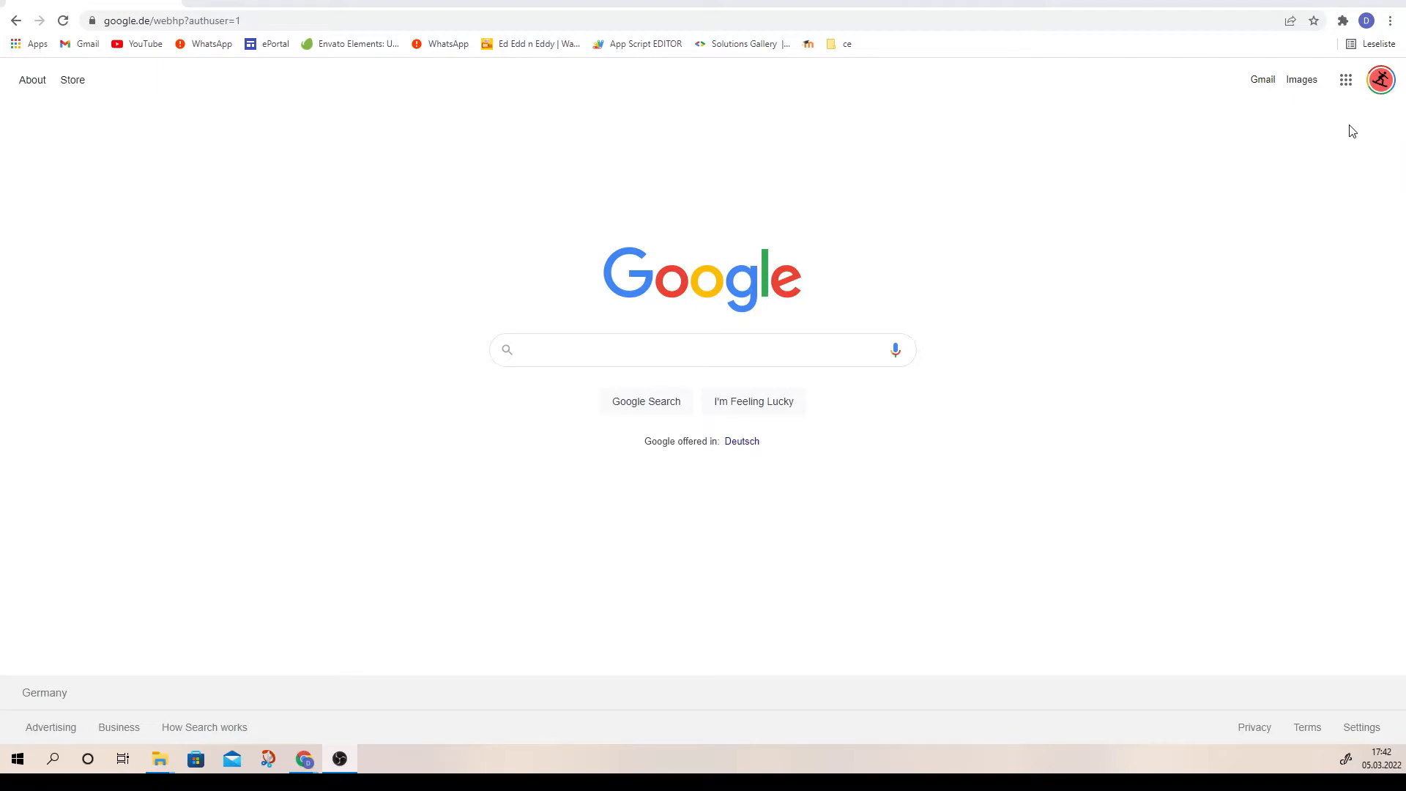
# Move the Finance shortcut between Earth and Collections in the Google apps list and open Google Finance.
pyautogui.click(1345, 81)
pyautogui.scroll(-3, 1308, 182)
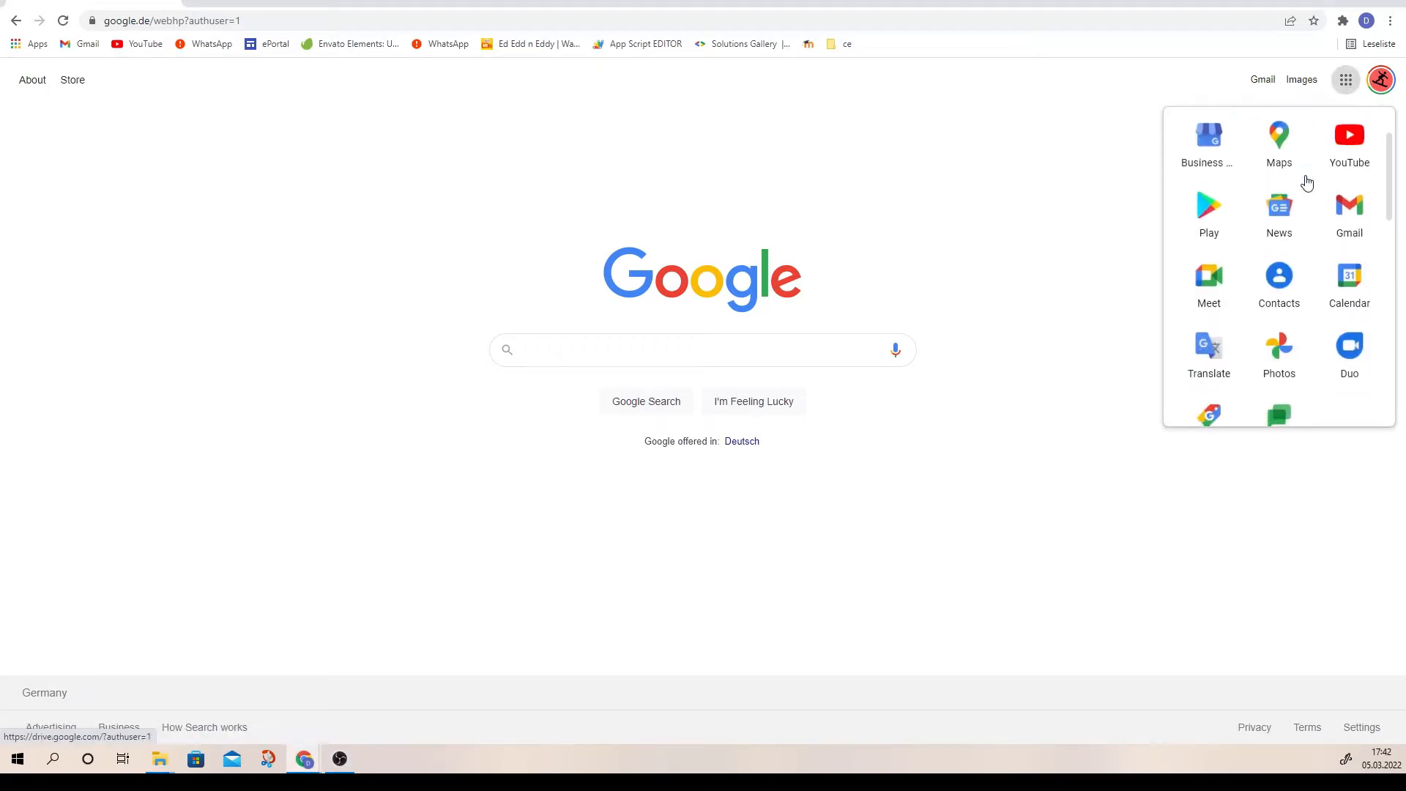
pyautogui.scroll(-3, 1285, 339)
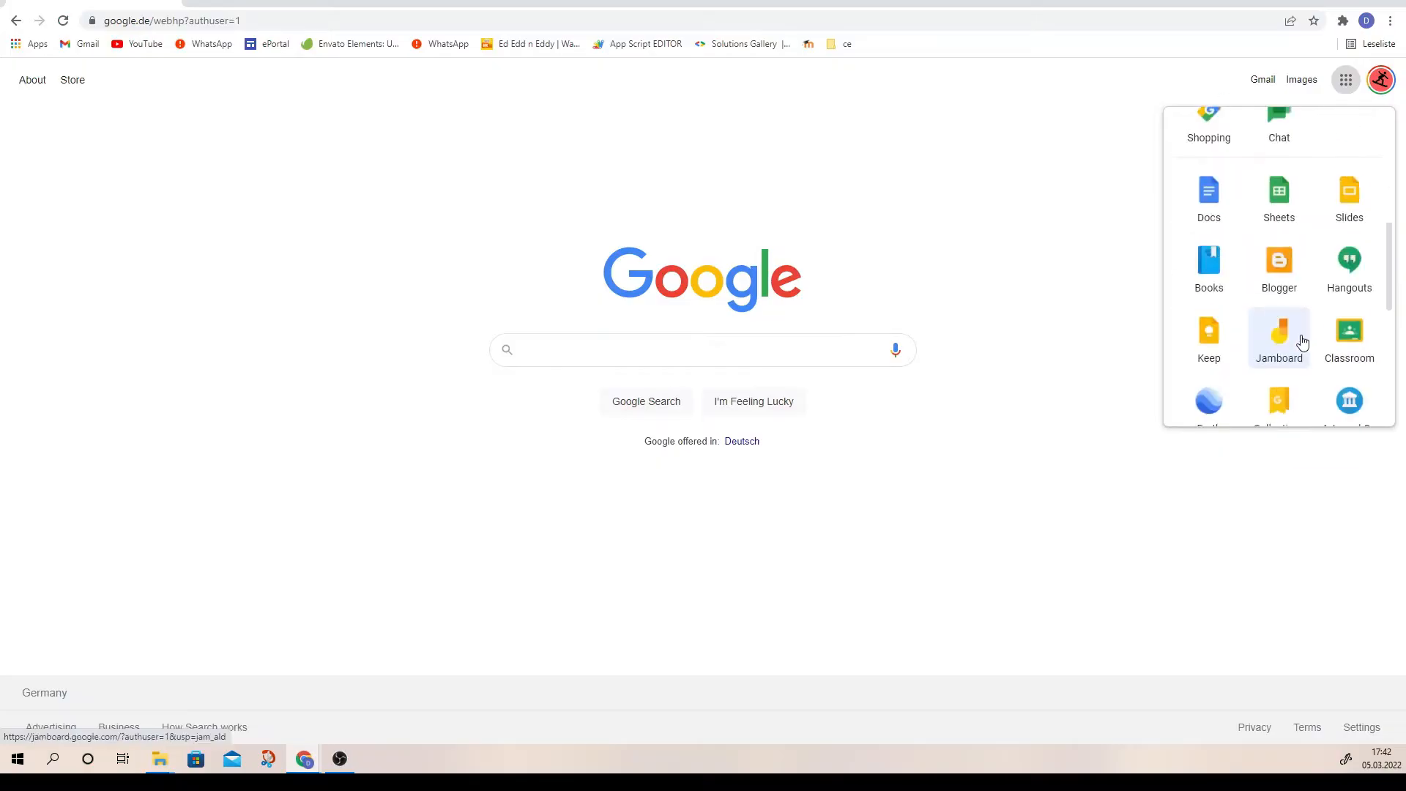
pyautogui.scroll(4, 1290, 349)
pyautogui.scroll(-1, 1294, 353)
pyautogui.scroll(-4, 1295, 352)
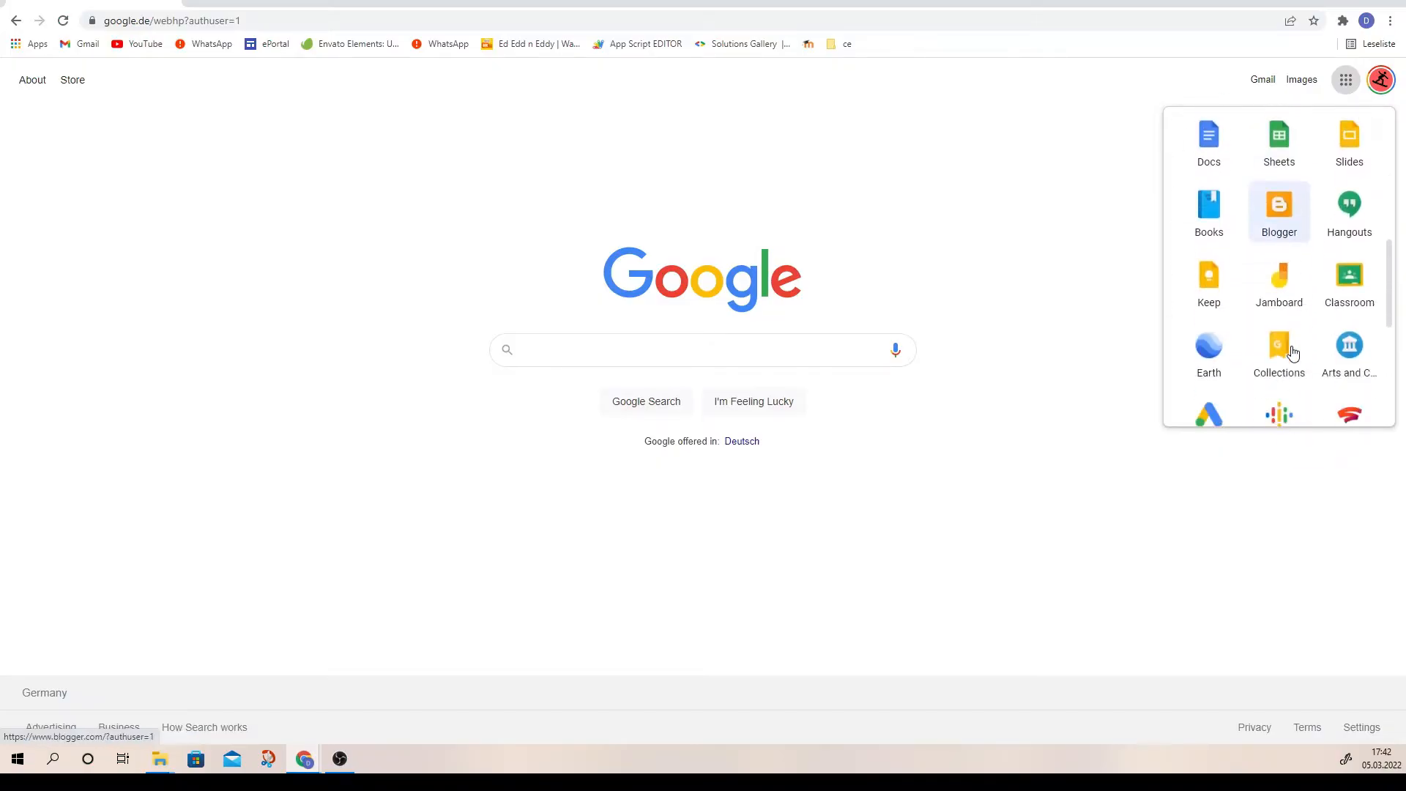
pyautogui.scroll(1, 1285, 330)
pyautogui.scroll(-3, 1277, 337)
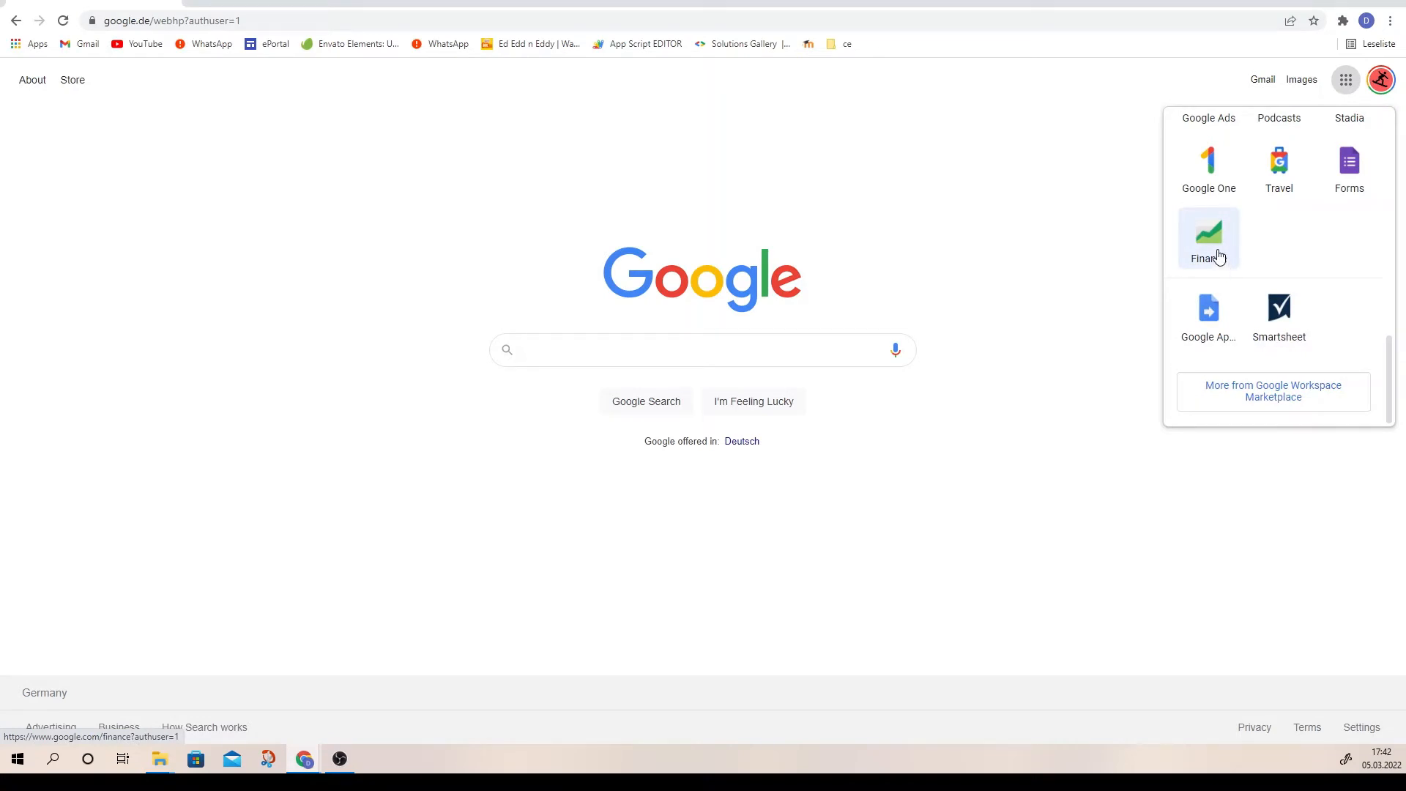
pyautogui.moveTo(1221, 257); pyautogui.dragTo(1280, 345)
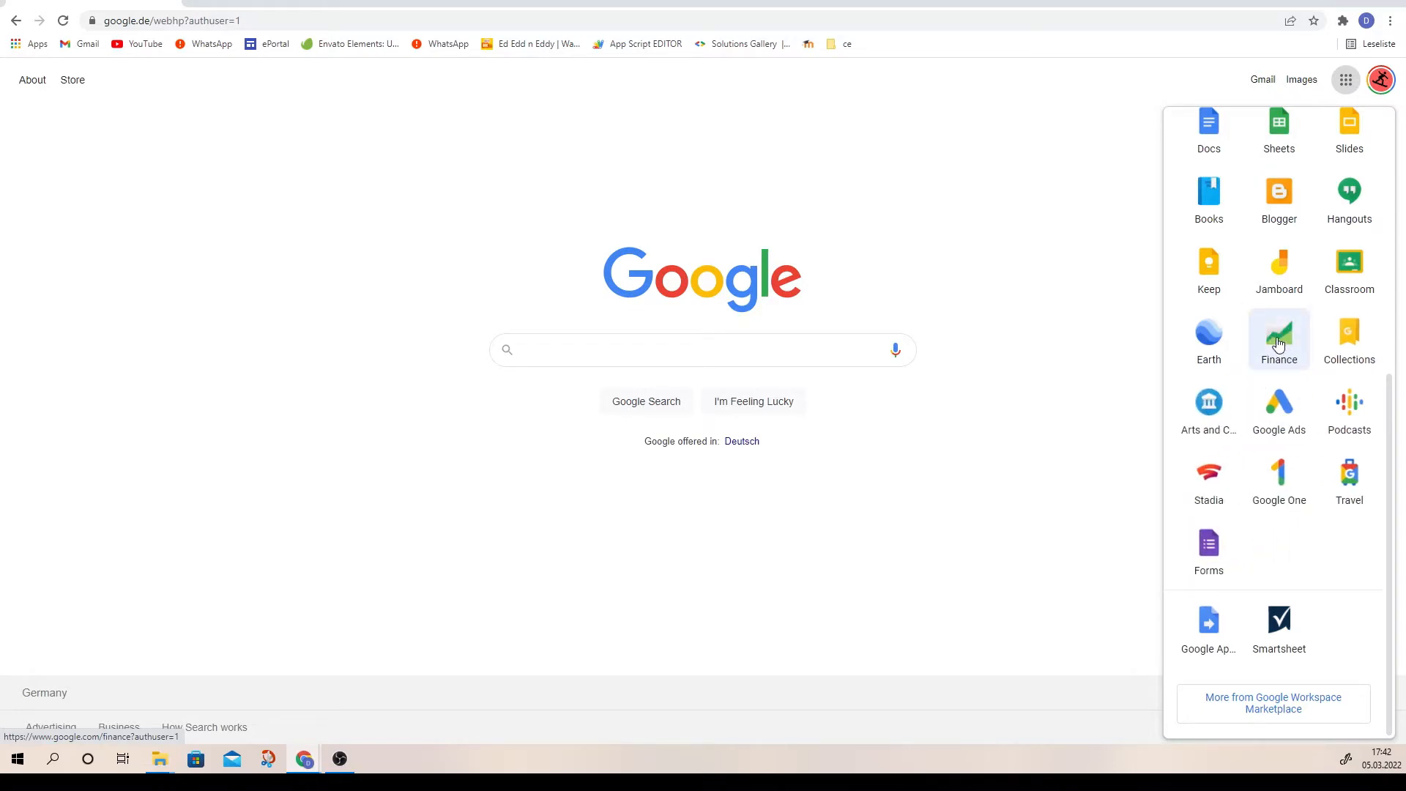
pyautogui.click(1278, 343)
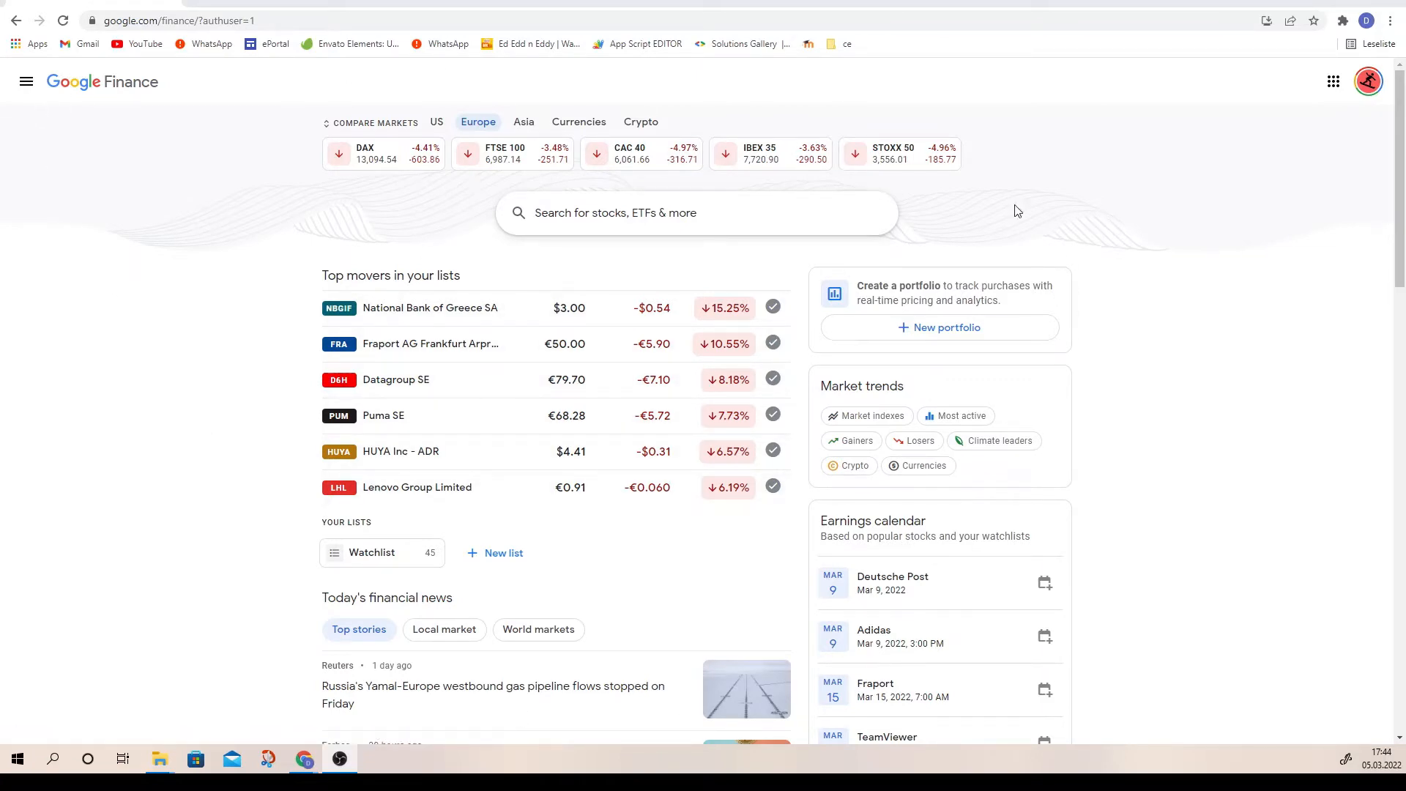
# Look over the navigation menu's portfolios, watchlists and most active stocks, then return to Home and skim its content.
pyautogui.click(42, 84)
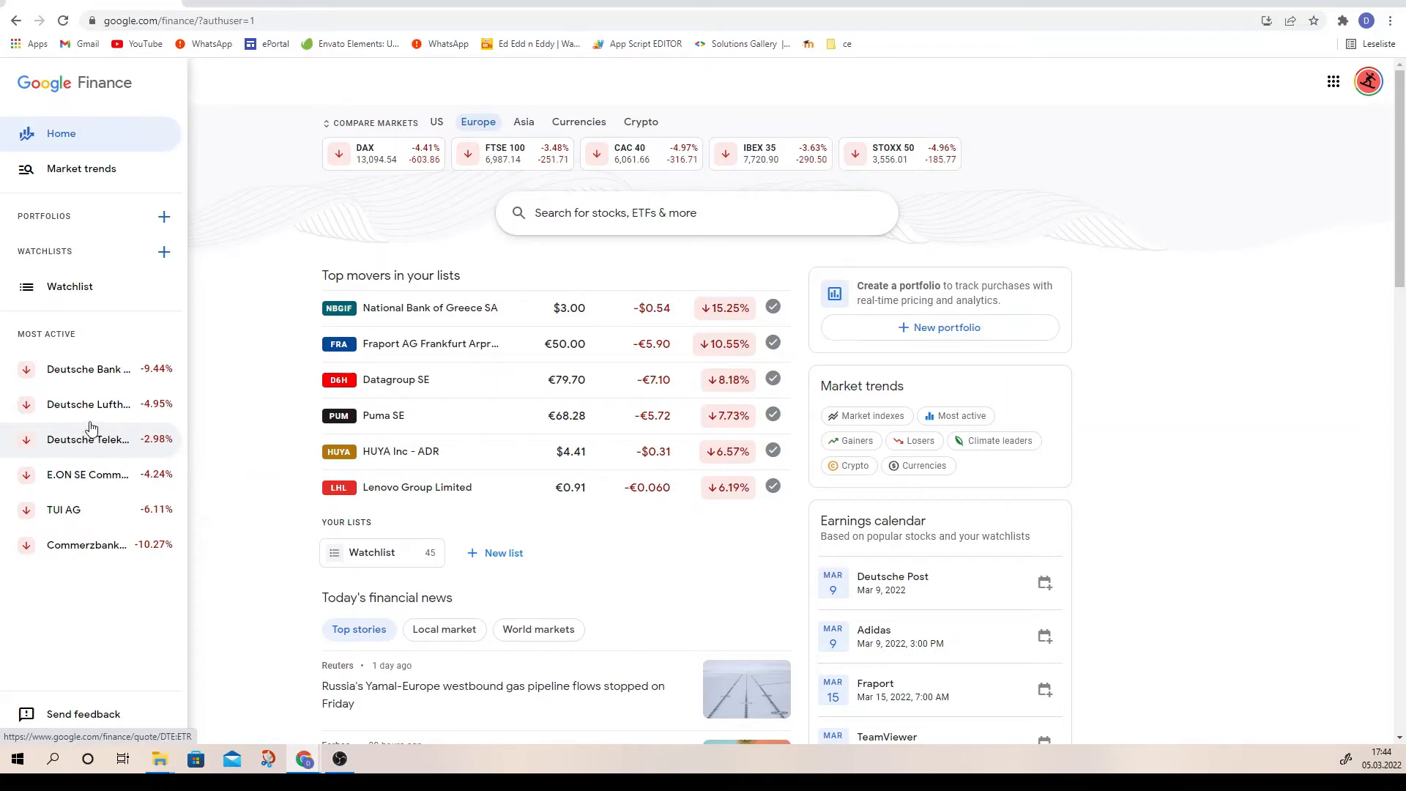
pyautogui.click(60, 135)
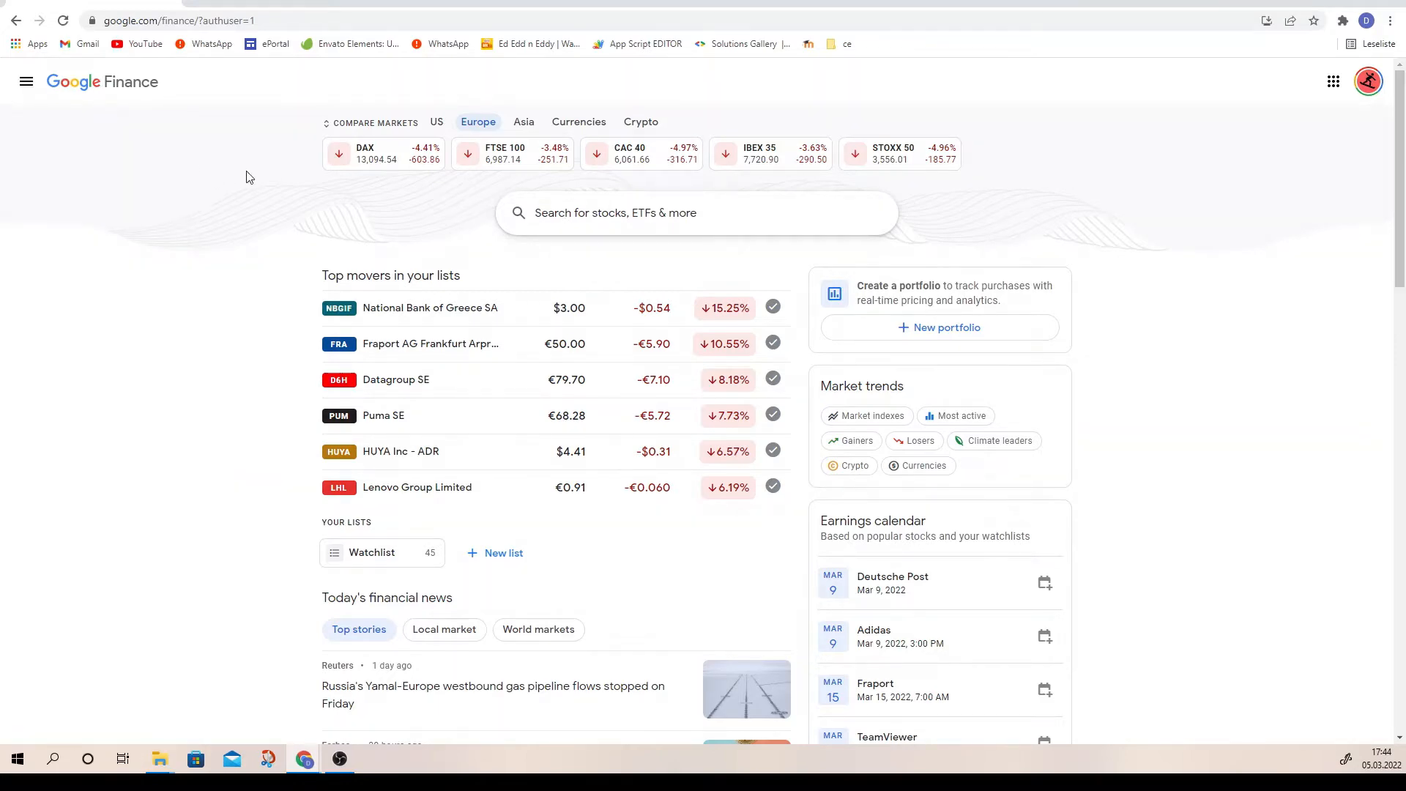
pyautogui.scroll(-4, 435, 377)
pyautogui.scroll(4, 439, 388)
pyautogui.scroll(-4, 439, 388)
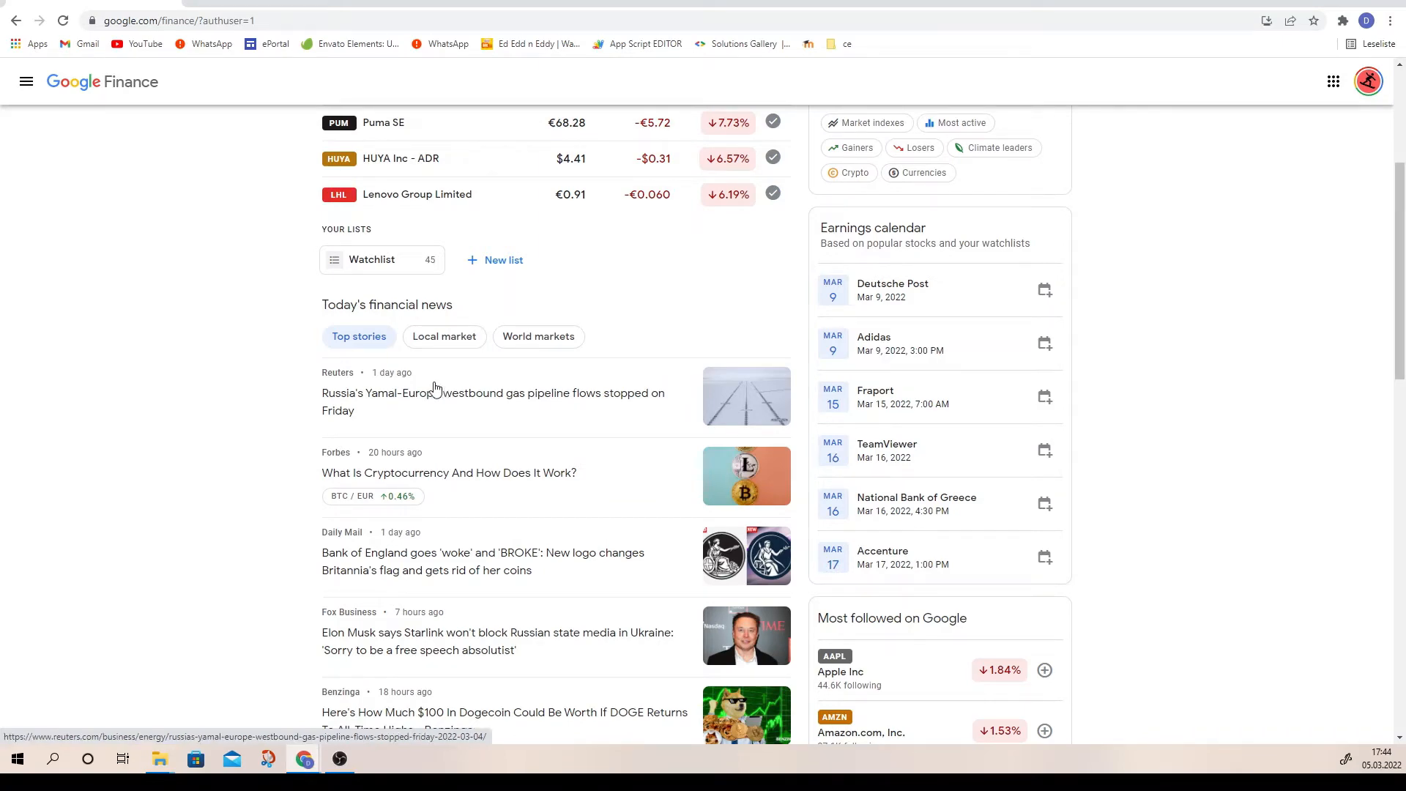
pyautogui.scroll(4, 439, 388)
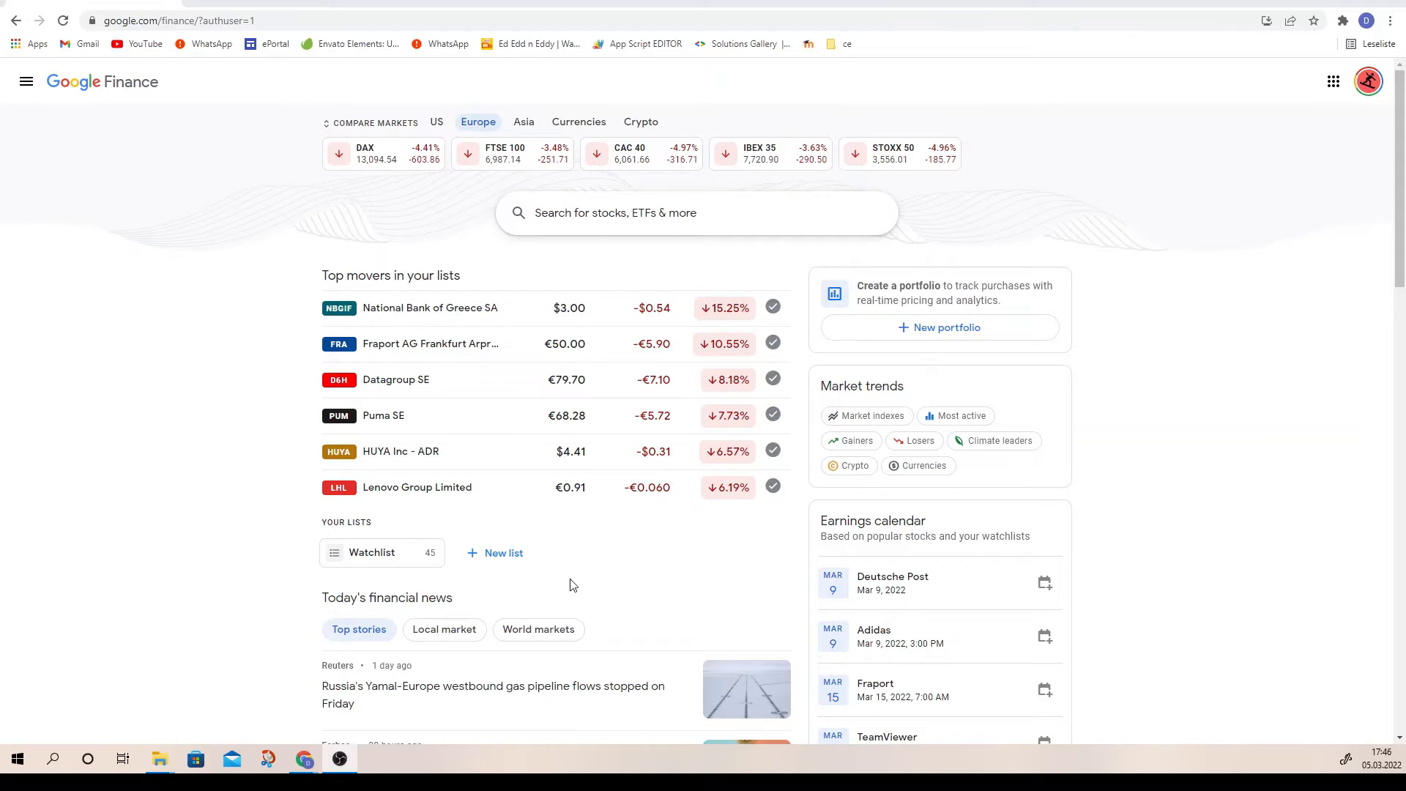
# Examine the home page's top movers, financial news, earnings calendar and most followed stocks.
pyautogui.scroll(-4, 518, 430)
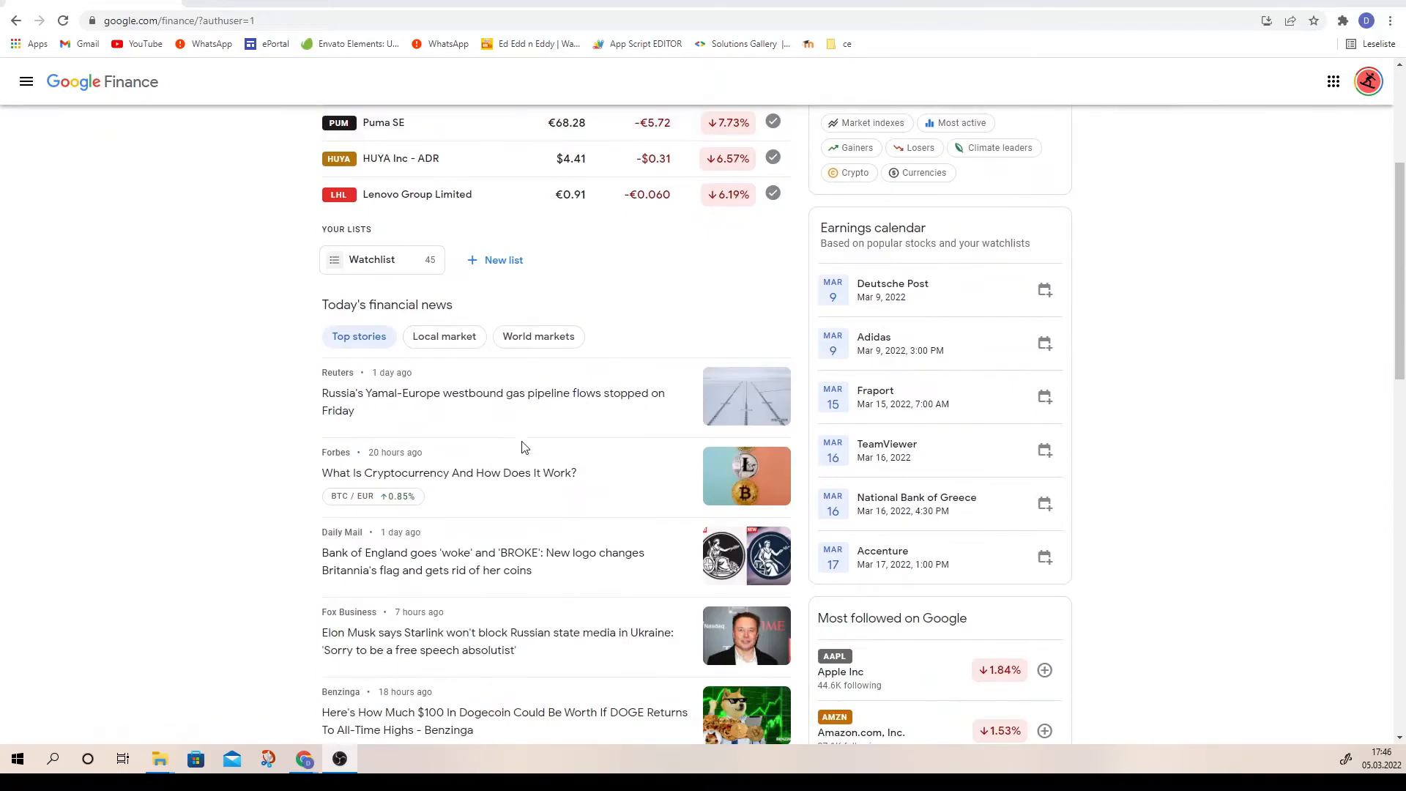
pyautogui.scroll(-2, 521, 451)
pyautogui.scroll(2, 550, 458)
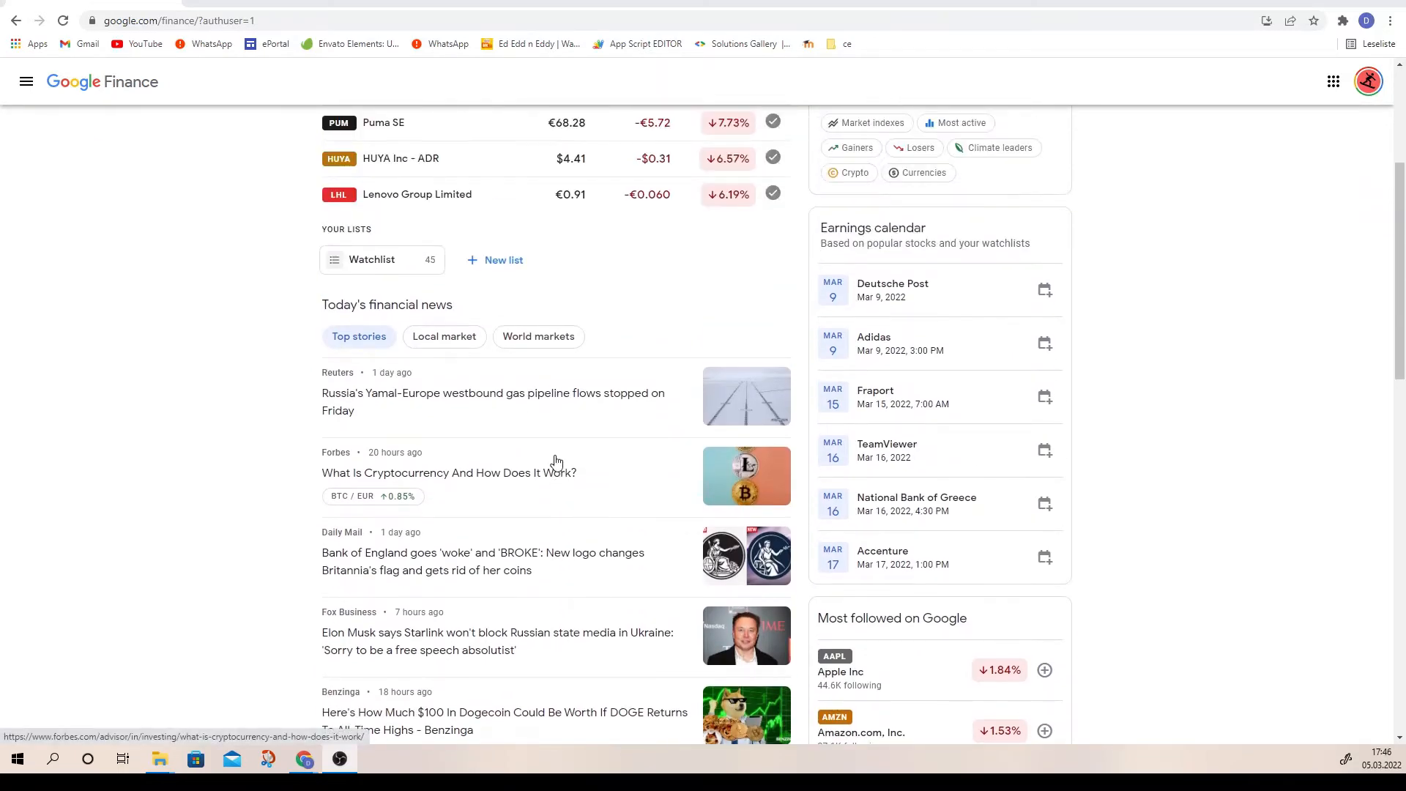
pyautogui.scroll(4, 554, 461)
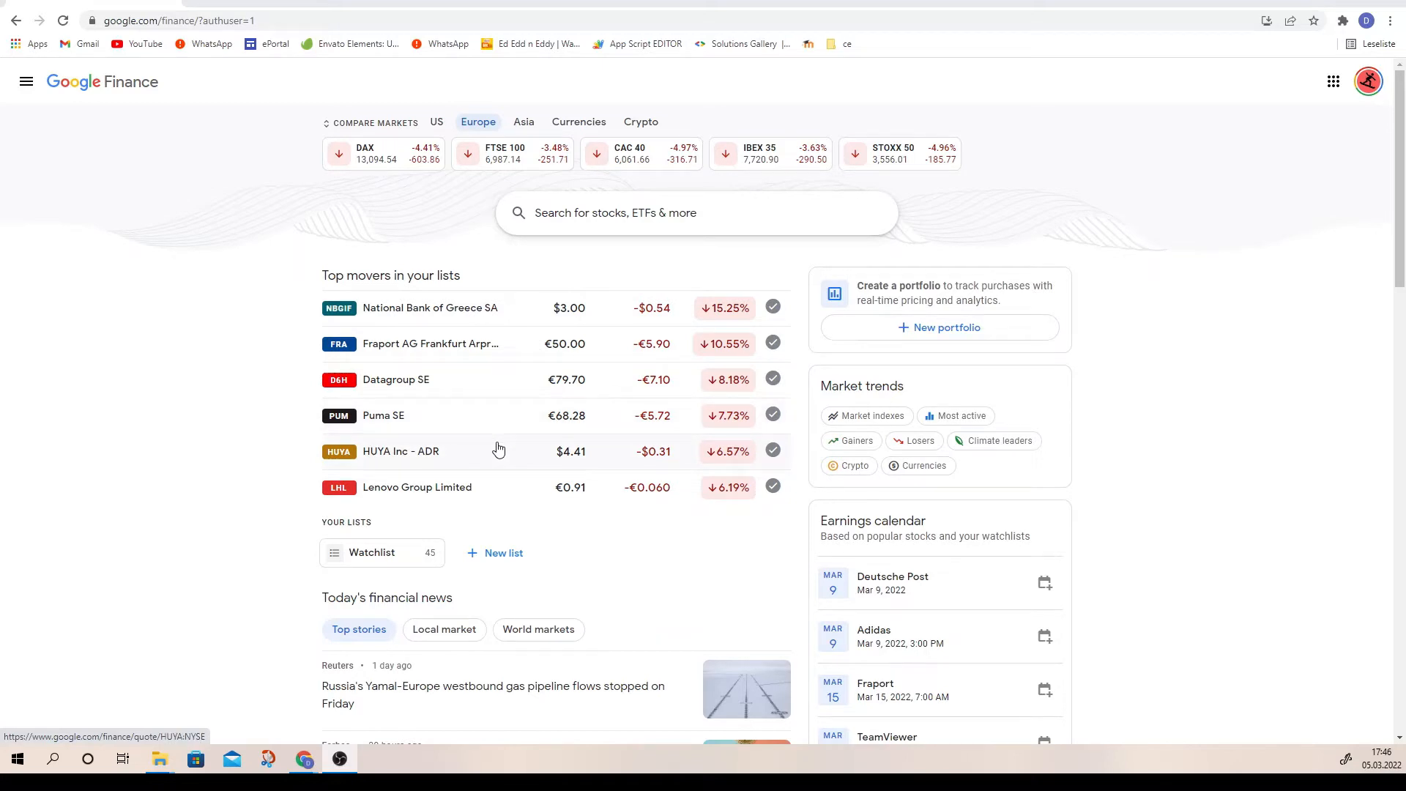
pyautogui.scroll(-3, 495, 505)
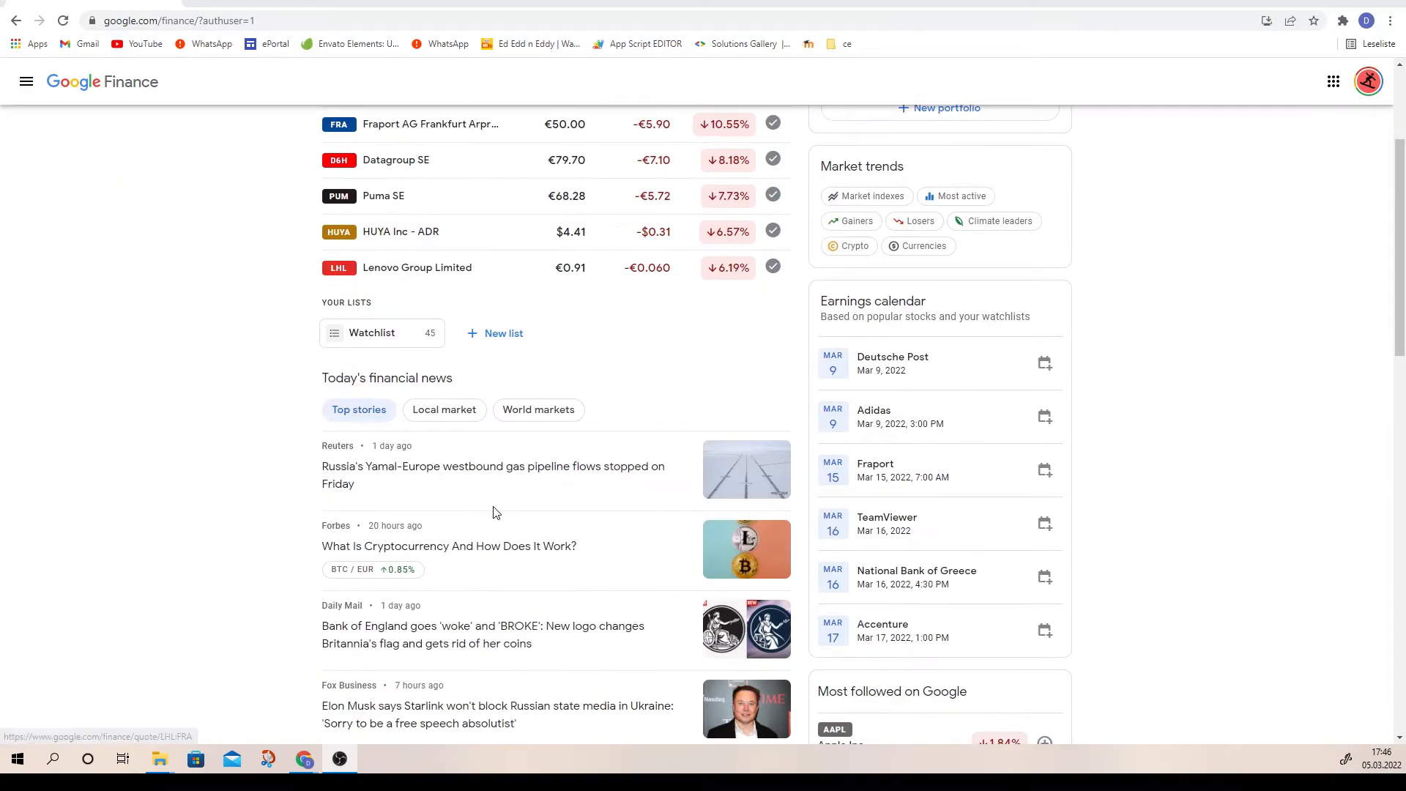
pyautogui.scroll(-2, 533, 515)
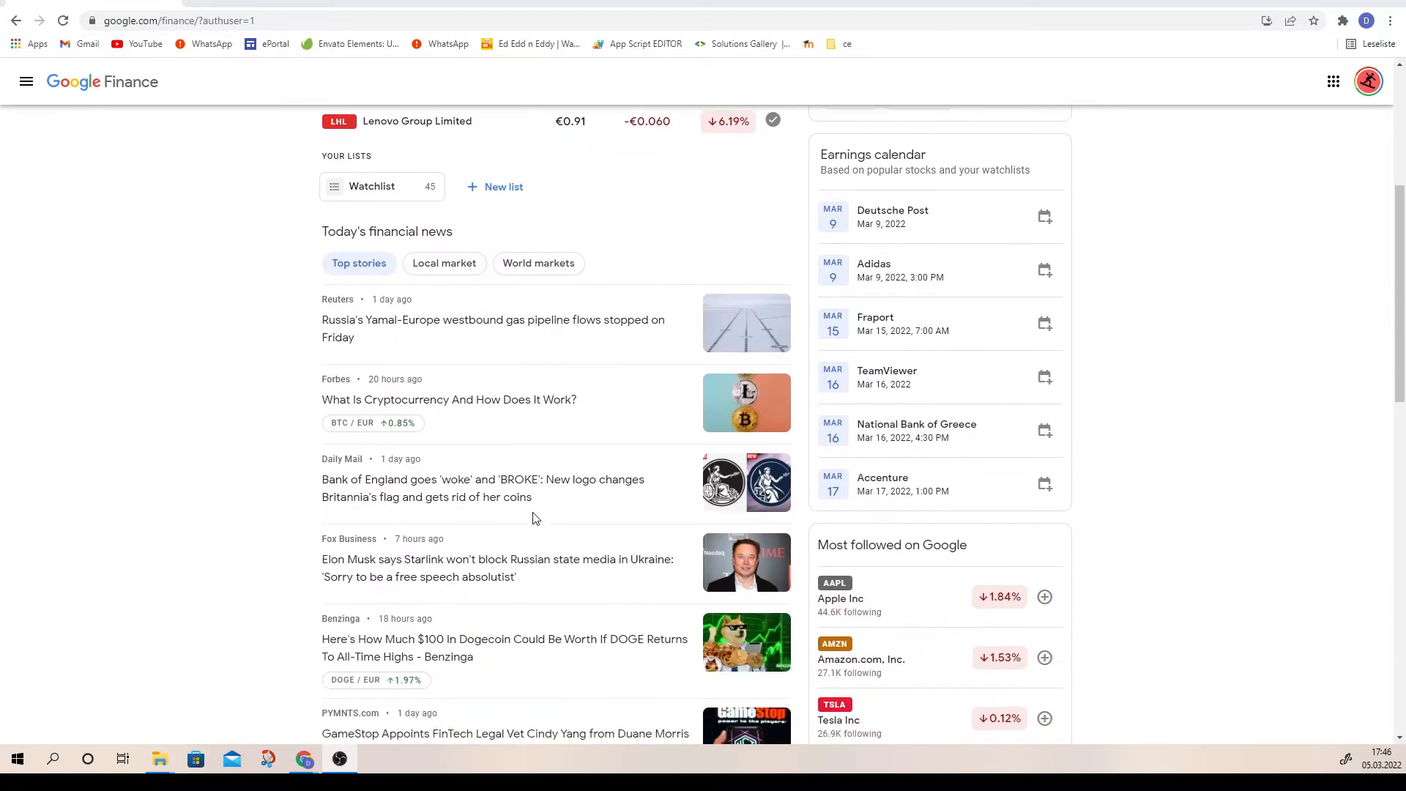
pyautogui.scroll(-3, 535, 519)
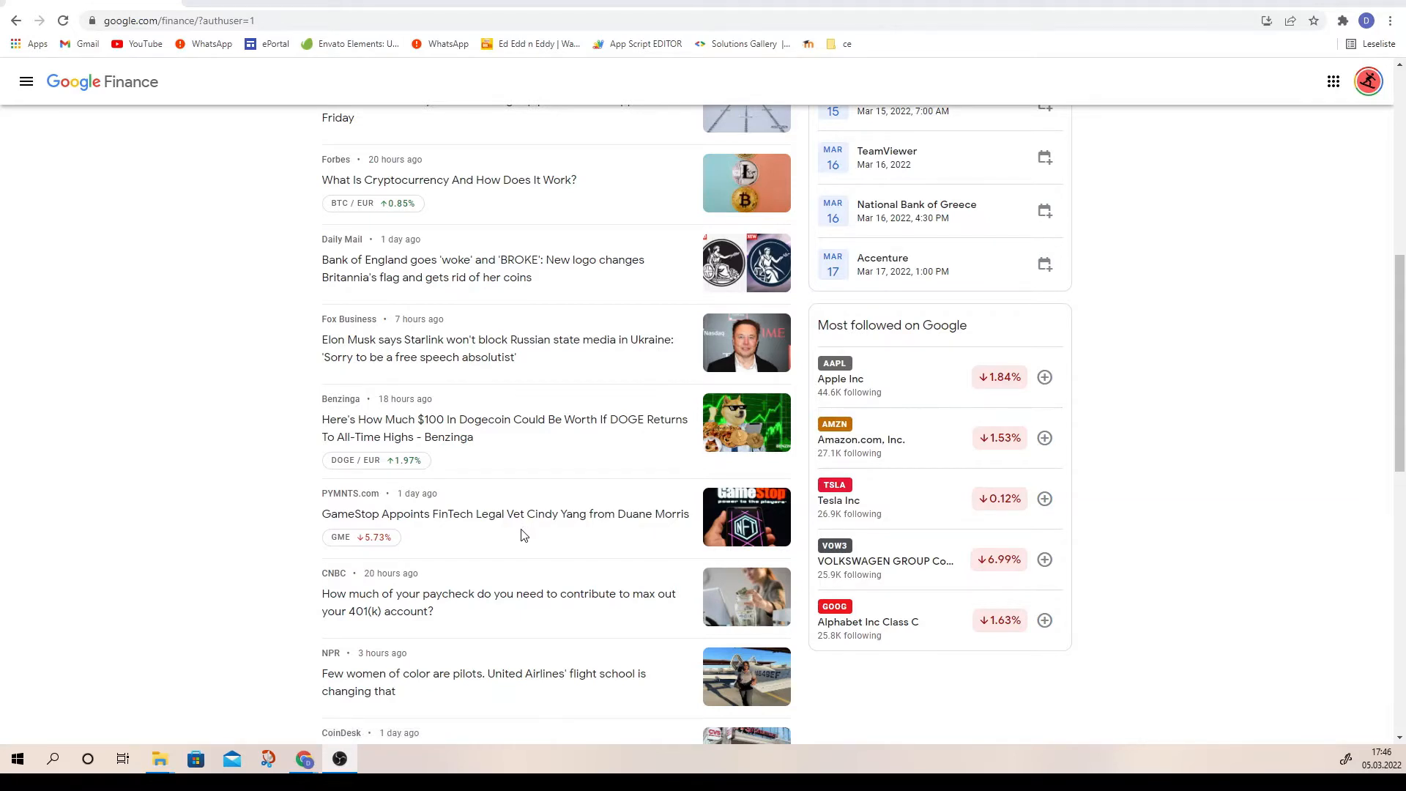
pyautogui.scroll(3, 522, 535)
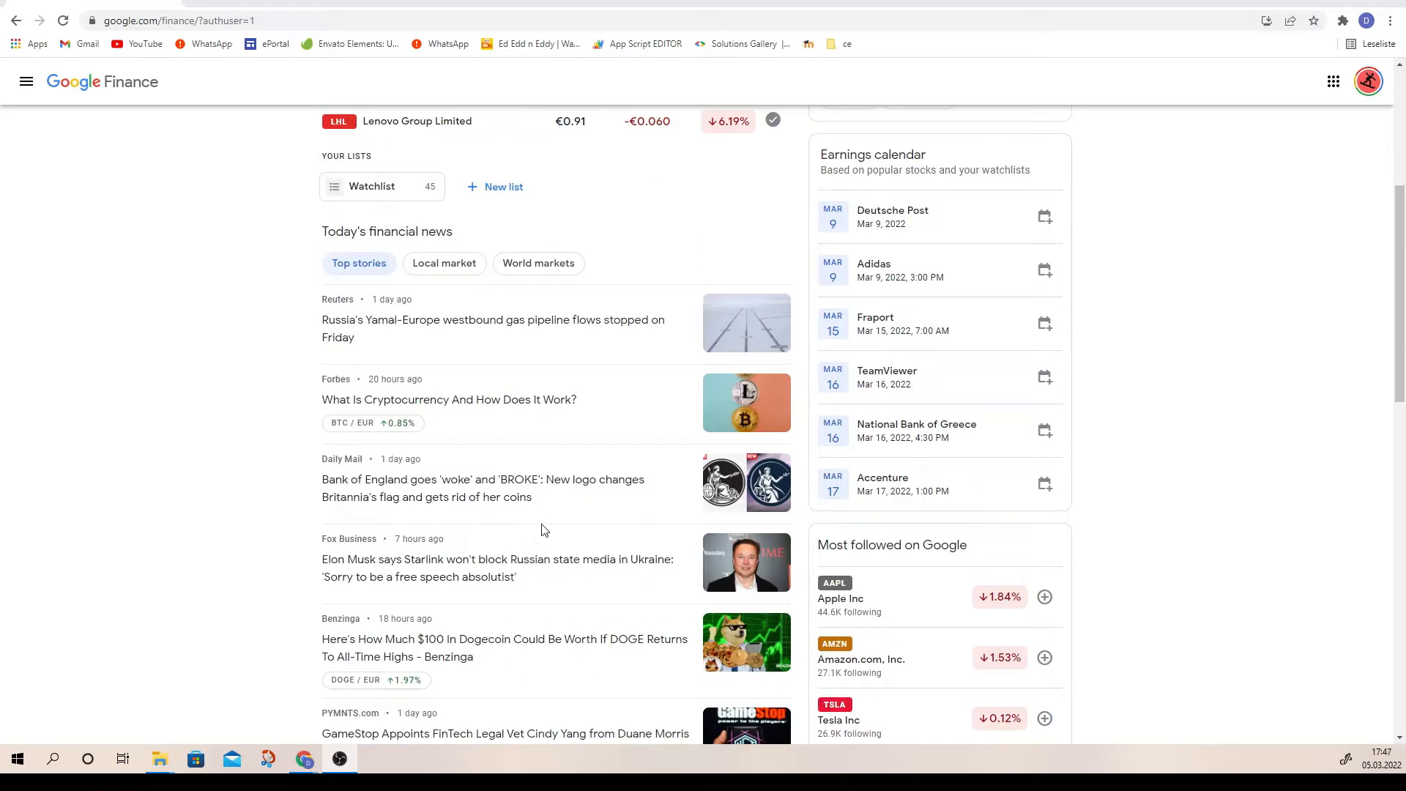
pyautogui.scroll(5, 538, 540)
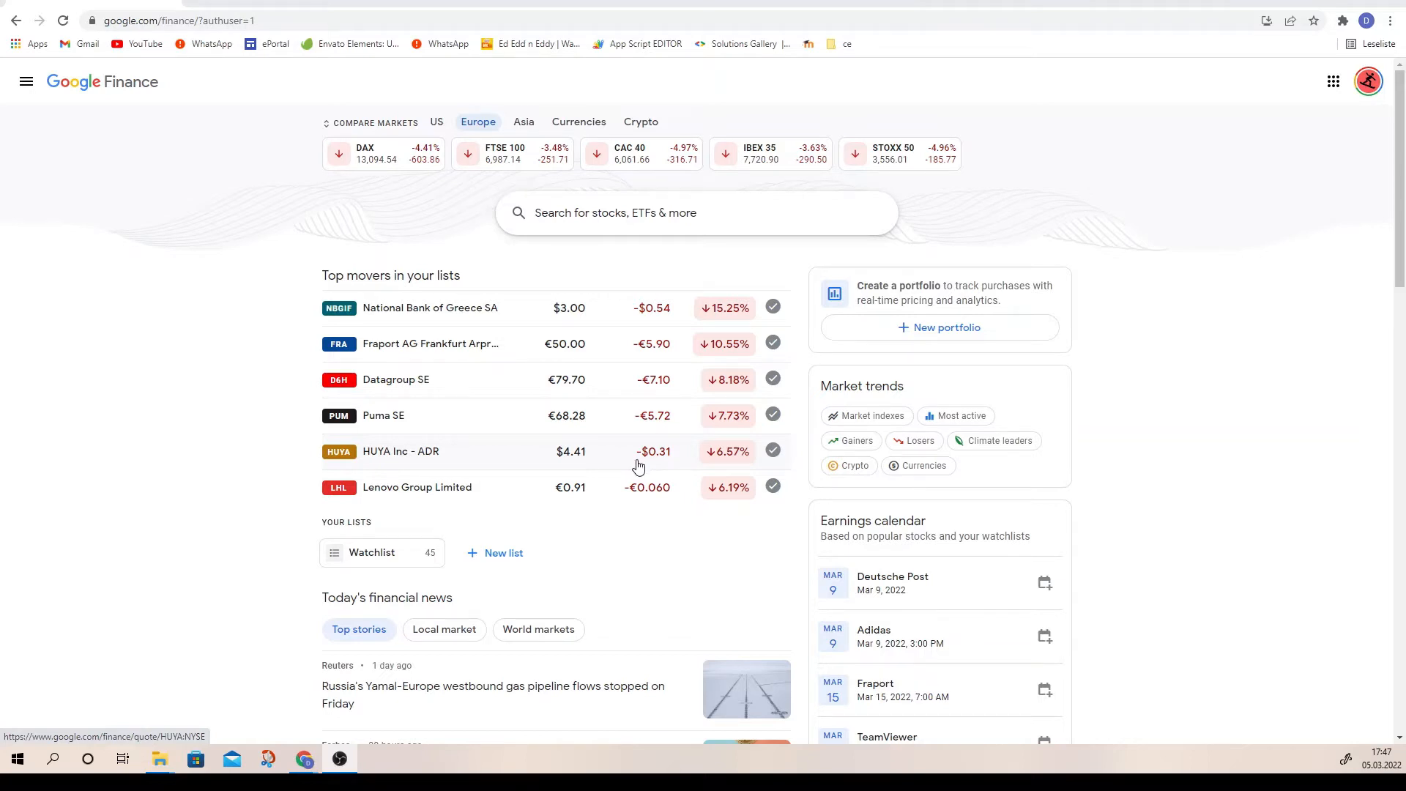
pyautogui.scroll(-1, 631, 462)
pyautogui.scroll(1, 628, 458)
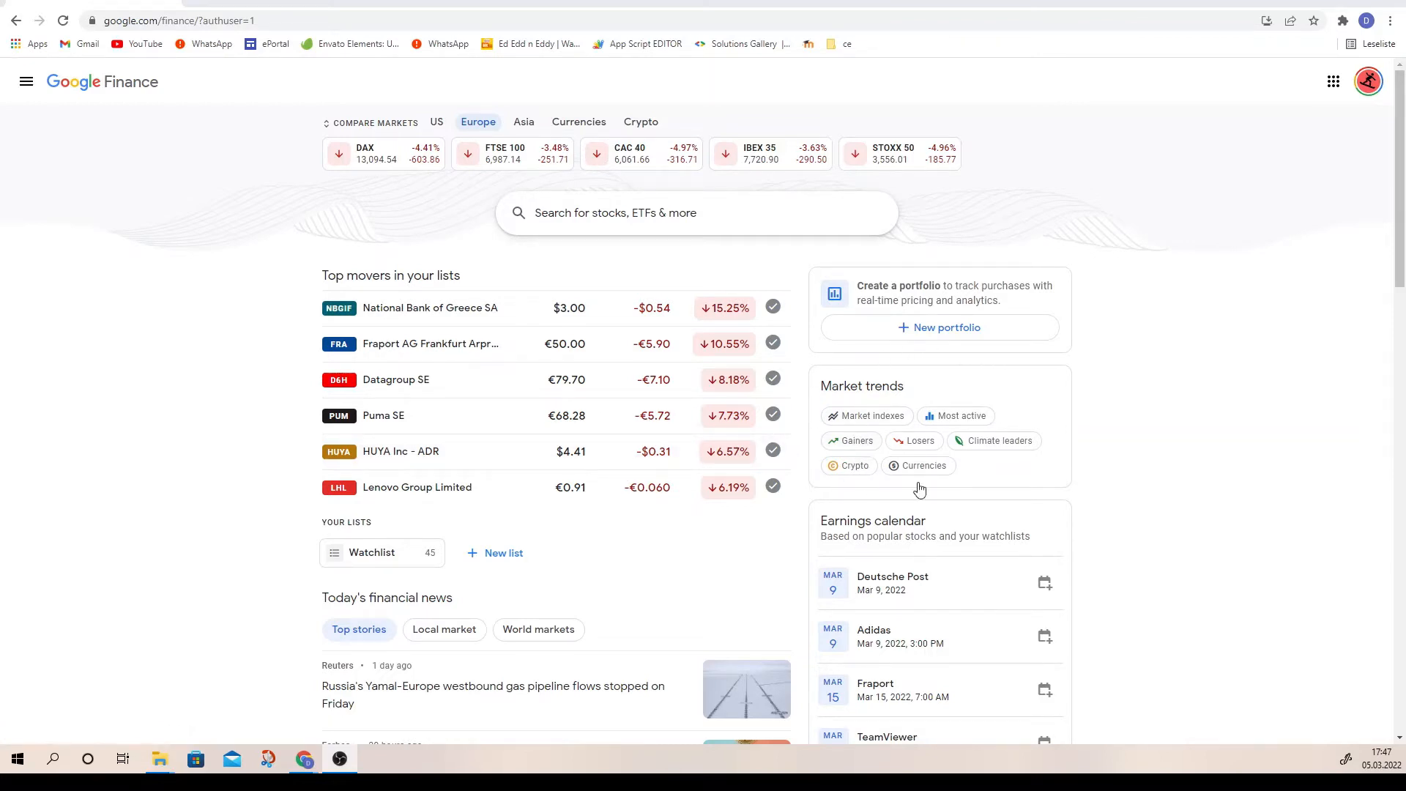
# Browse the Gainers list in the market trends, followed by the Most active and Losers lists.
pyautogui.click(854, 442)
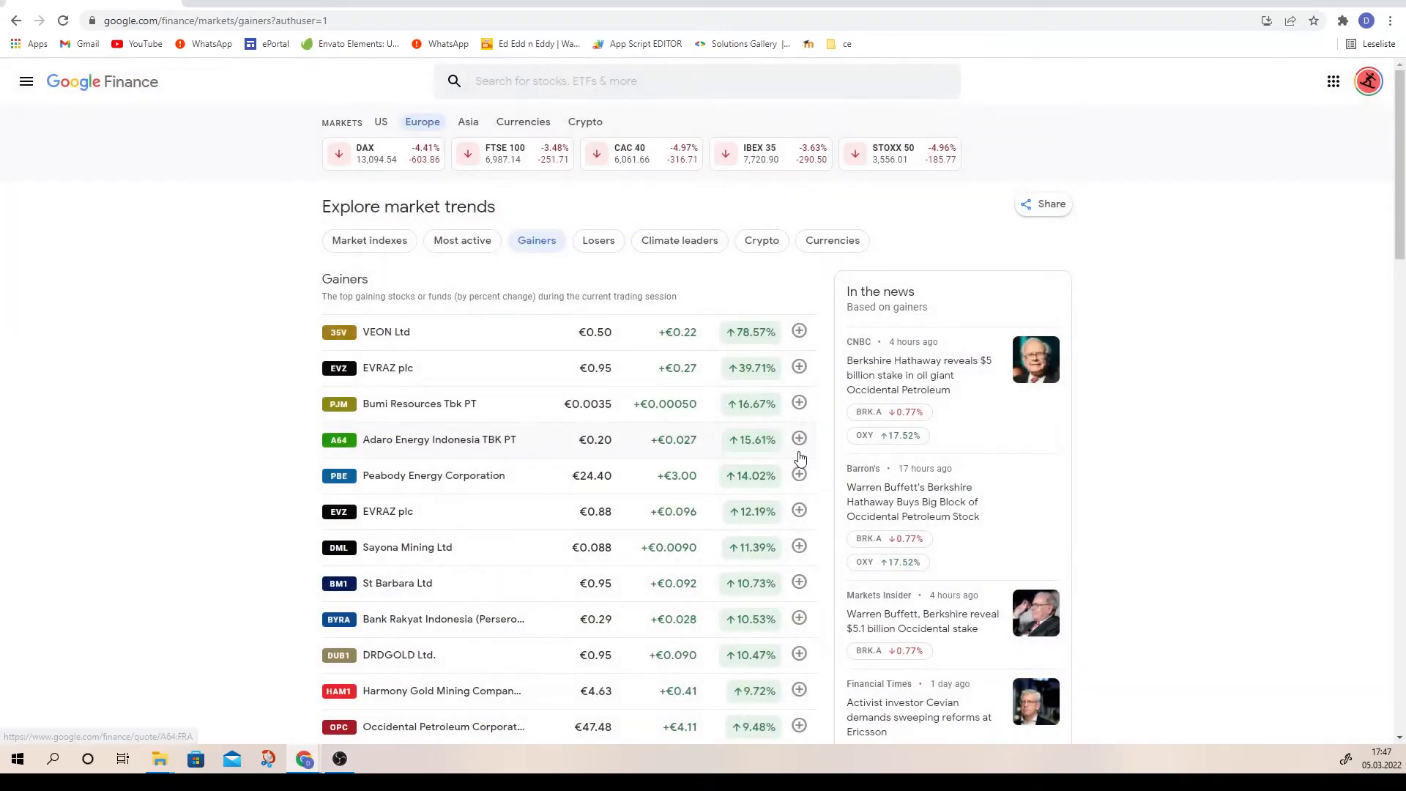
pyautogui.scroll(-13, 596, 462)
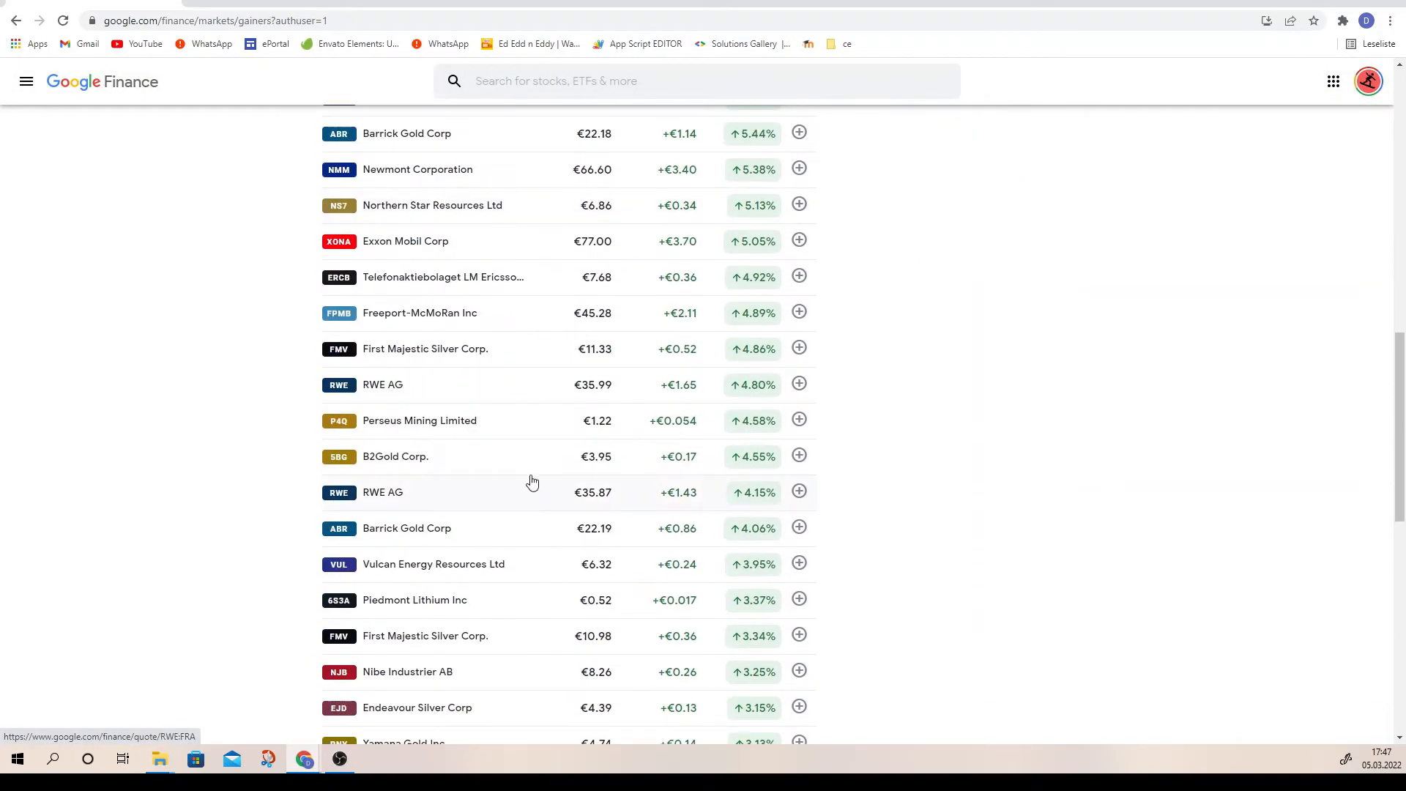
pyautogui.scroll(-5, 529, 480)
pyautogui.scroll(15, 526, 469)
pyautogui.scroll(3, 526, 466)
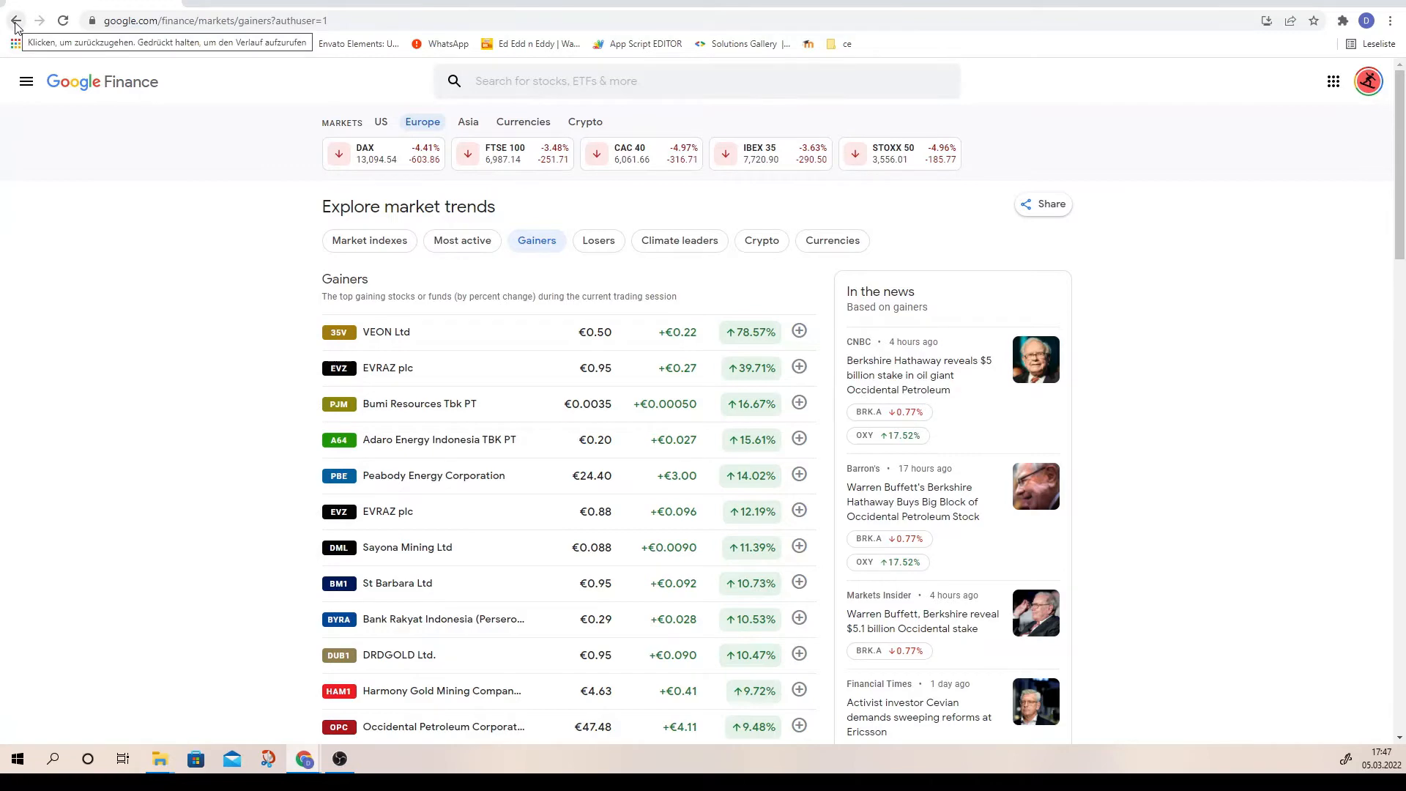
pyautogui.click(458, 240)
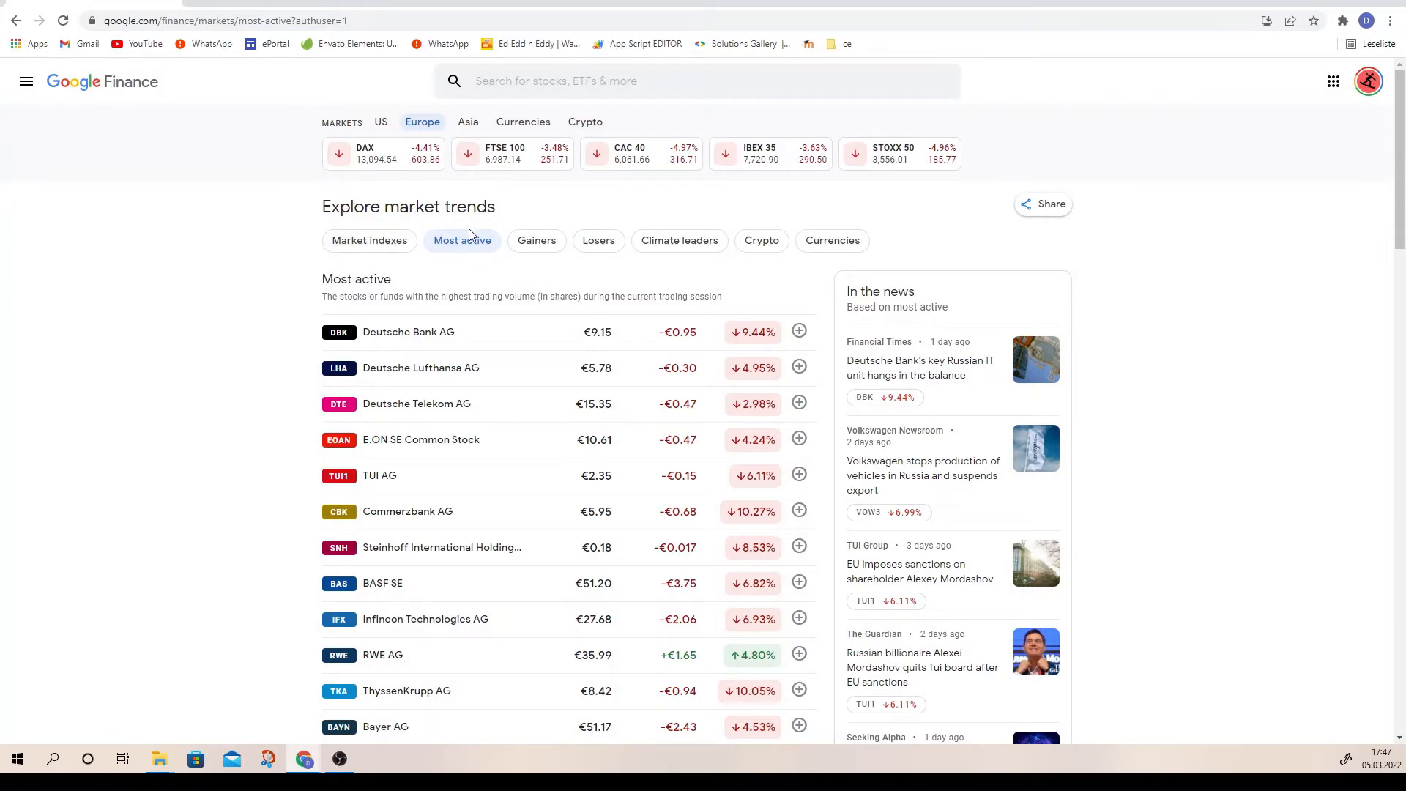
pyautogui.click(607, 246)
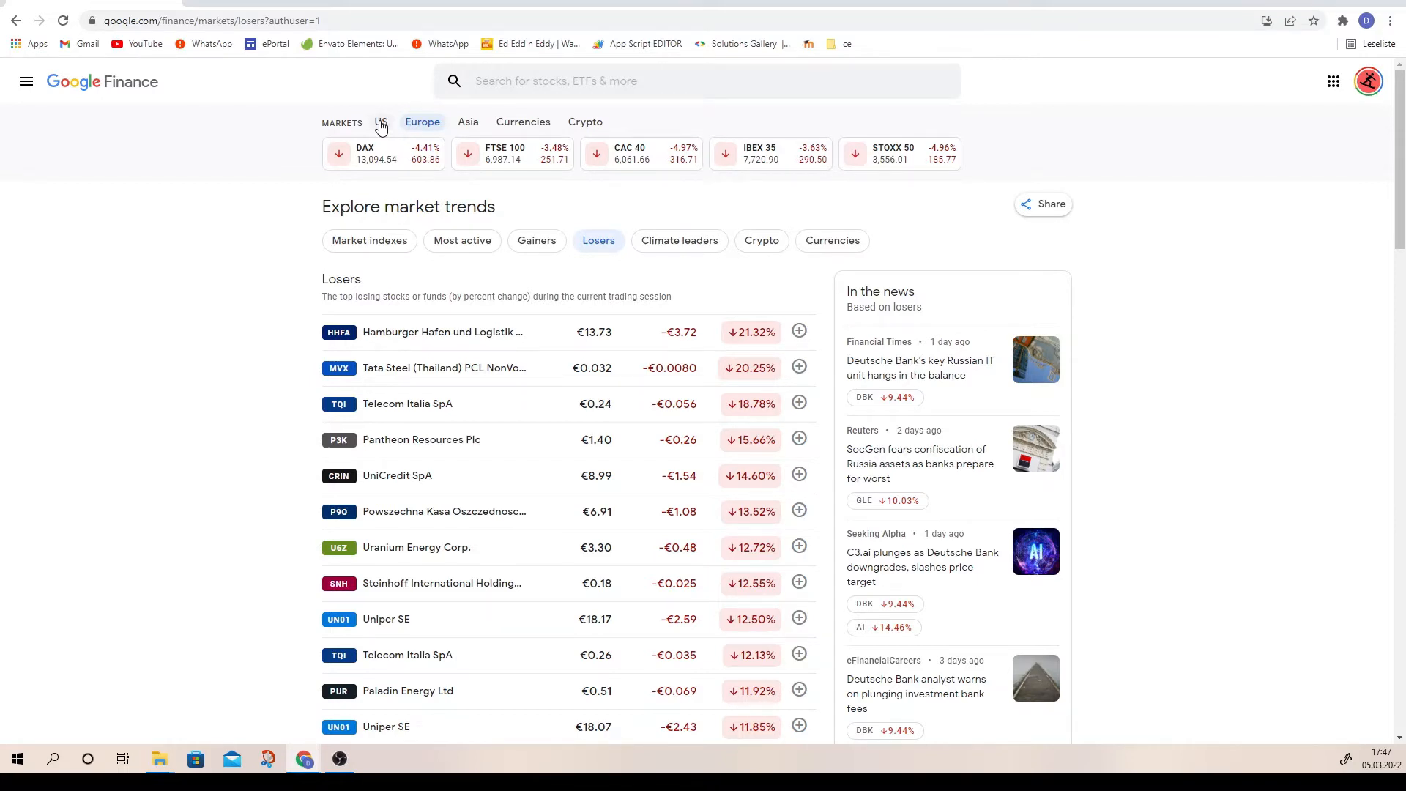
# View the US and Currencies market figures, then set the market overview to Asia.
pyautogui.click(380, 123)
pyautogui.click(522, 123)
pyautogui.click(468, 123)
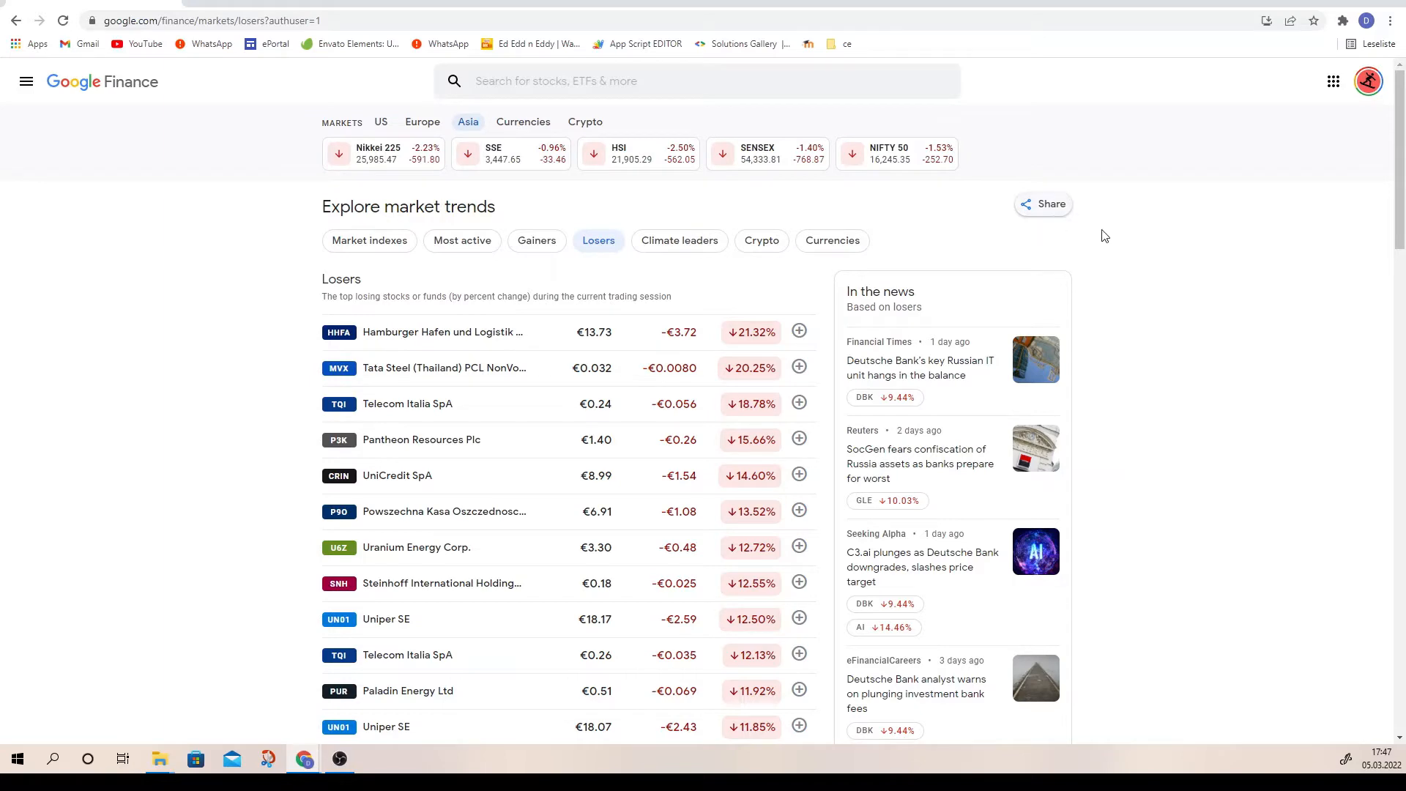
# View the sharing options for the Losers list and close them, then briefly check the navigation menu.
pyautogui.click(1043, 208)
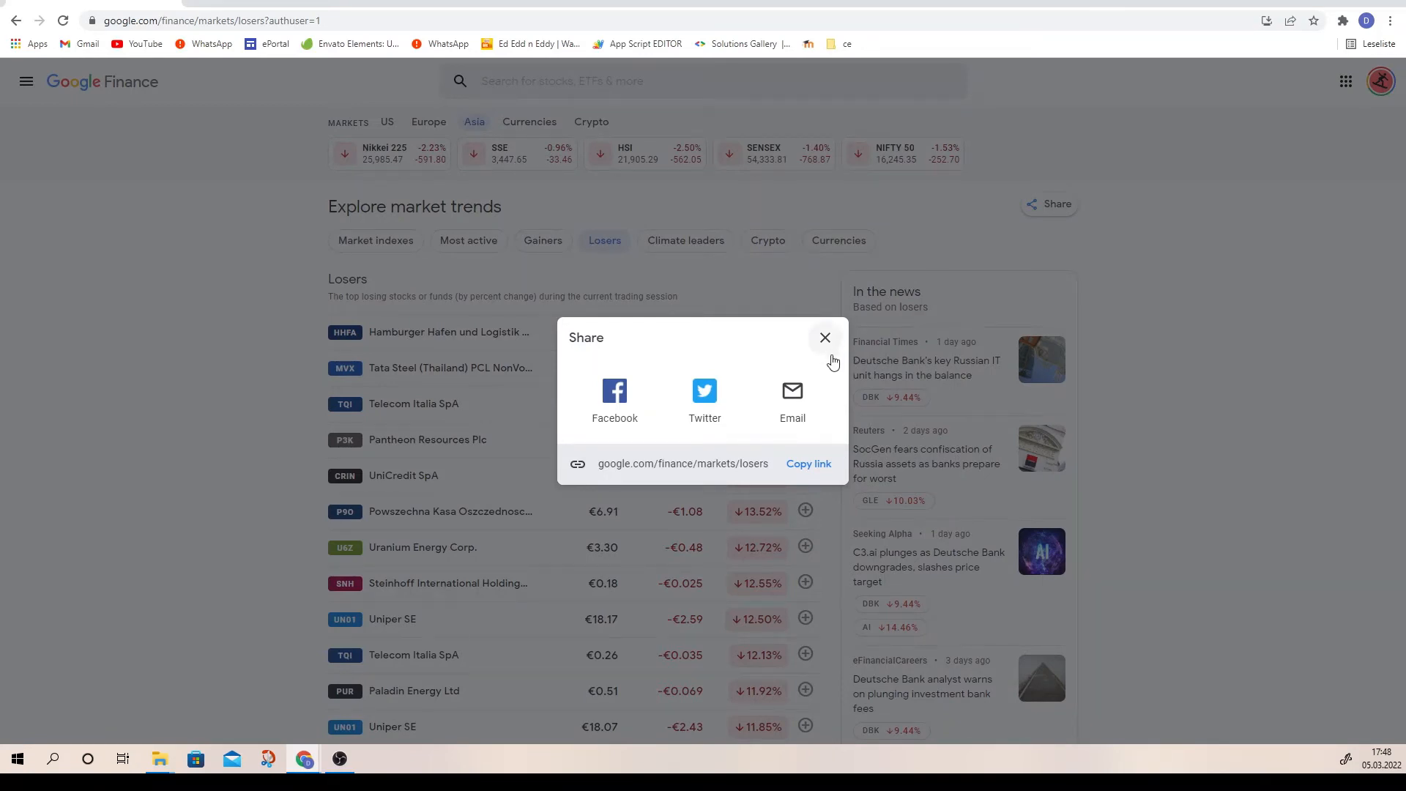
pyautogui.click(825, 337)
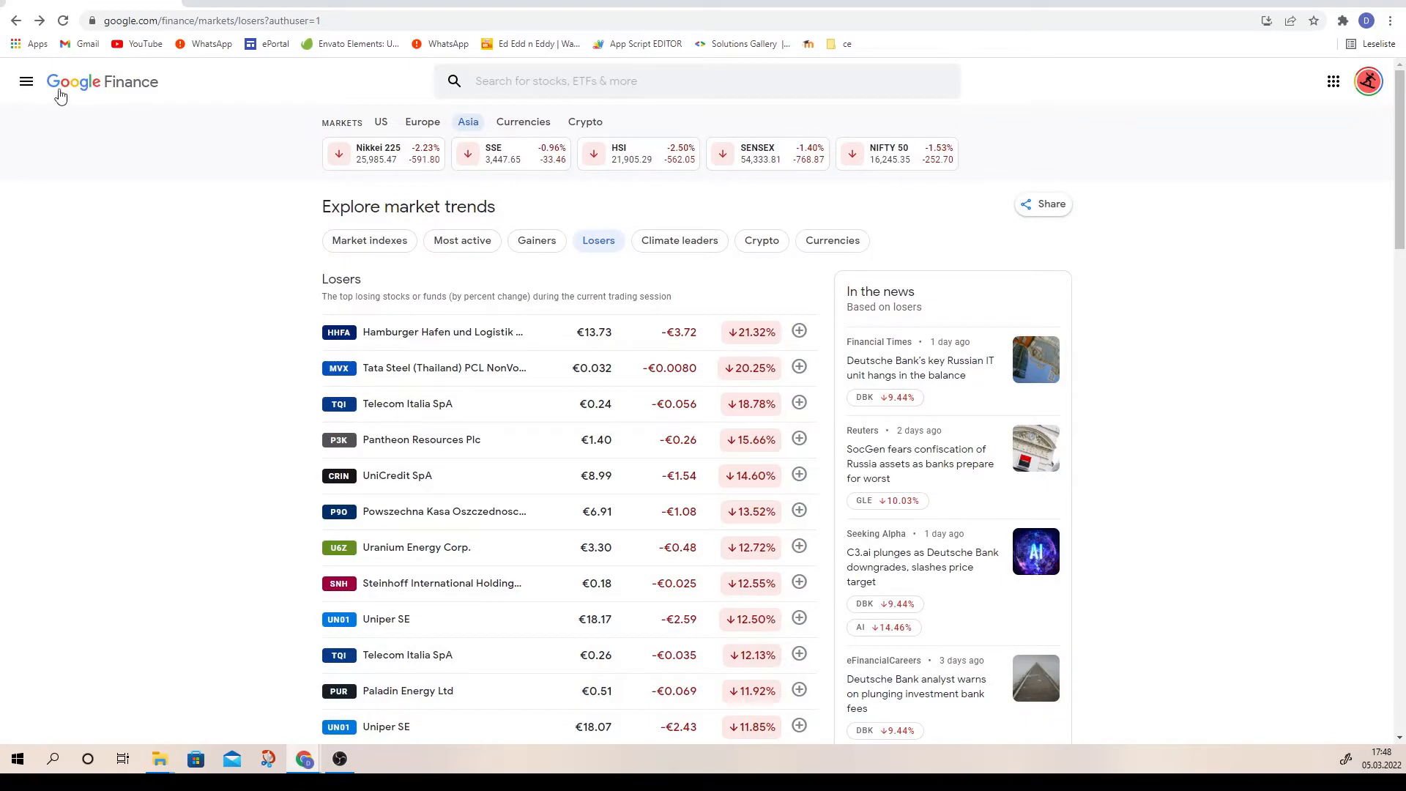
pyautogui.click(27, 82)
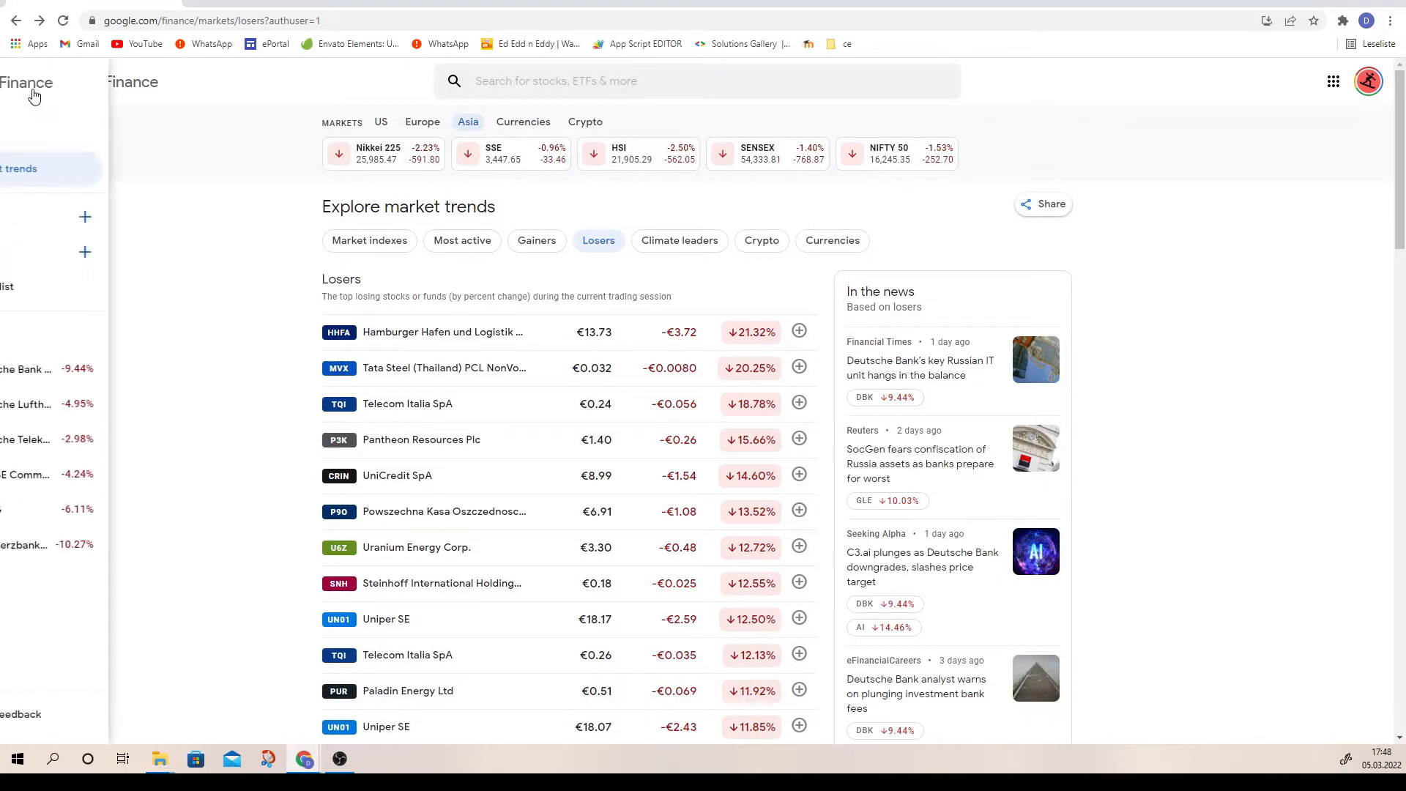
pyautogui.click(268, 265)
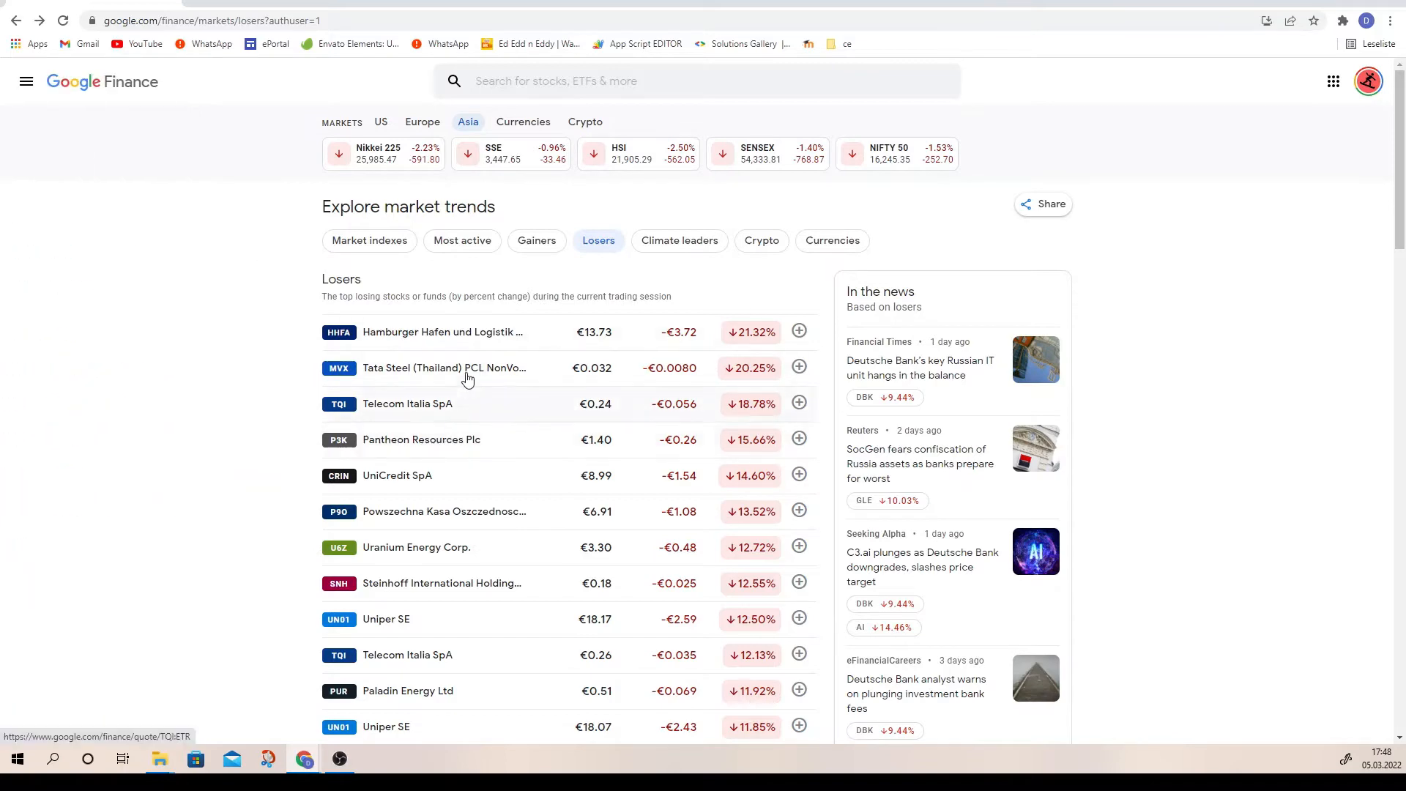
# Return to the Google Finance home page and skim its financial news and earnings calendar.
pyautogui.click(143, 91)
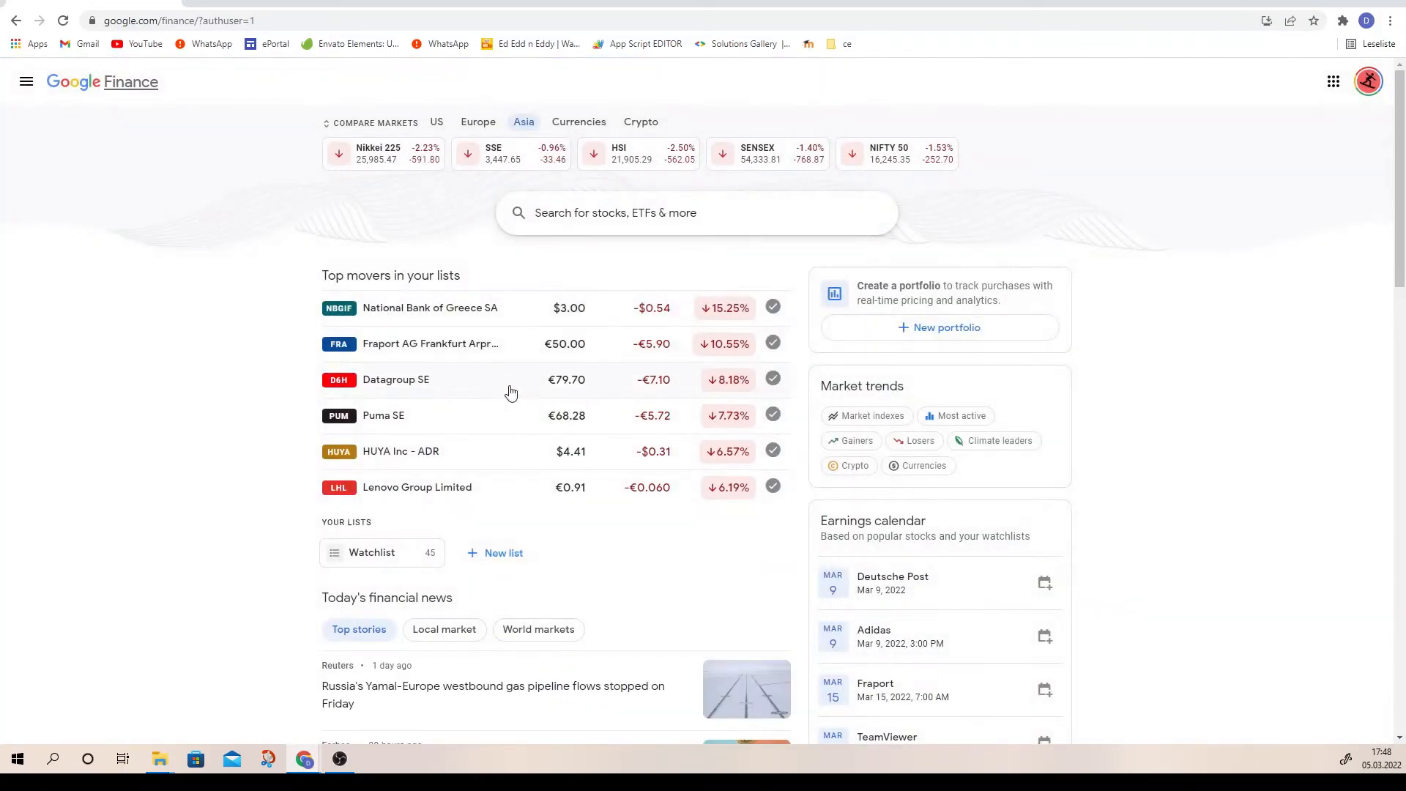
pyautogui.scroll(-2, 518, 389)
pyautogui.scroll(-9, 520, 380)
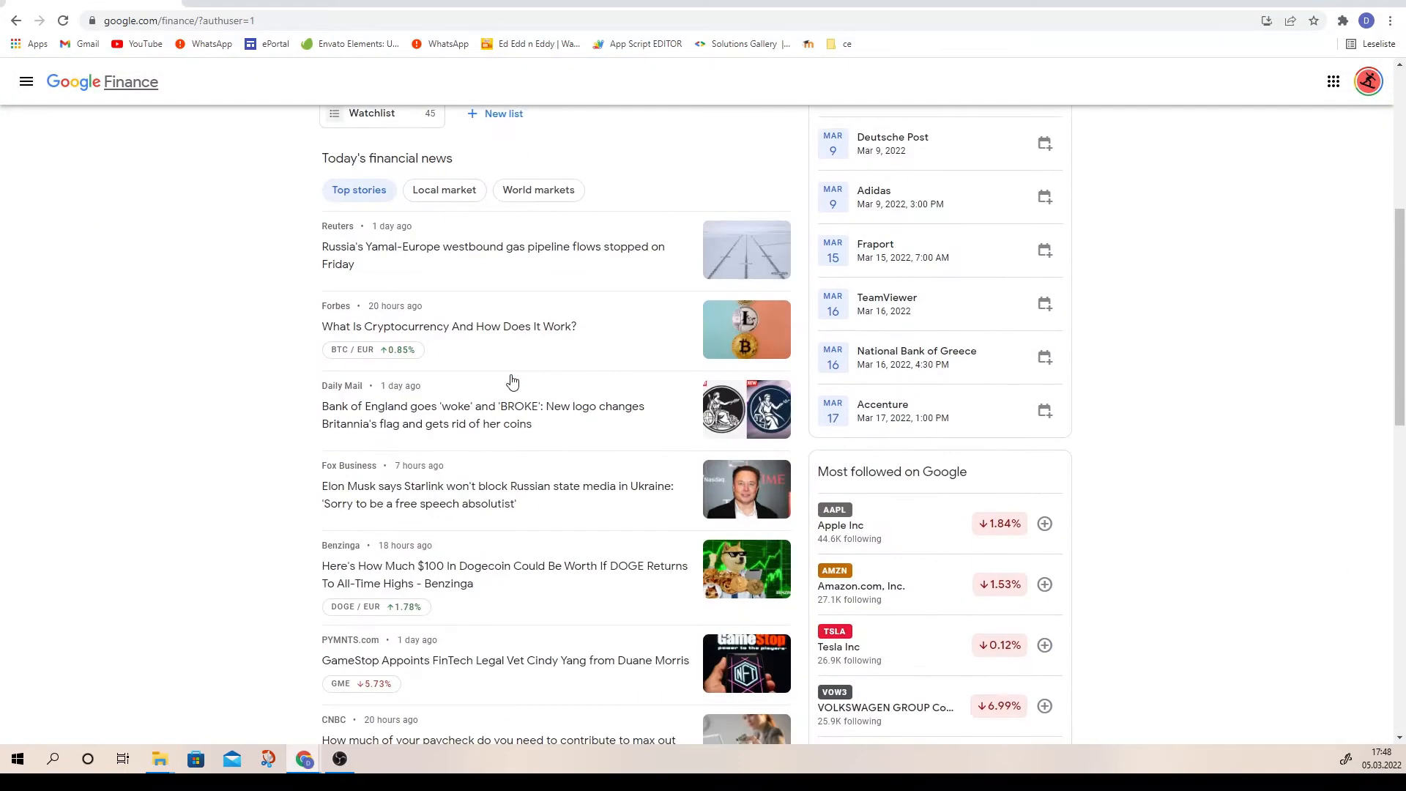
pyautogui.scroll(10, 513, 388)
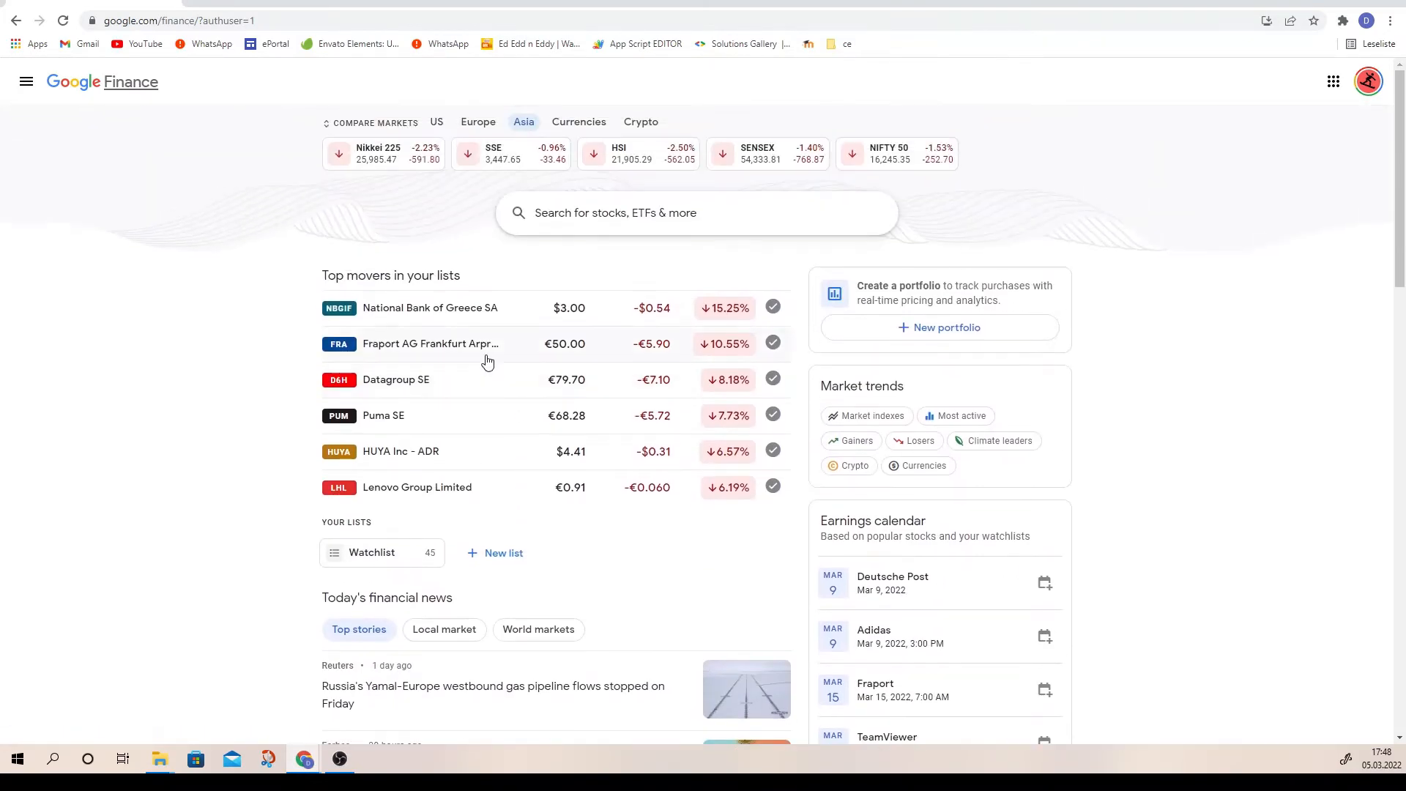
# Check the suggestions in the stock search, then view the Datagroup SE quote page and go back home.
pyautogui.click(711, 220)
pyautogui.scroll(-3, 602, 338)
pyautogui.scroll(3, 602, 339)
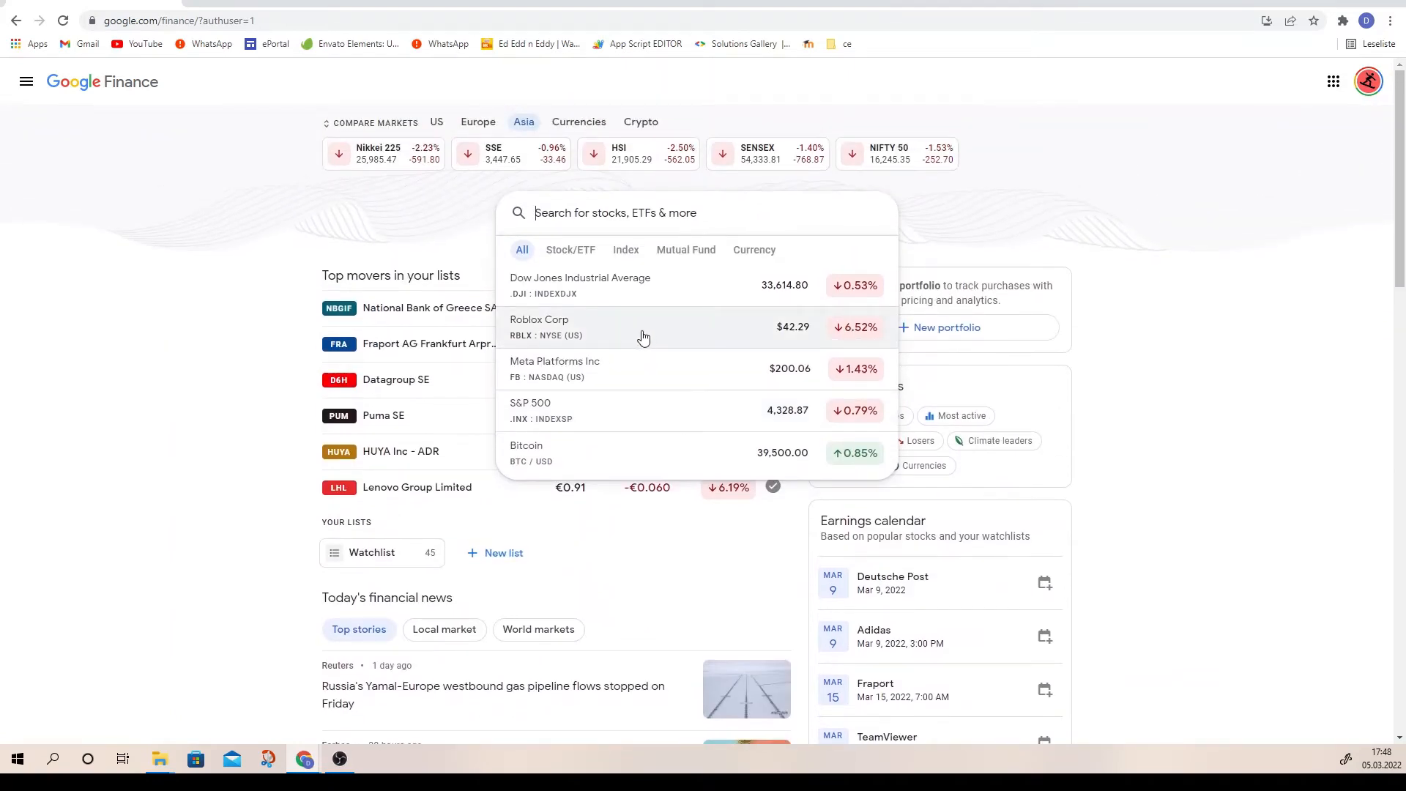
pyautogui.click(435, 380)
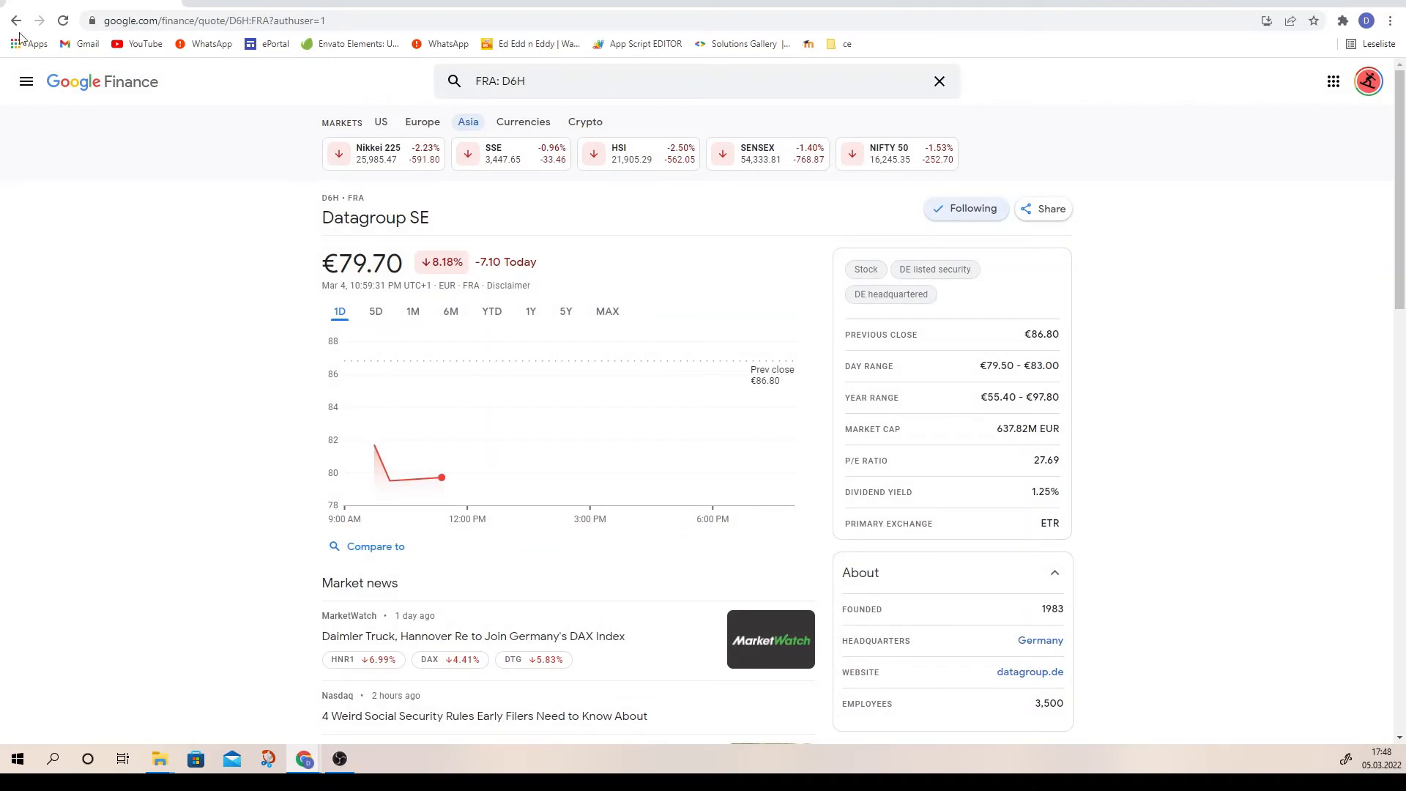
pyautogui.click(16, 20)
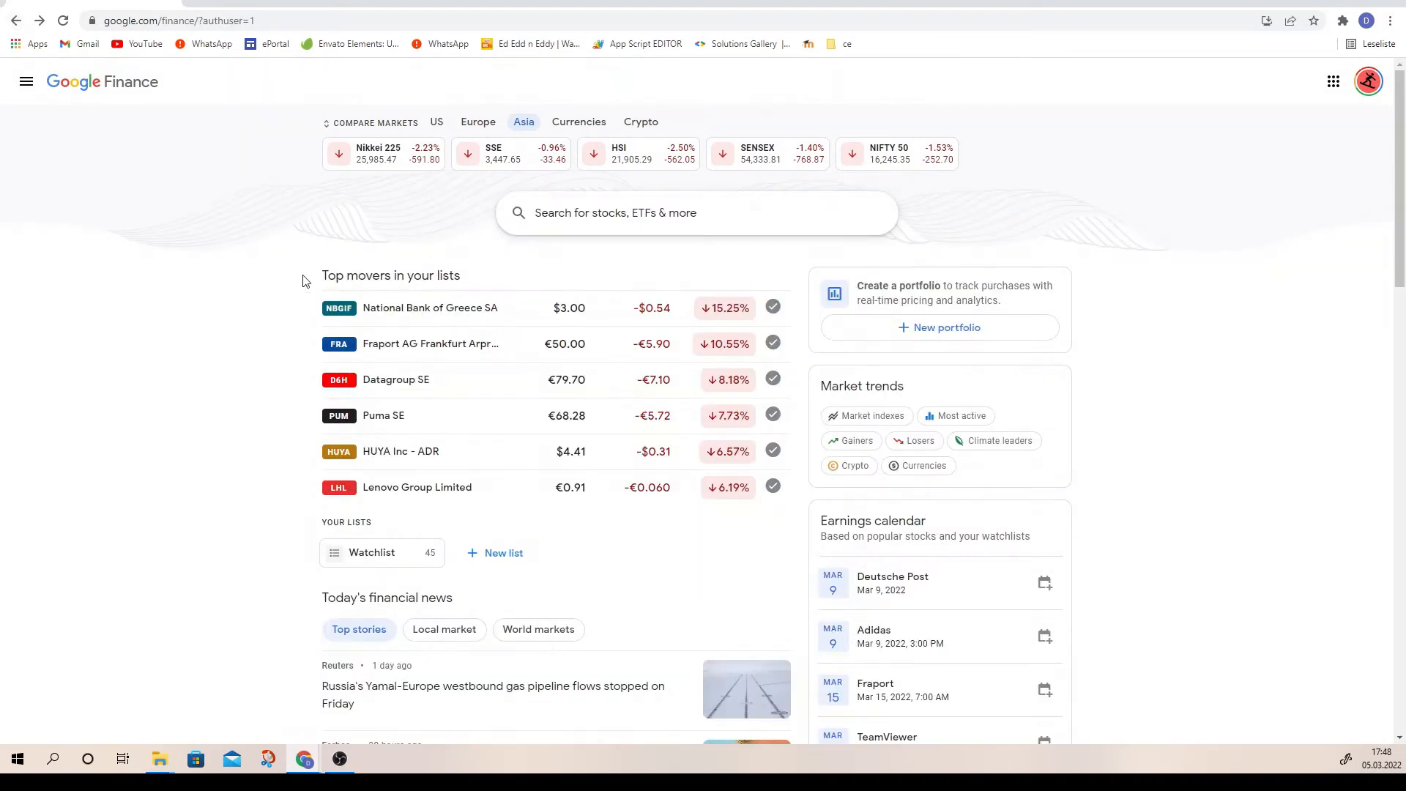
# Skim the top stories in today's financial news on the home page.
pyautogui.scroll(-2, 417, 403)
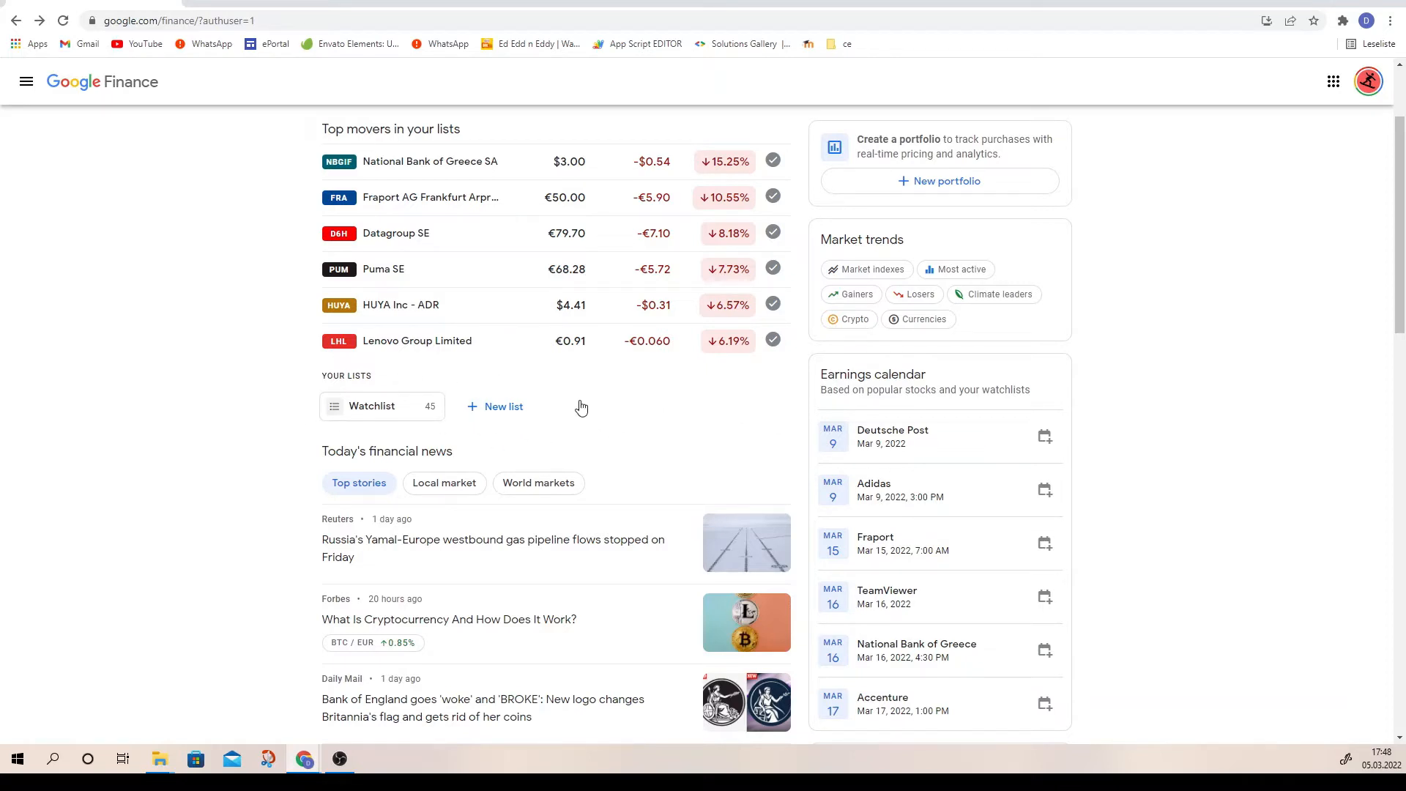
pyautogui.scroll(-1, 634, 406)
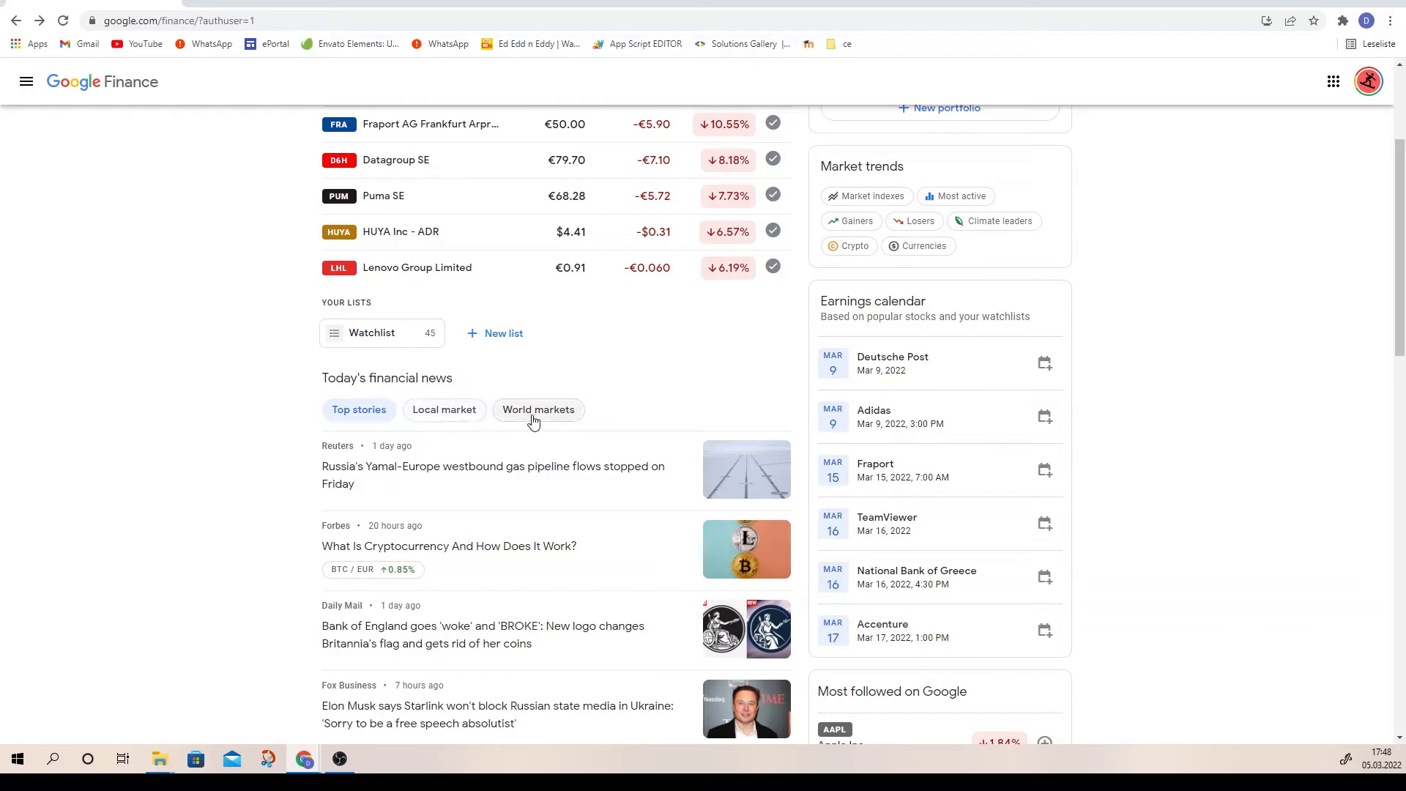
pyautogui.moveTo(327, 378); pyautogui.dragTo(455, 381)
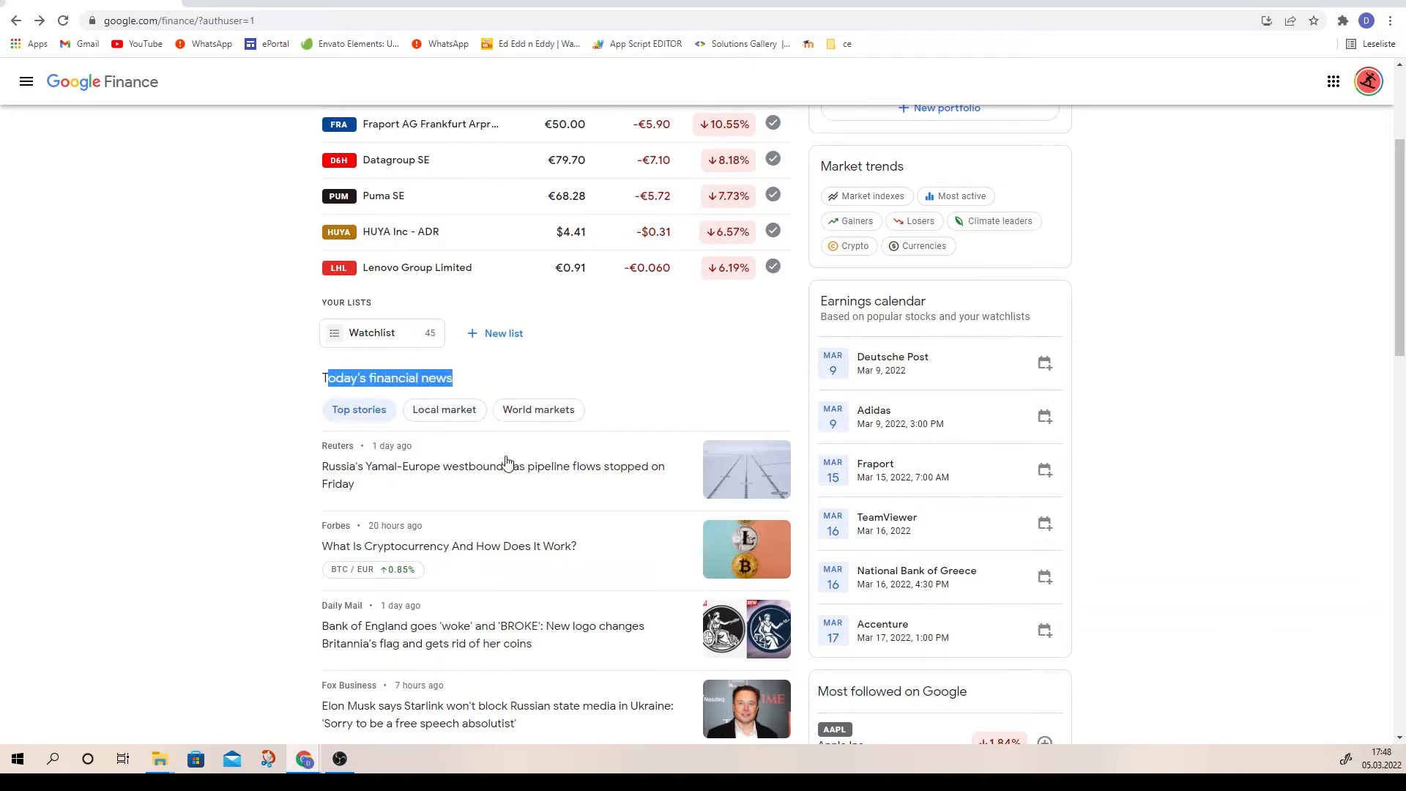
pyautogui.scroll(-2, 504, 464)
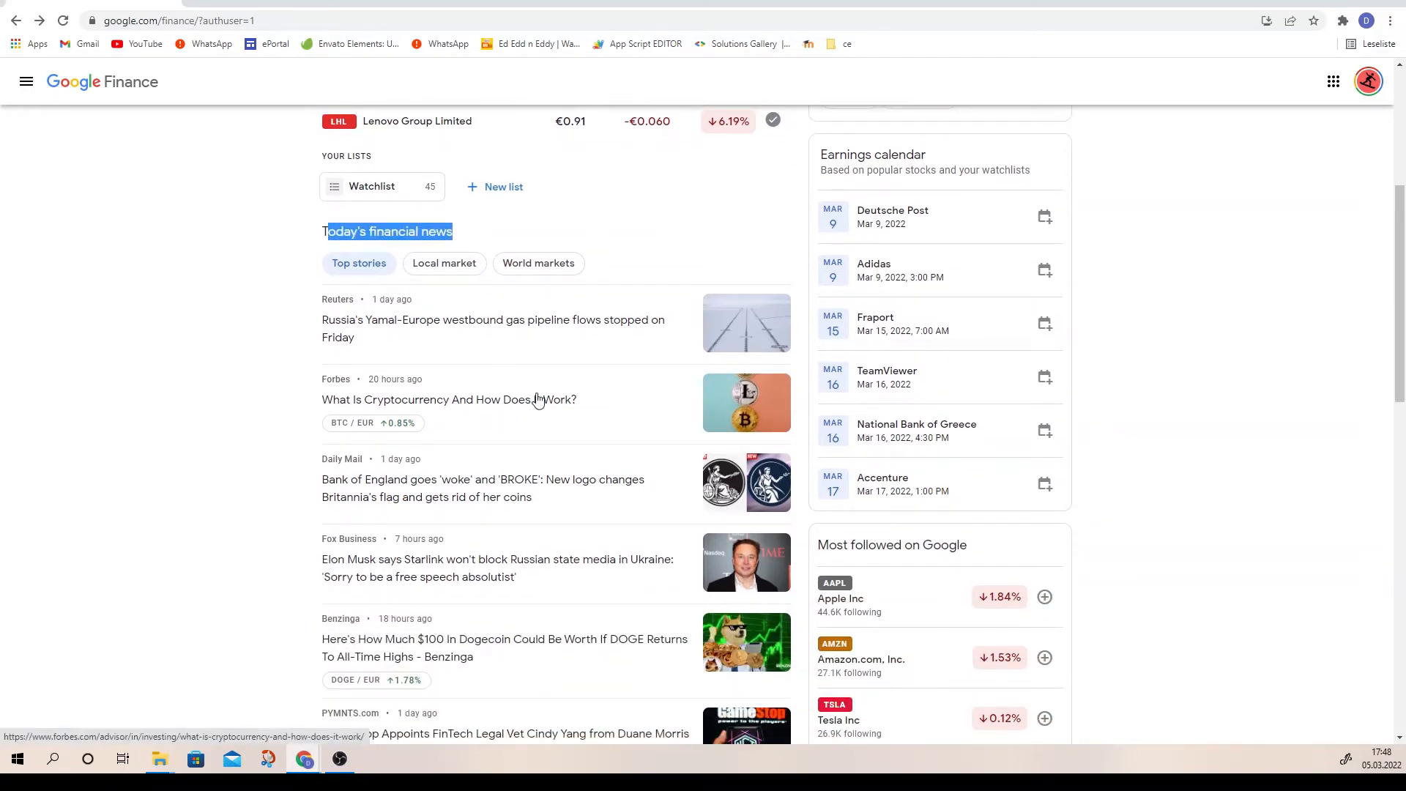
pyautogui.click(199, 4)
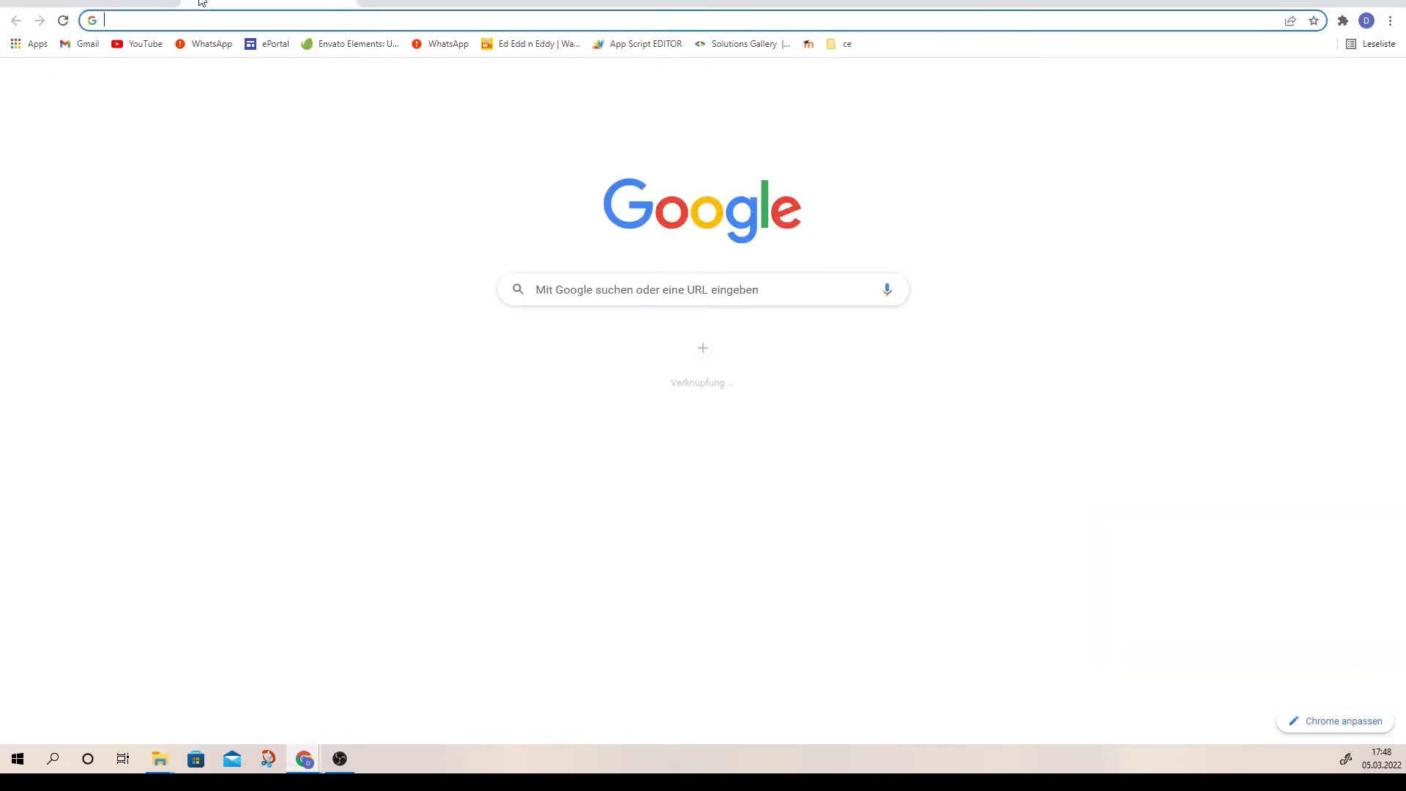
pyautogui.click(350, 4)
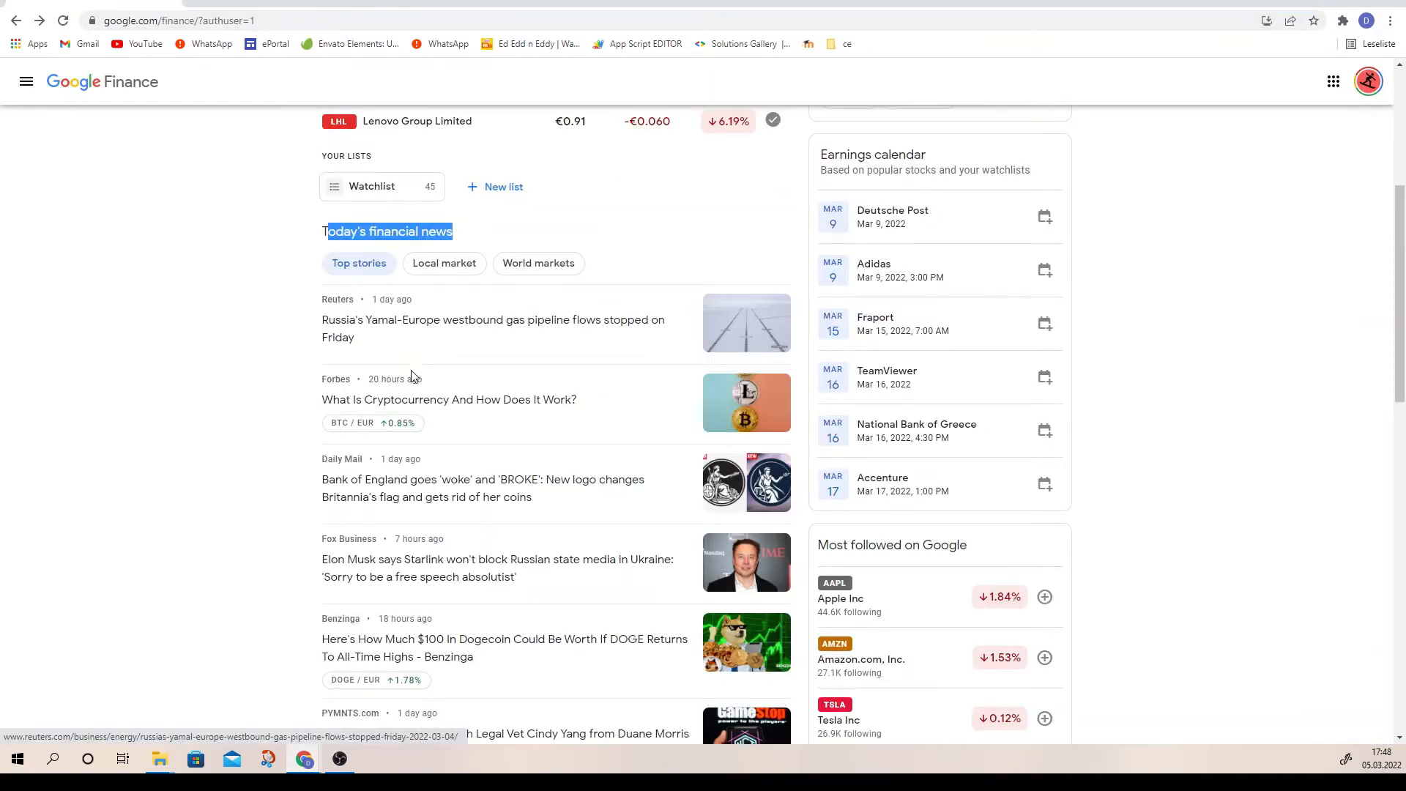
# Show the local market news, then view the Hannover Re stock quote linked in its first article and return.
pyautogui.click(461, 274)
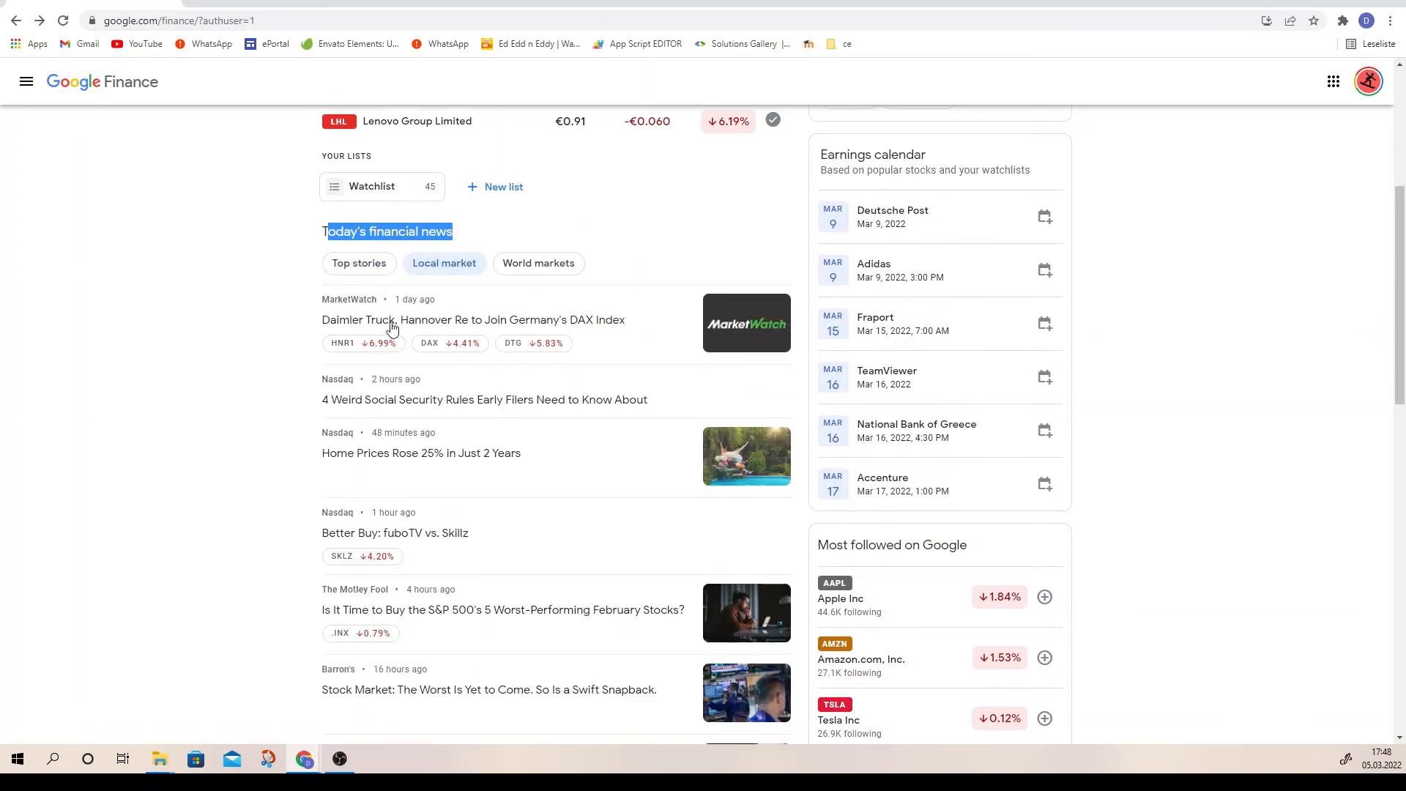
pyautogui.click(360, 347)
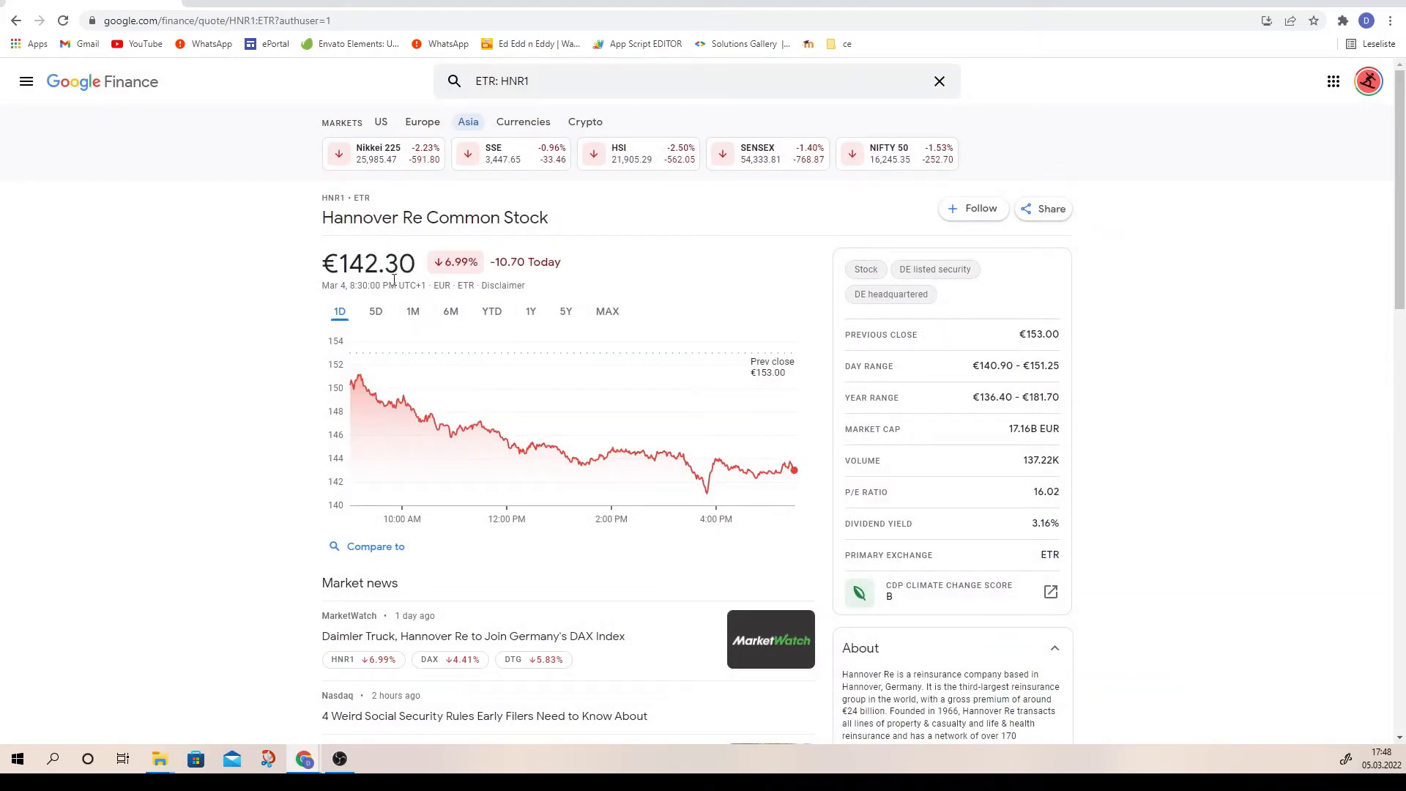
pyautogui.click(16, 20)
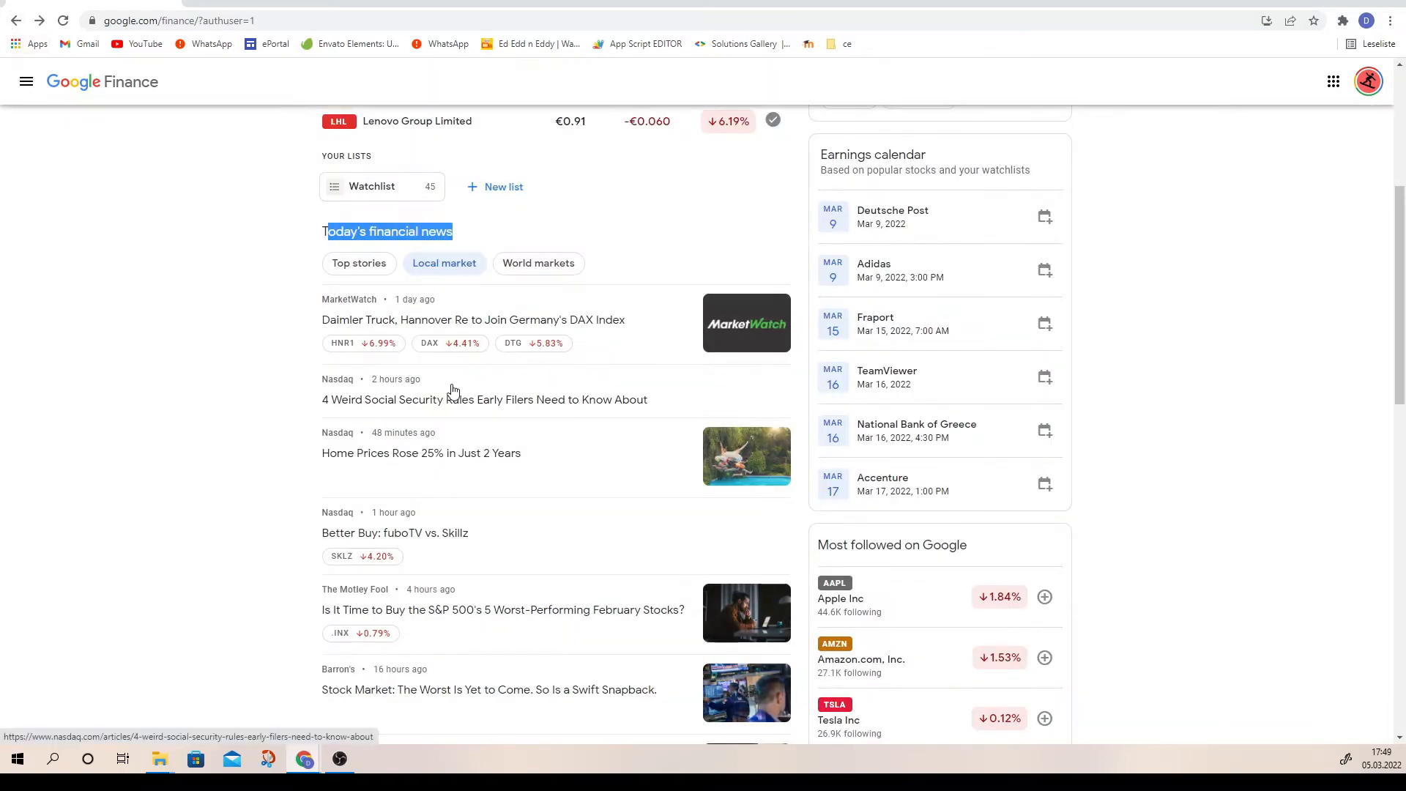
# Look through the rest of the home page, including the market trends and Discover more sections.
pyautogui.scroll(-8, 461, 395)
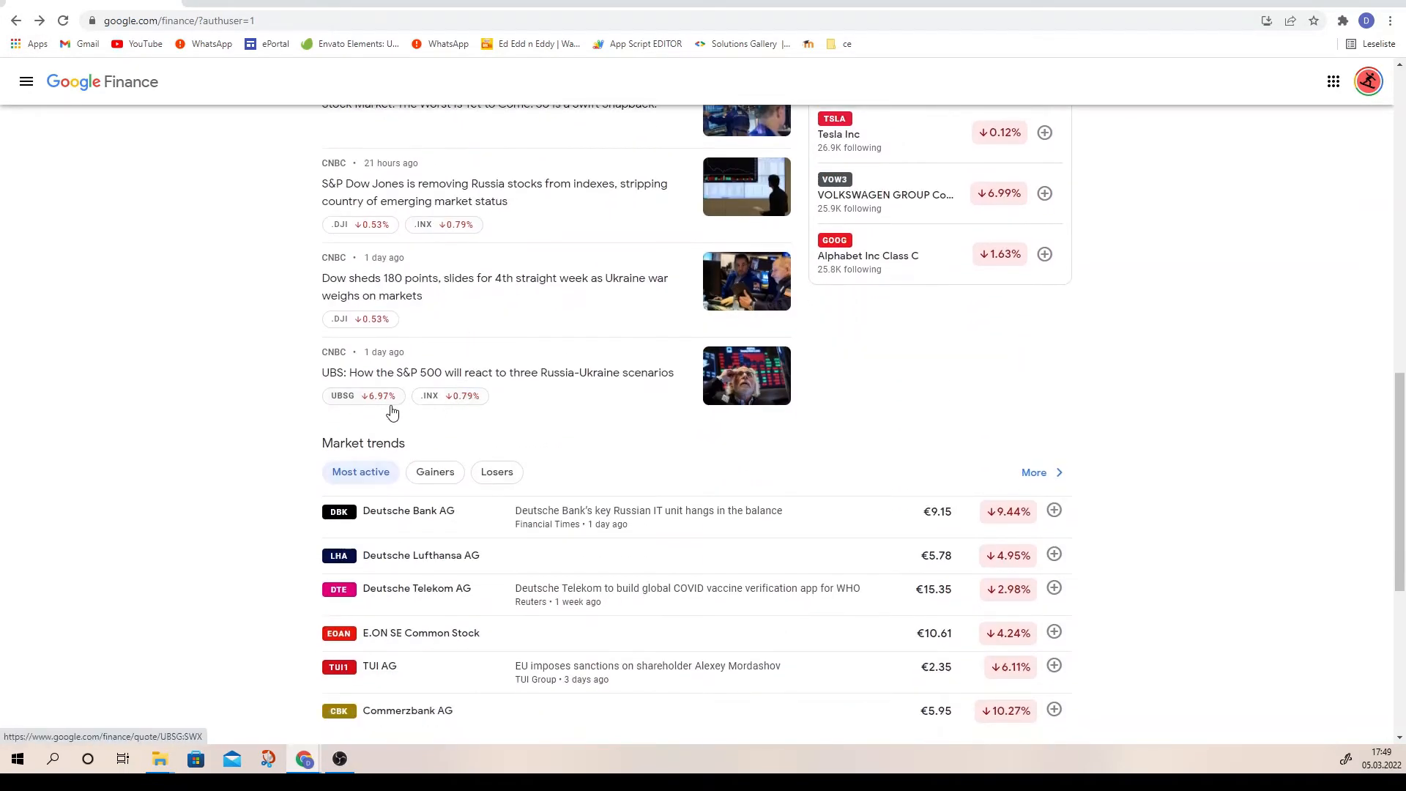
pyautogui.scroll(-2, 396, 409)
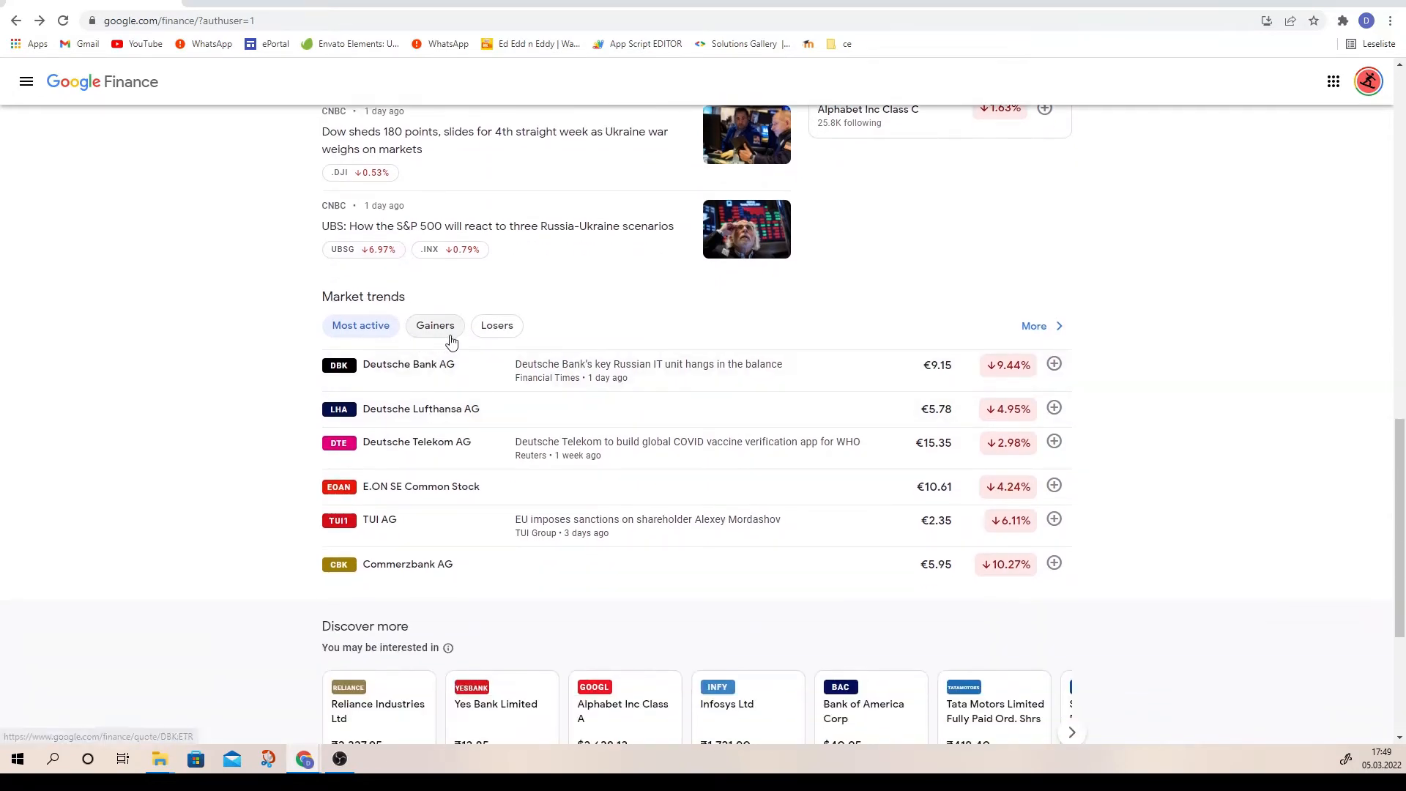
pyautogui.scroll(-3, 476, 359)
pyautogui.scroll(-1, 558, 539)
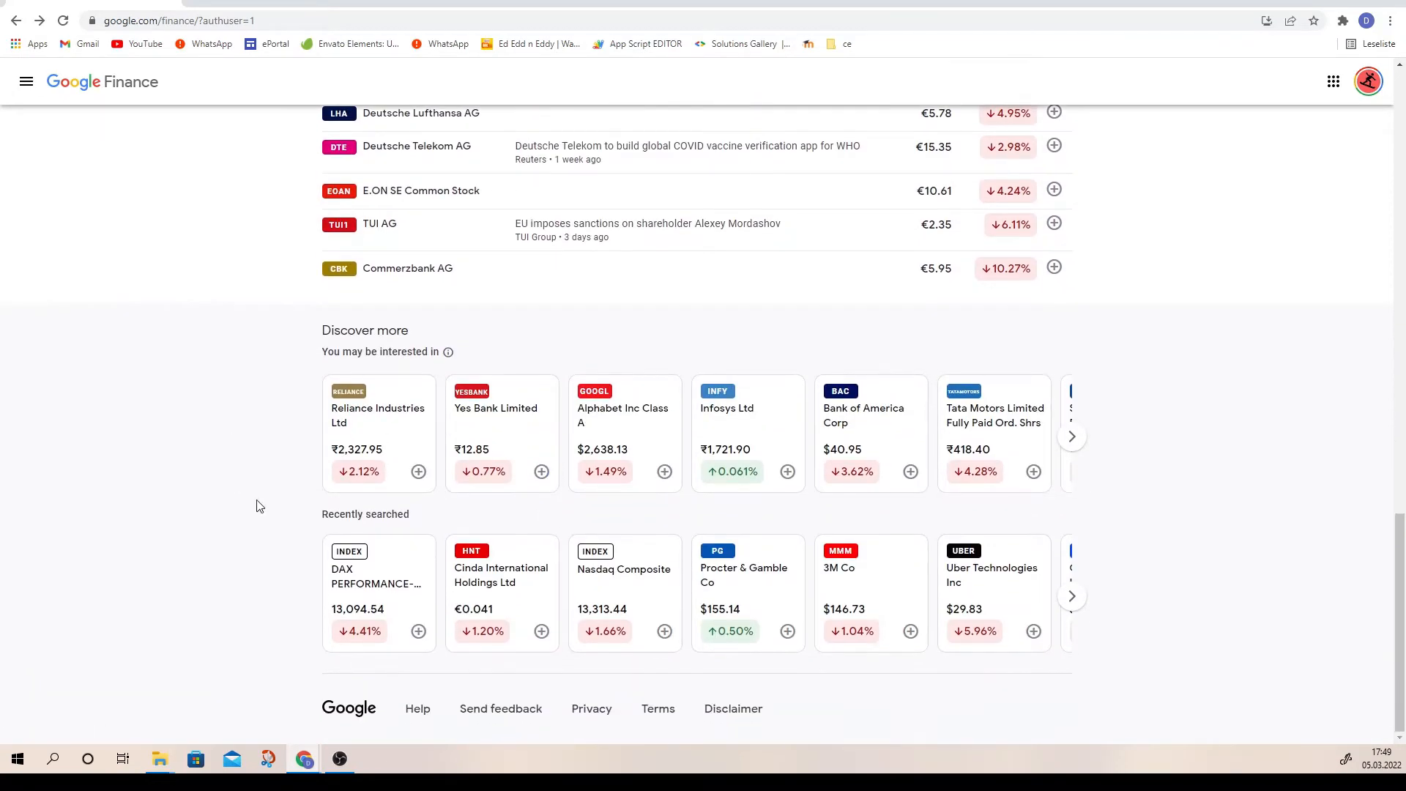
# Preview the calendar event for Deutsche Post's earnings release from the earnings calendar, then close it without saving.
pyautogui.scroll(5, 806, 552)
pyautogui.scroll(12, 828, 539)
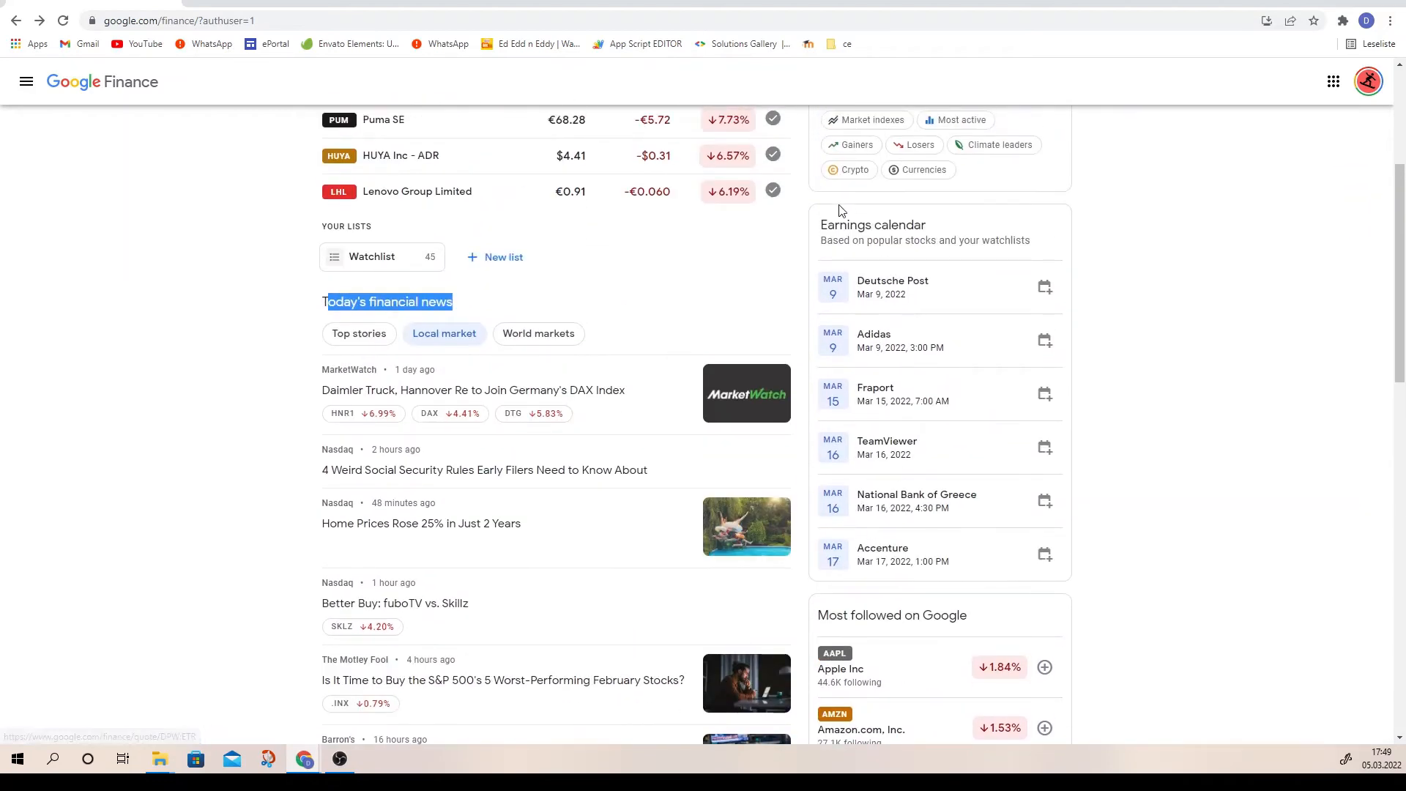
pyautogui.moveTo(836, 221); pyautogui.dragTo(866, 221)
pyautogui.tripleClick(866, 220)
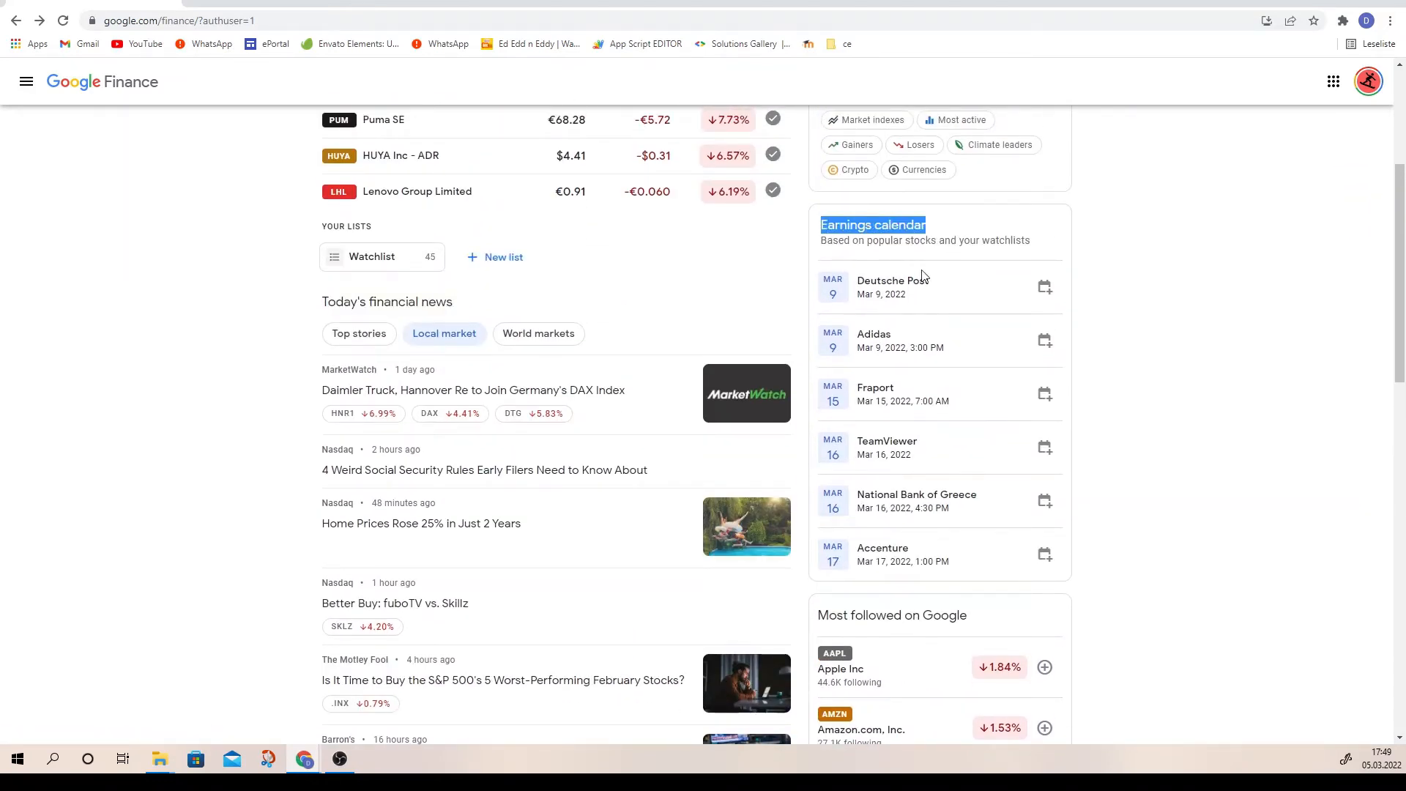
pyautogui.scroll(2, 995, 387)
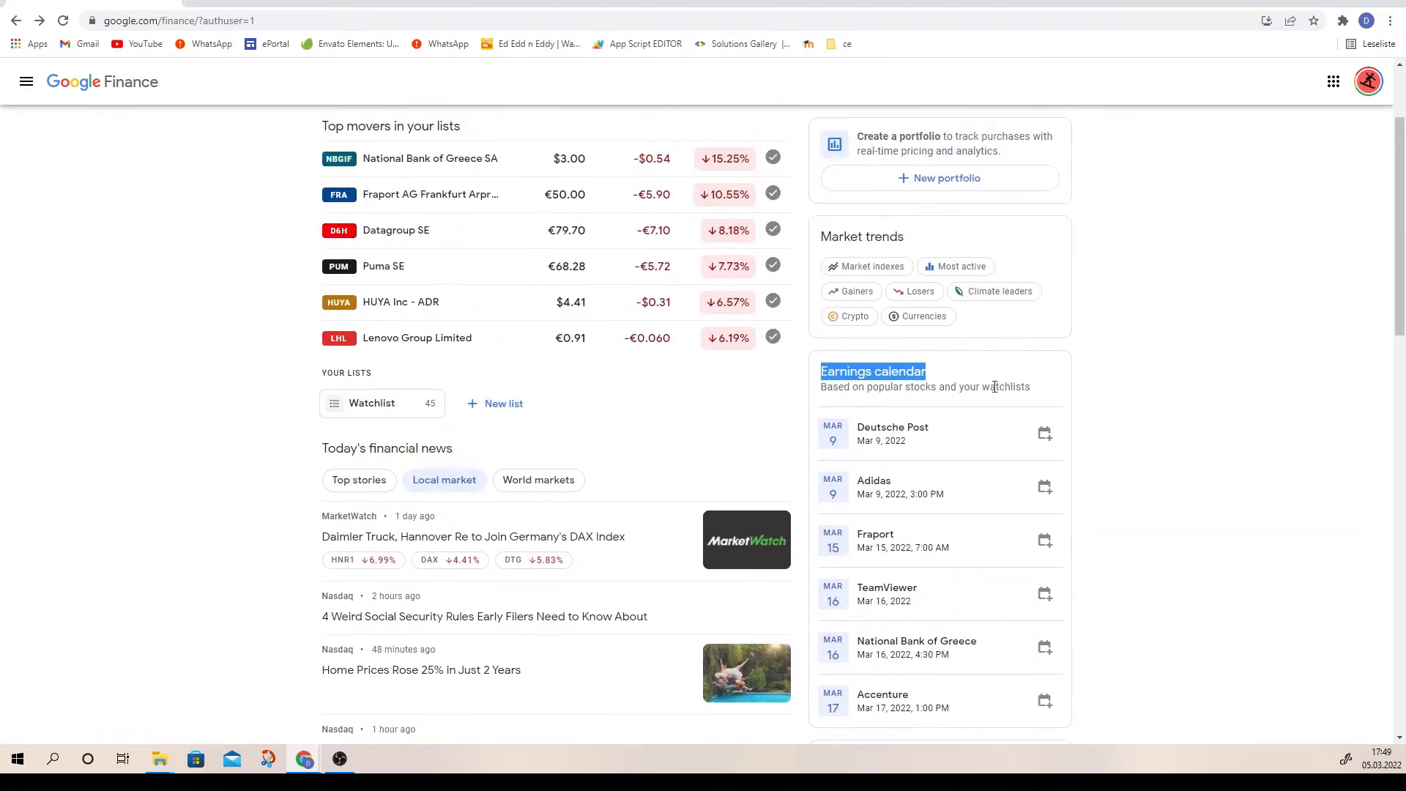
pyautogui.click(1045, 434)
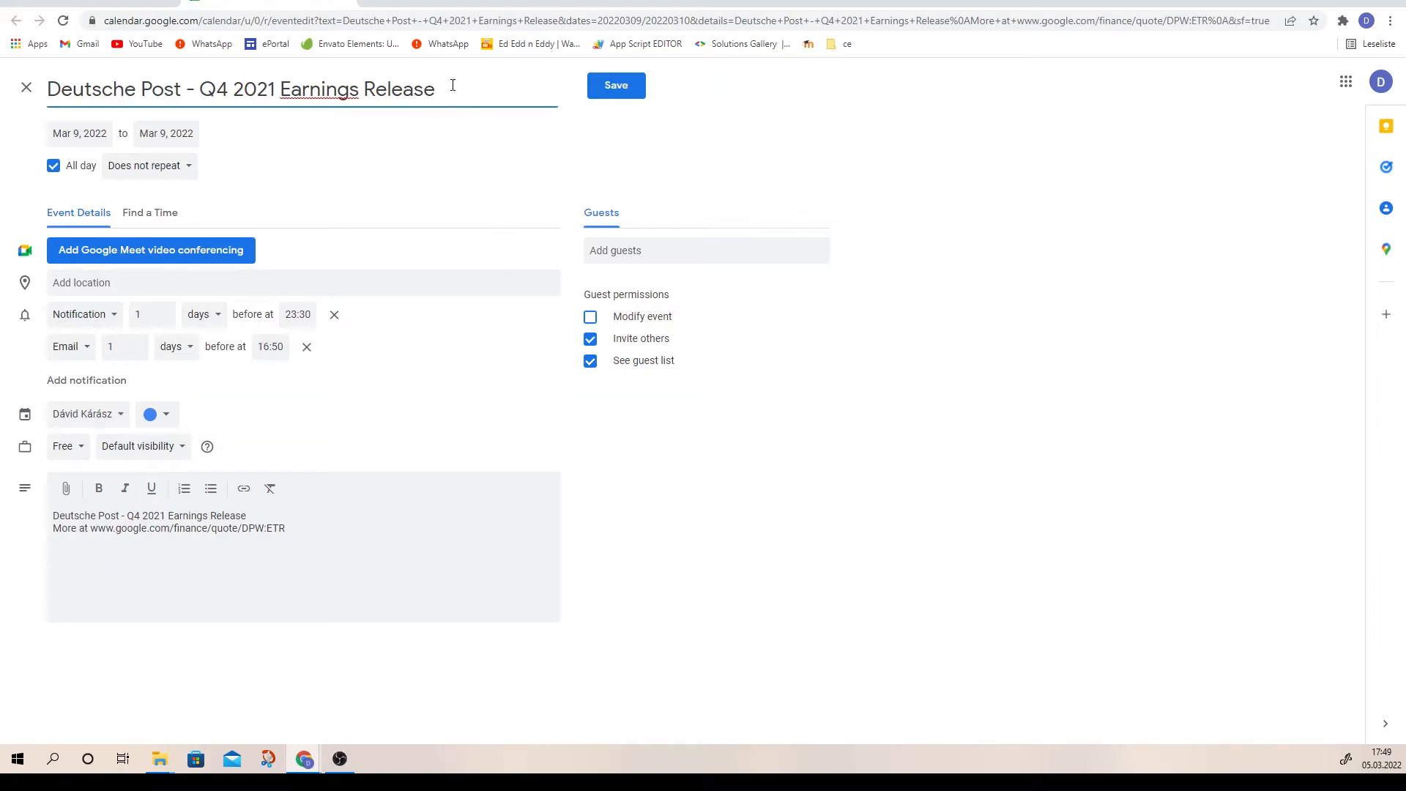
pyautogui.click(352, 6)
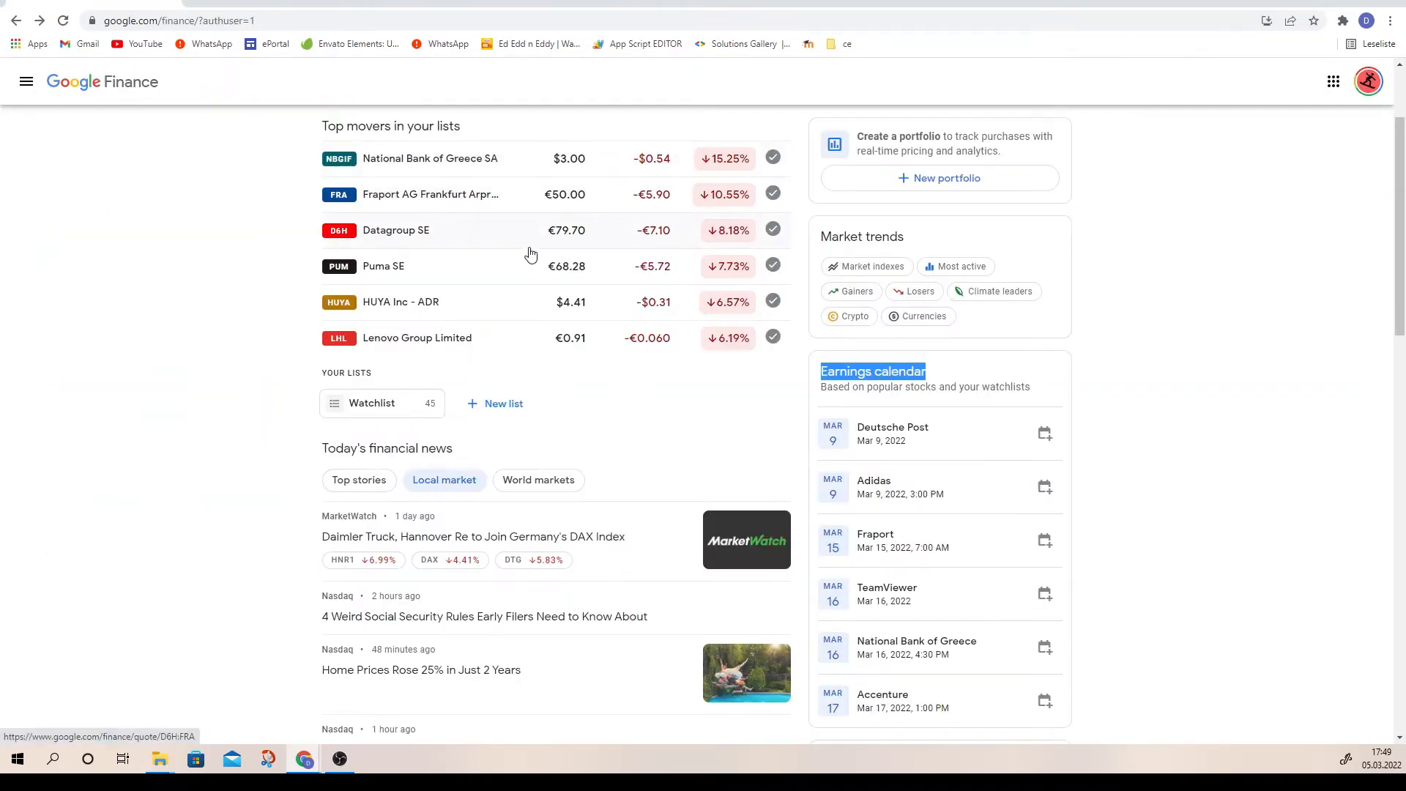
# View the Climate leaders market trend with its company list and news, then return to the home page.
pyautogui.scroll(2, 1052, 424)
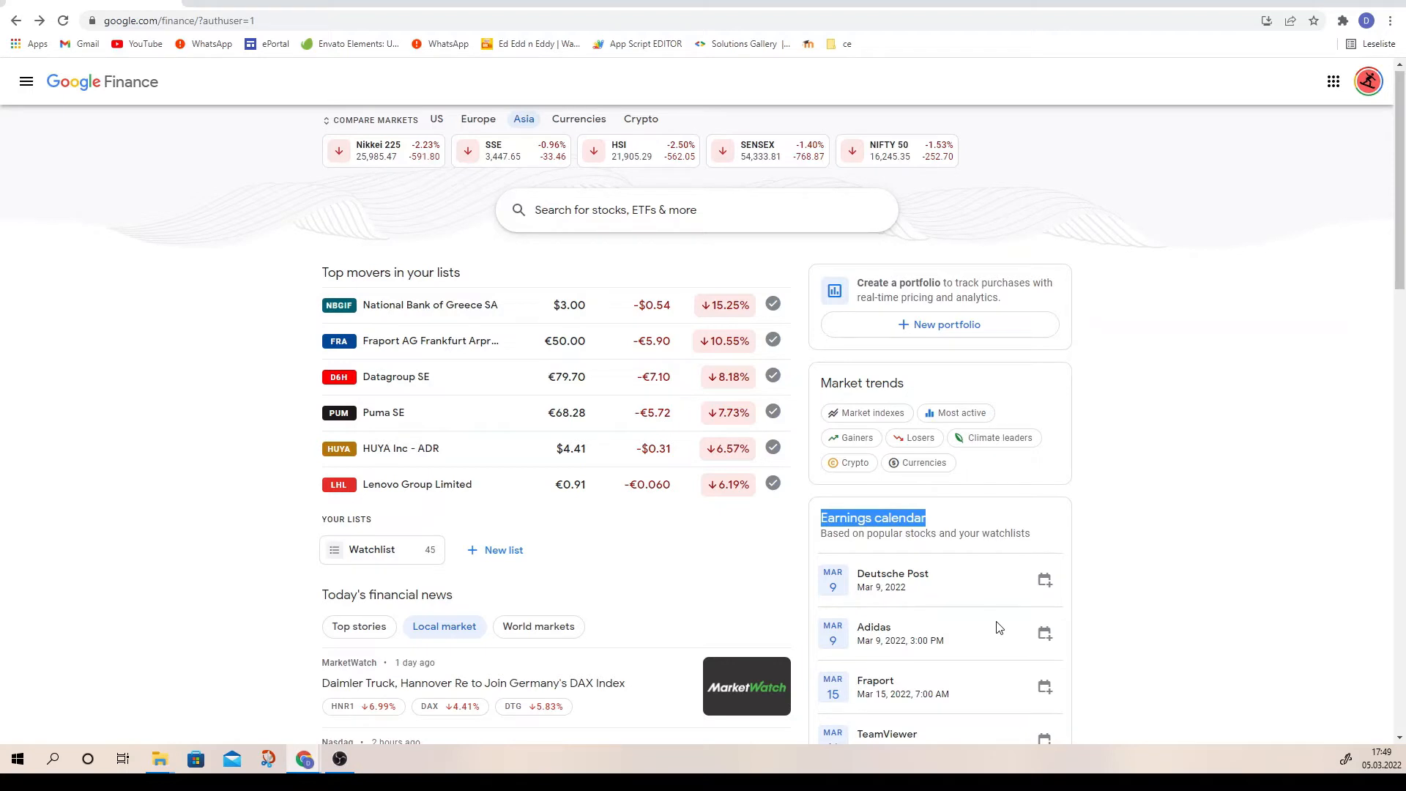
pyautogui.scroll(-1, 999, 626)
pyautogui.scroll(1, 1001, 620)
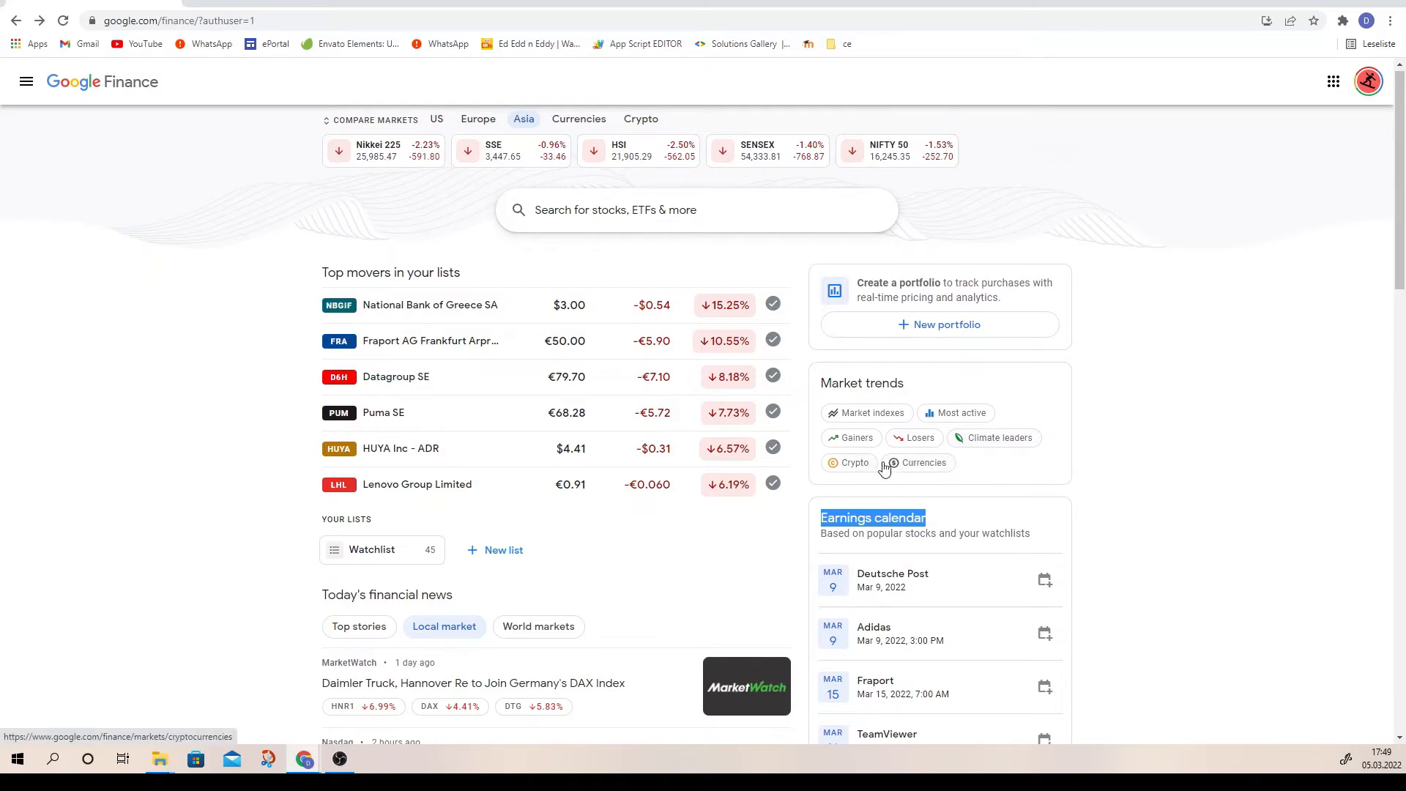
pyautogui.click(989, 440)
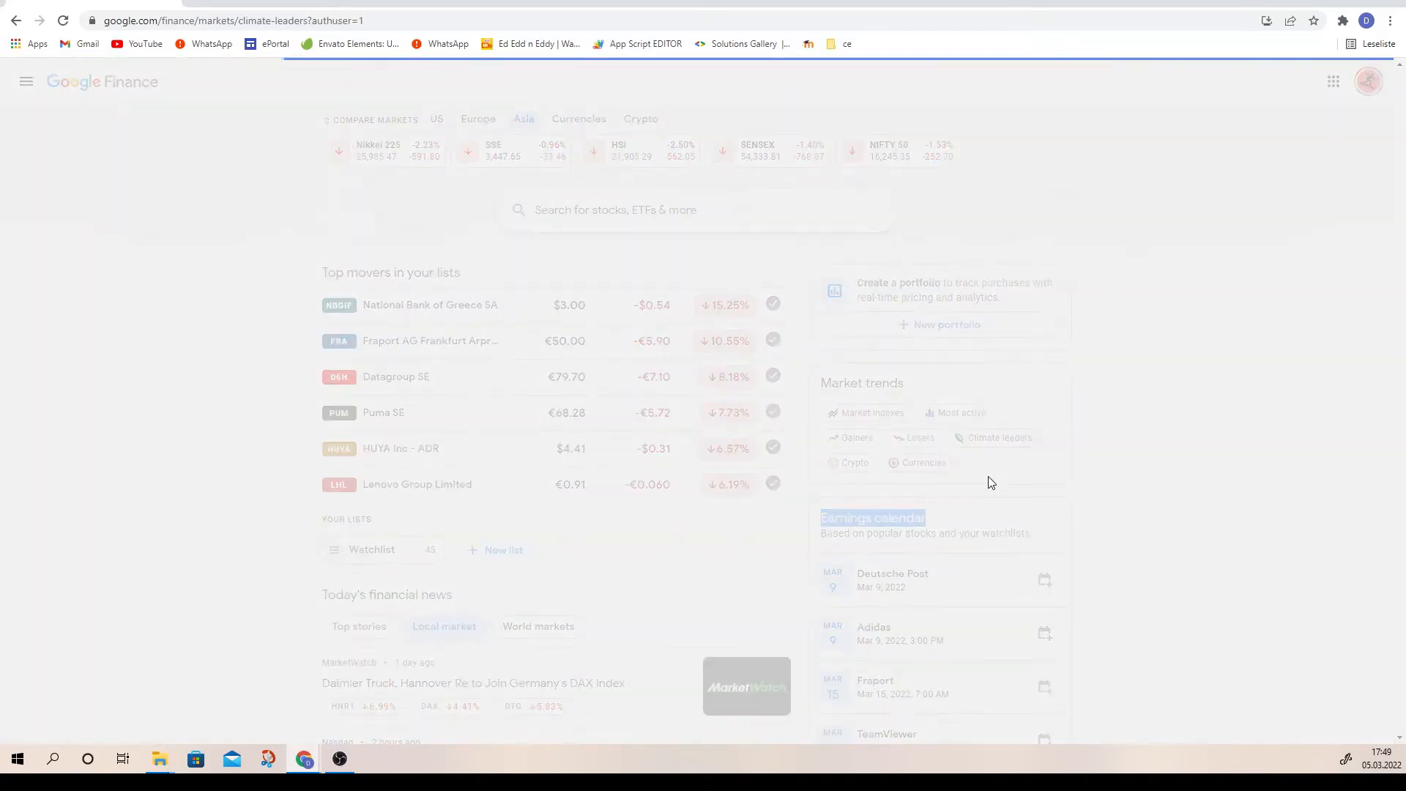
pyautogui.scroll(-3, 966, 471)
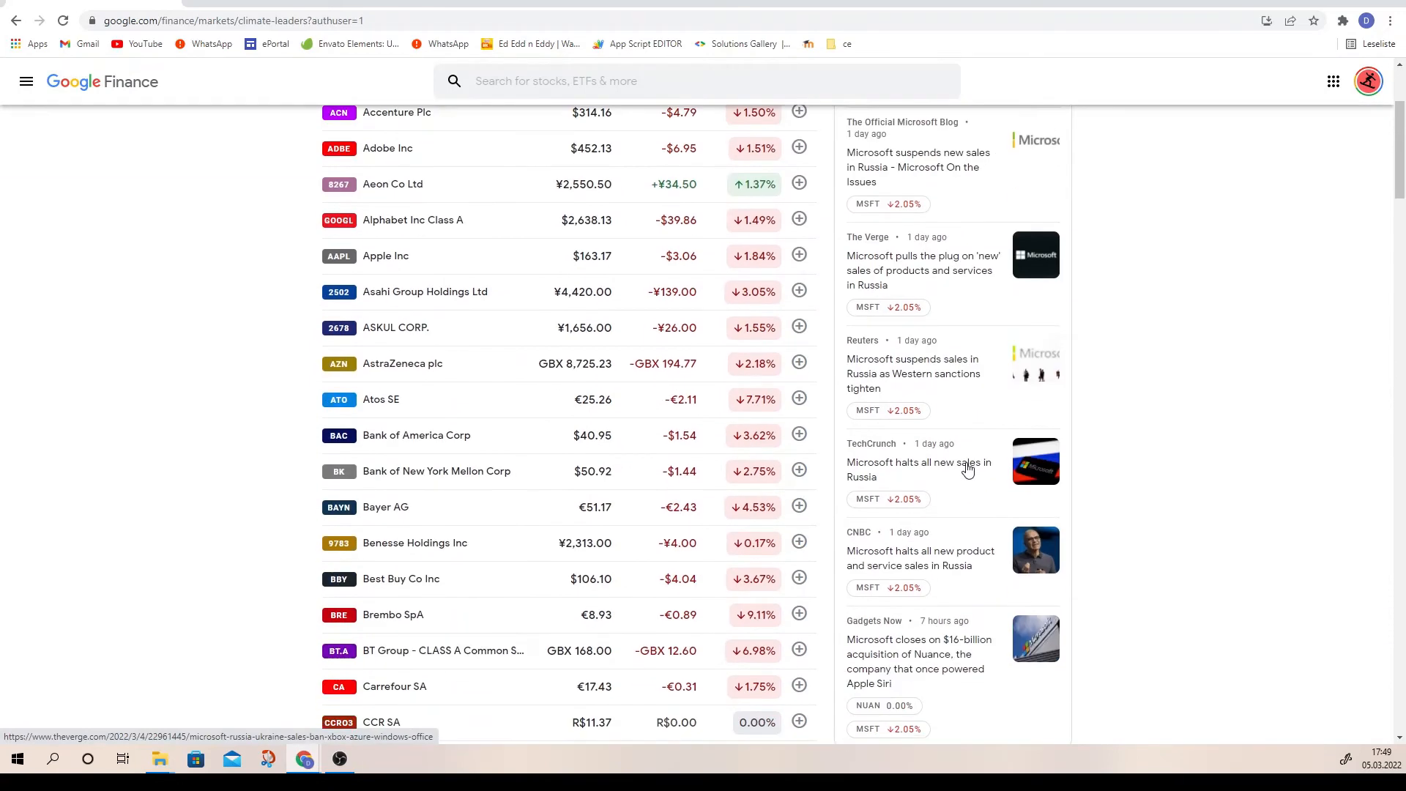
pyautogui.scroll(3, 967, 471)
pyautogui.scroll(-4, 962, 471)
pyautogui.scroll(-5, 963, 471)
pyautogui.scroll(9, 954, 458)
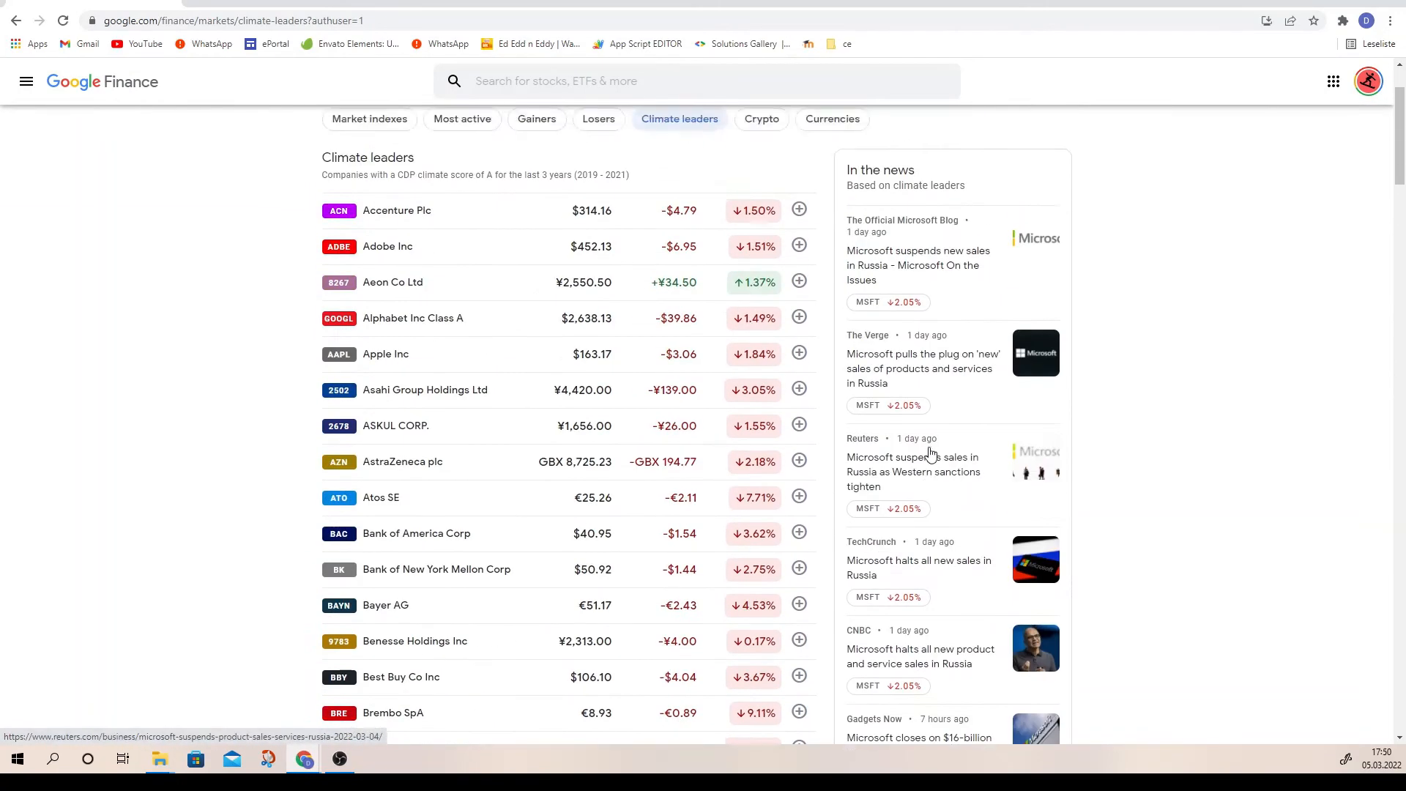
pyautogui.click(16, 21)
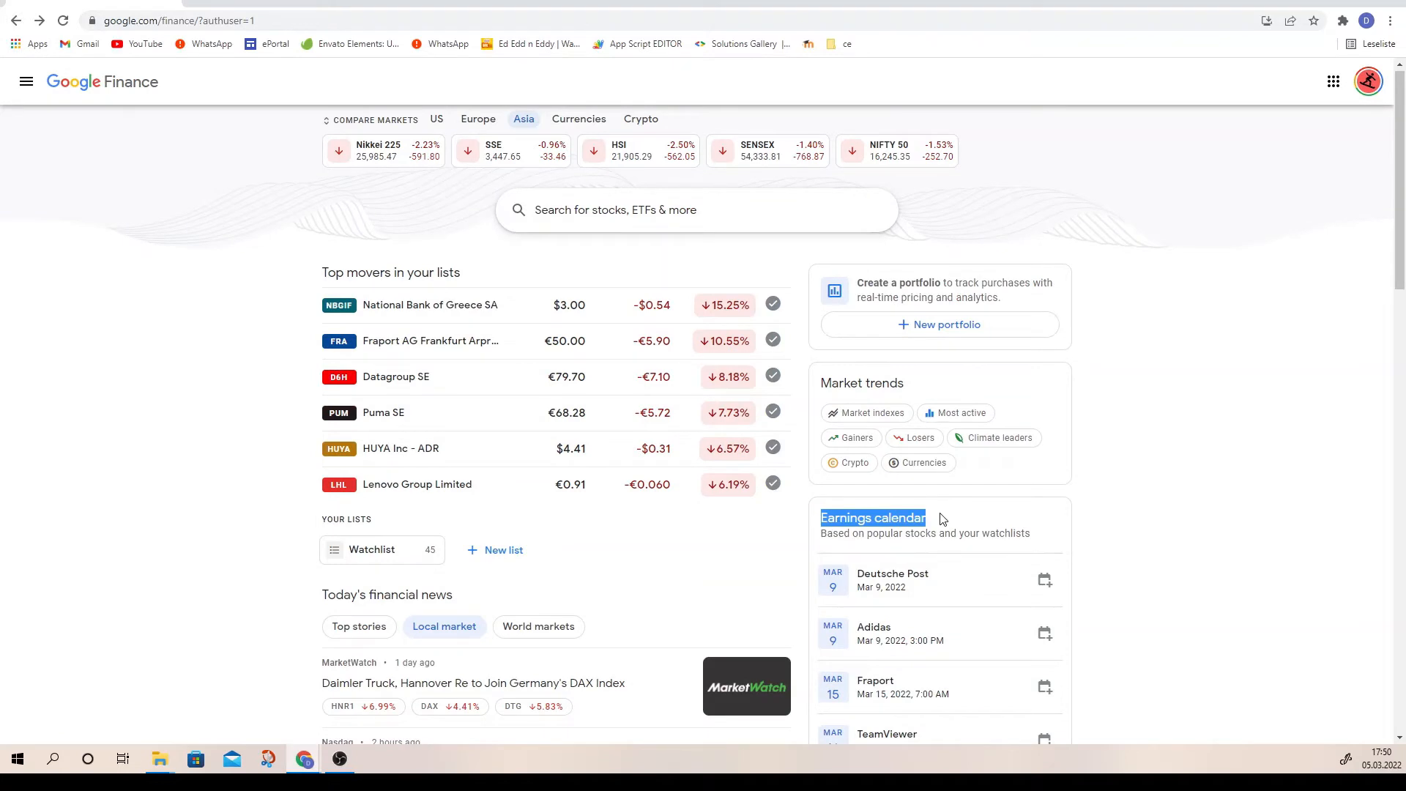
# Open the Crypto market trend and look through the full list of available cryptocurrencies.
pyautogui.scroll(-2, 937, 515)
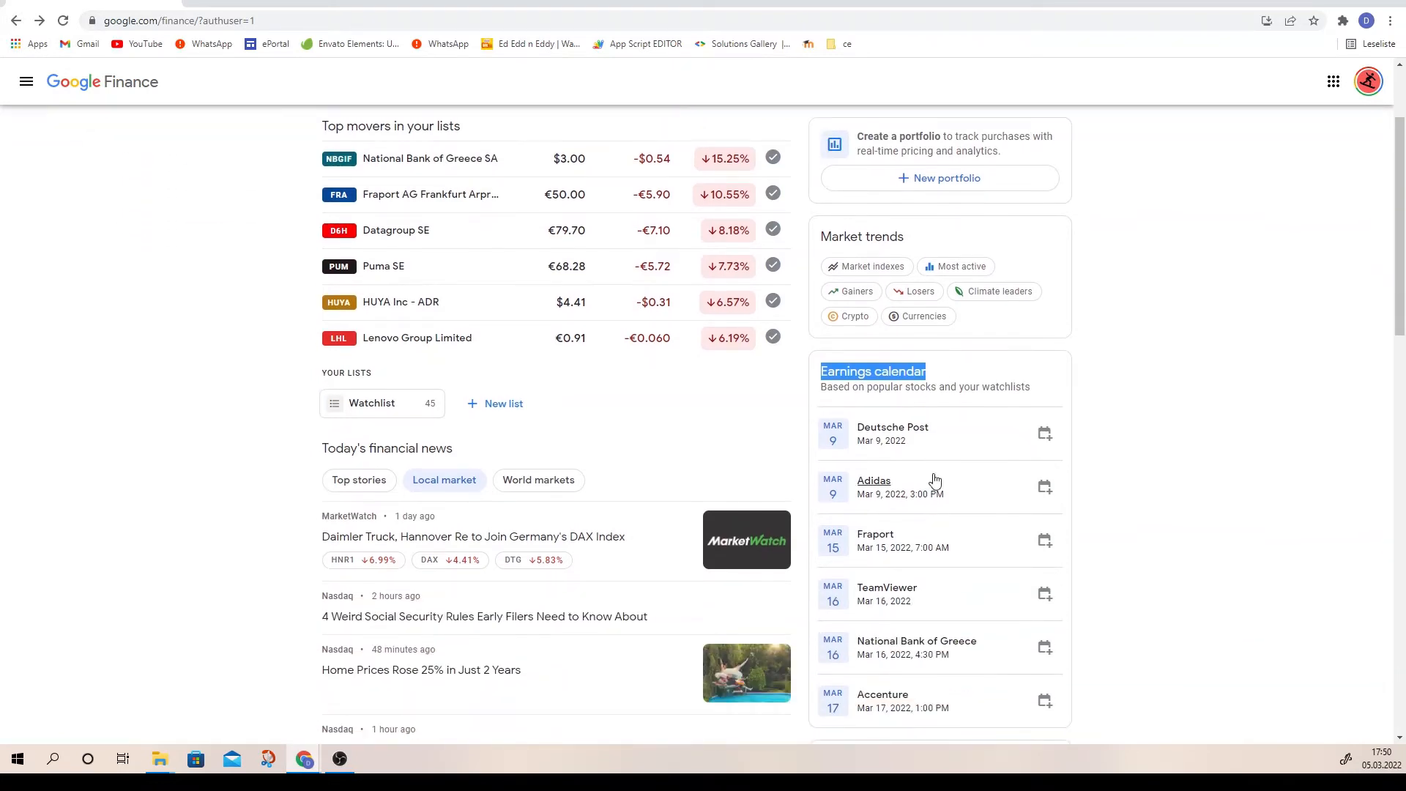
pyautogui.click(850, 315)
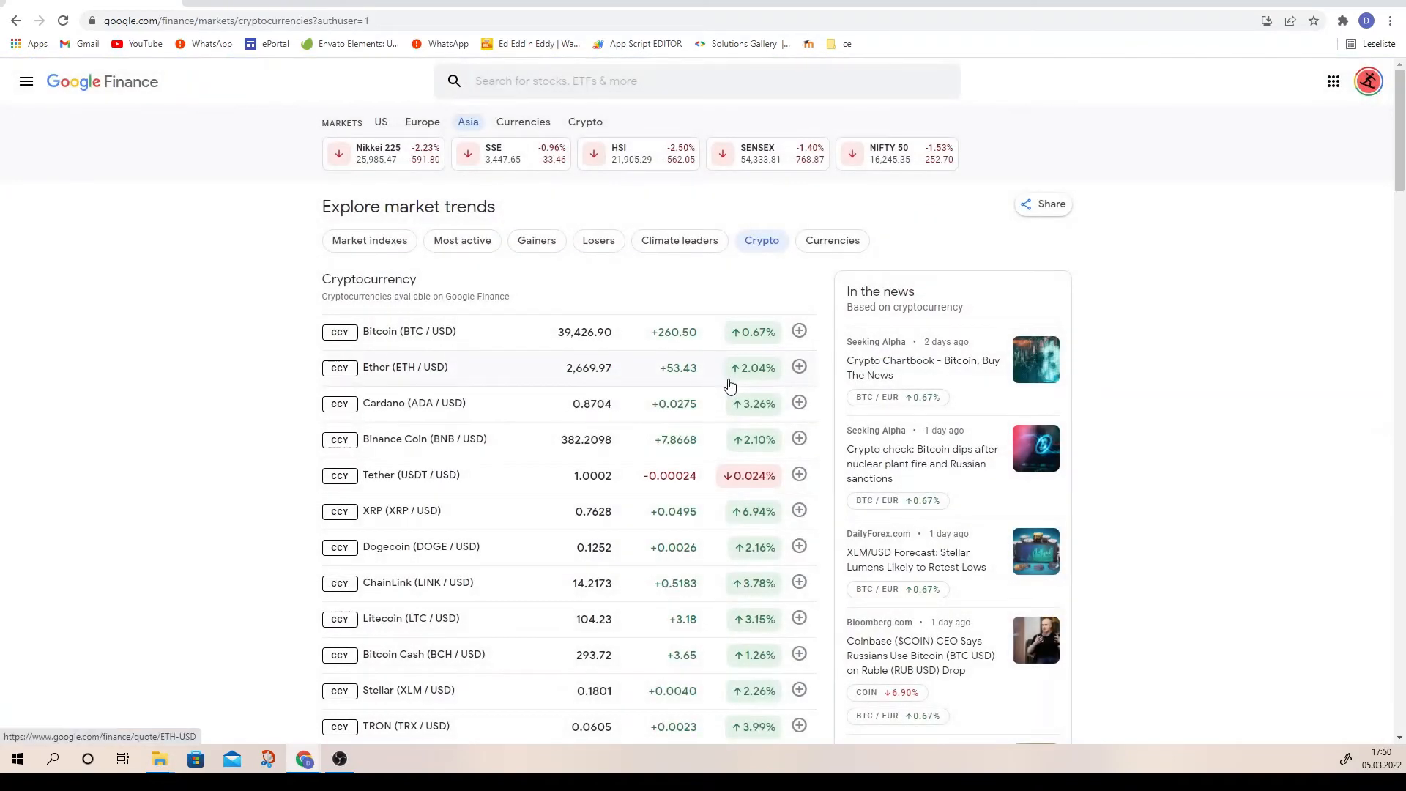
pyautogui.scroll(-4, 405, 424)
pyautogui.scroll(-3, 405, 423)
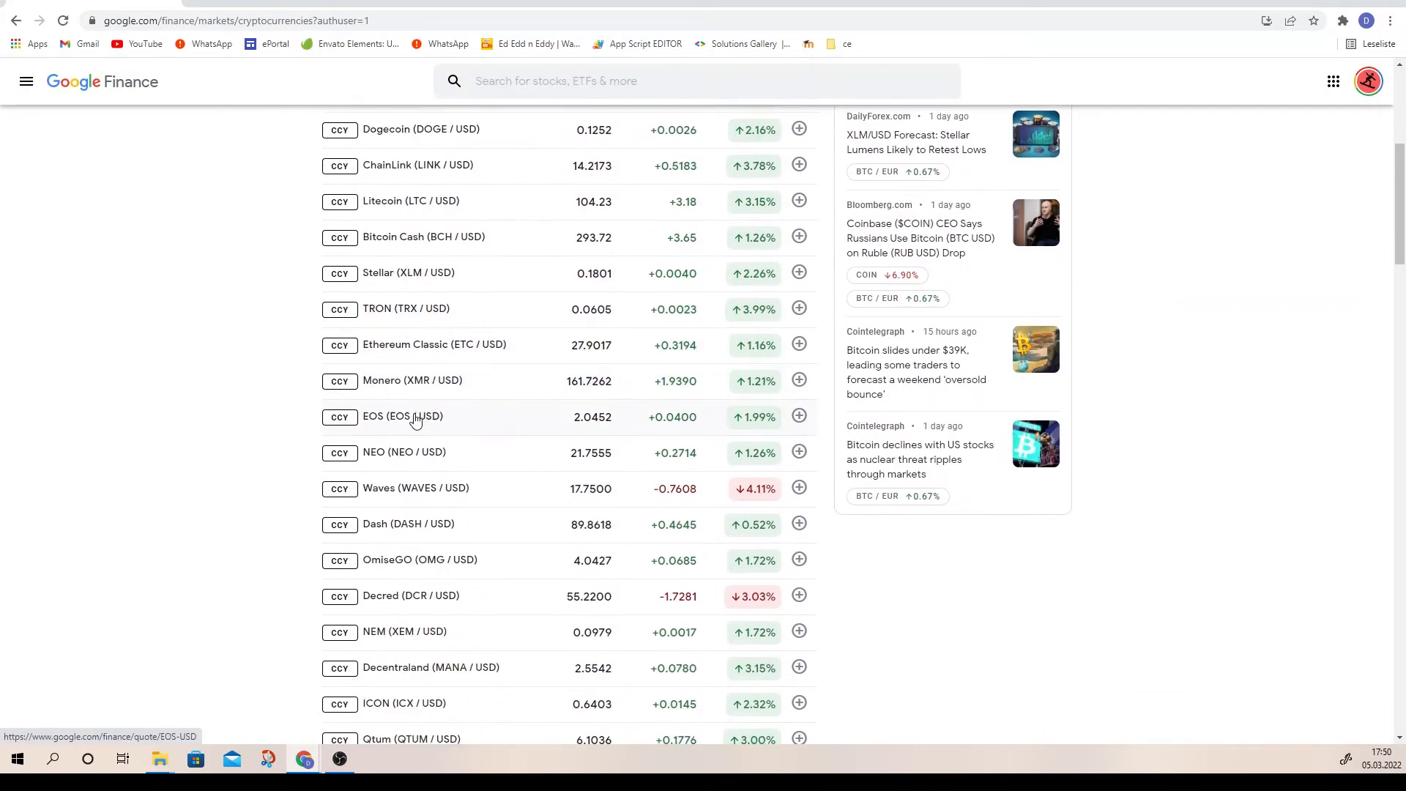
pyautogui.scroll(-20, 422, 414)
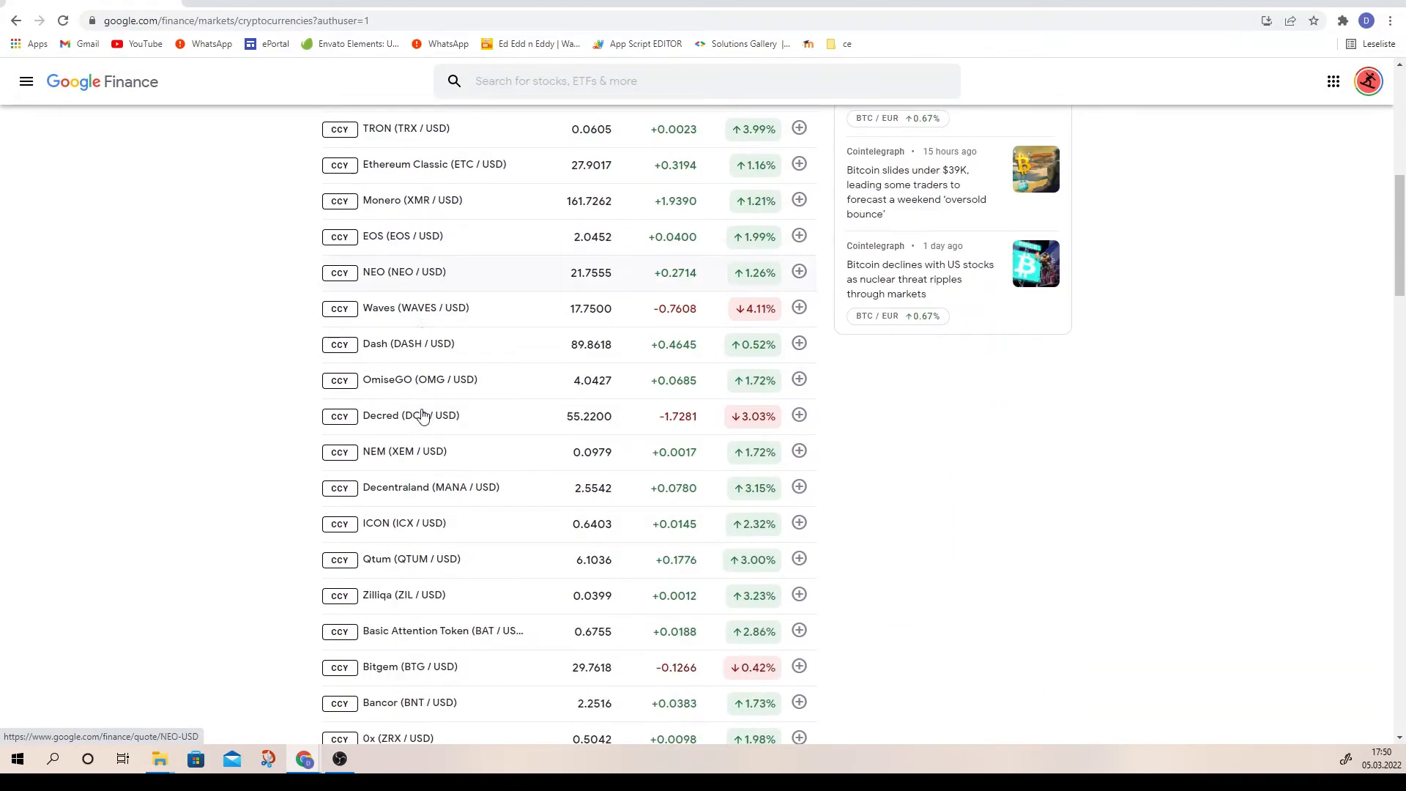
pyautogui.scroll(-18, 443, 433)
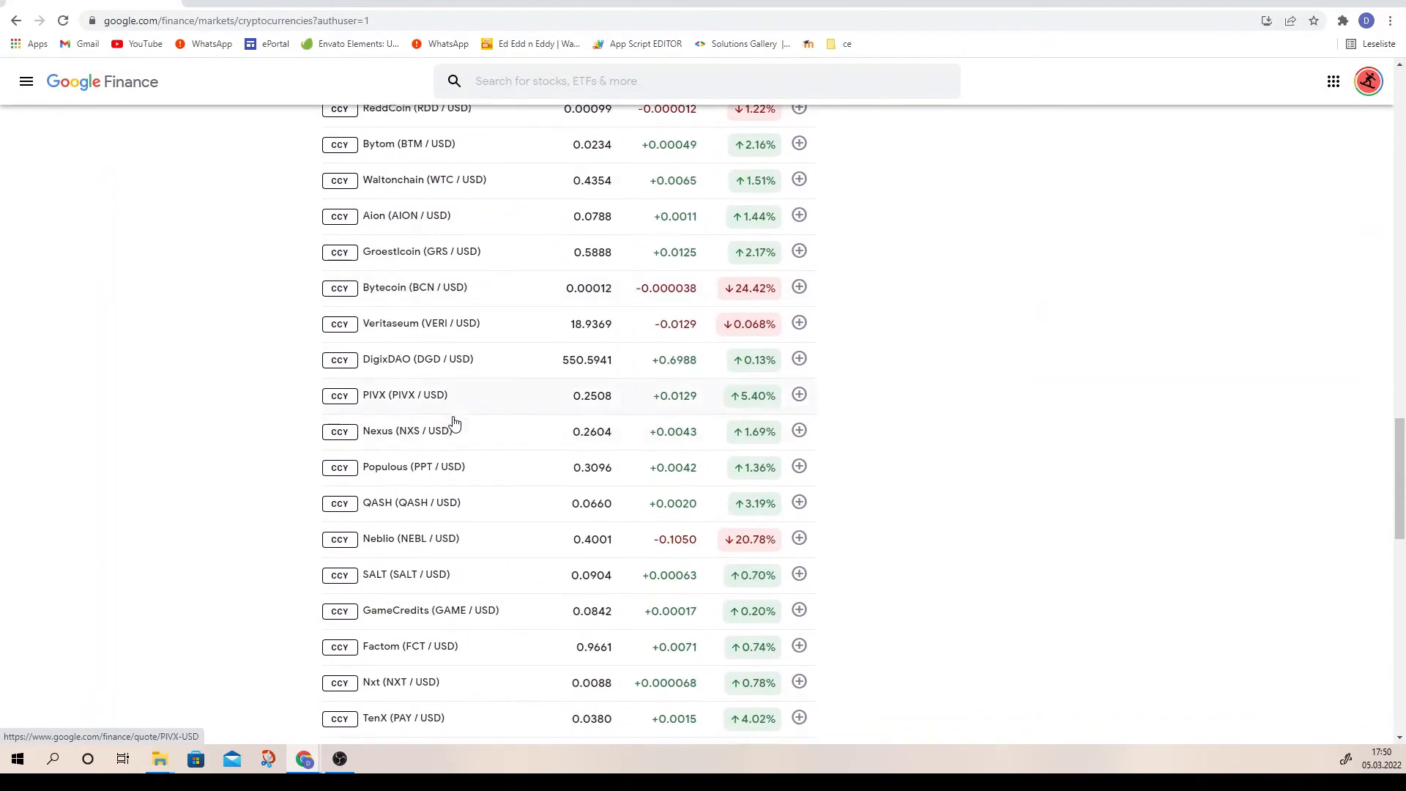
pyautogui.scroll(20, 447, 435)
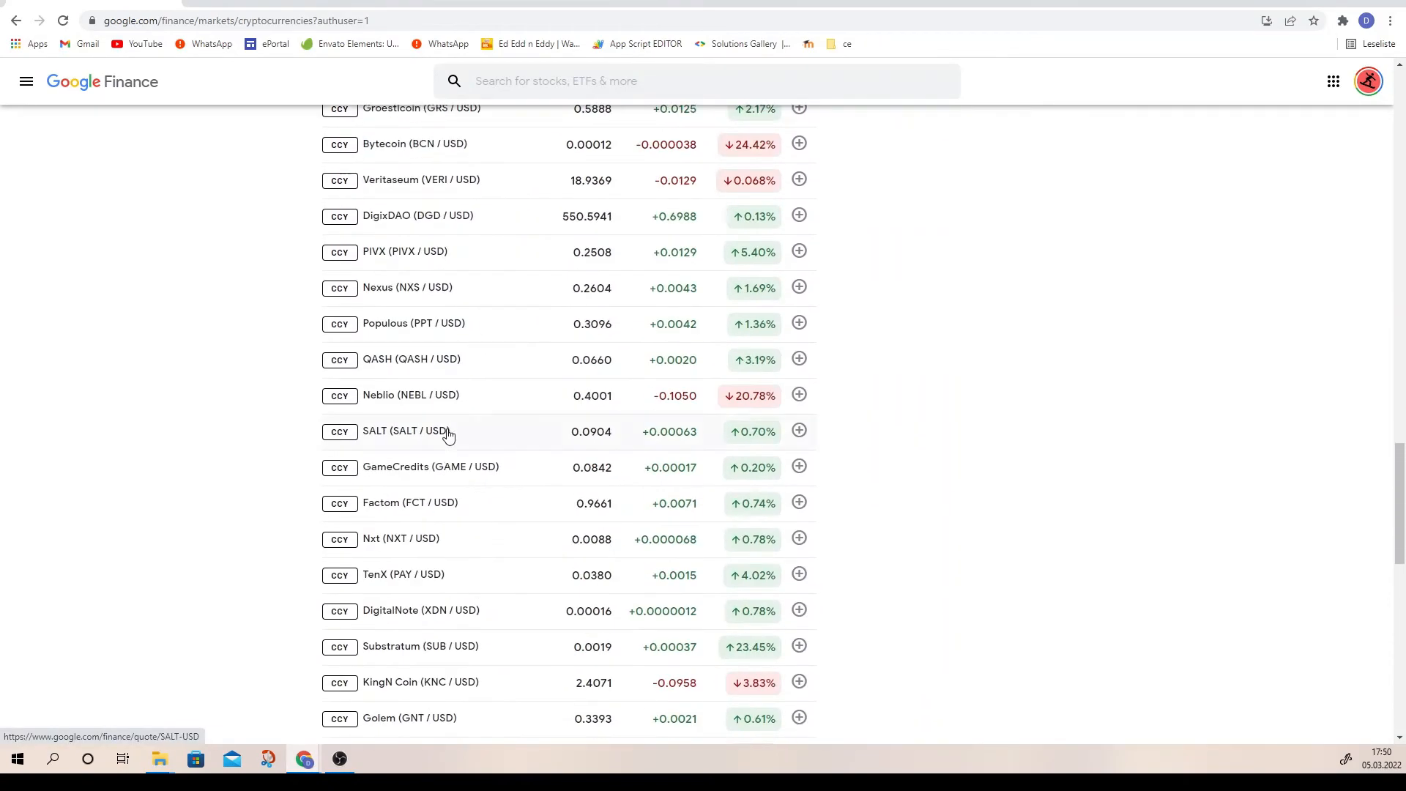
pyautogui.scroll(7, 447, 439)
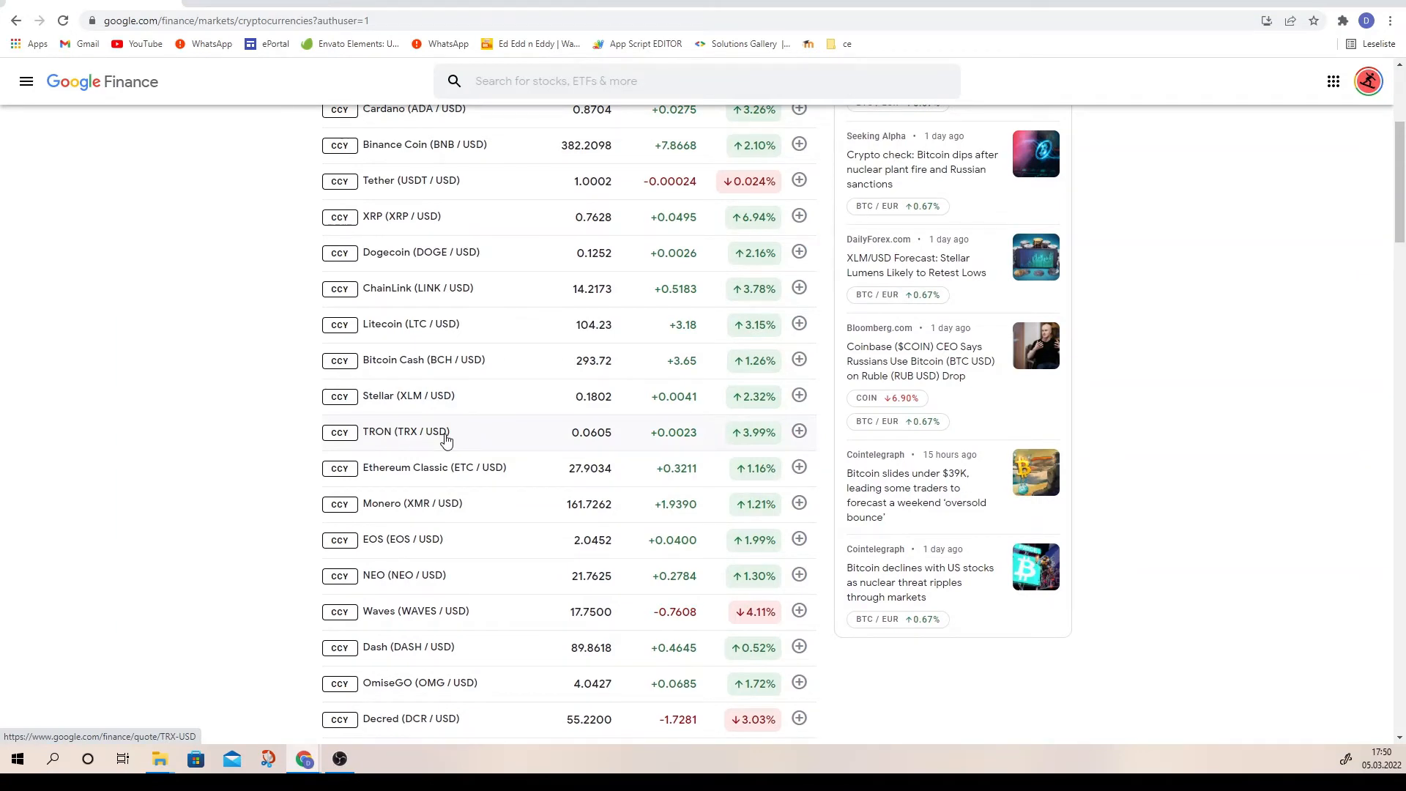
pyautogui.scroll(1, 446, 438)
pyautogui.scroll(3, 443, 441)
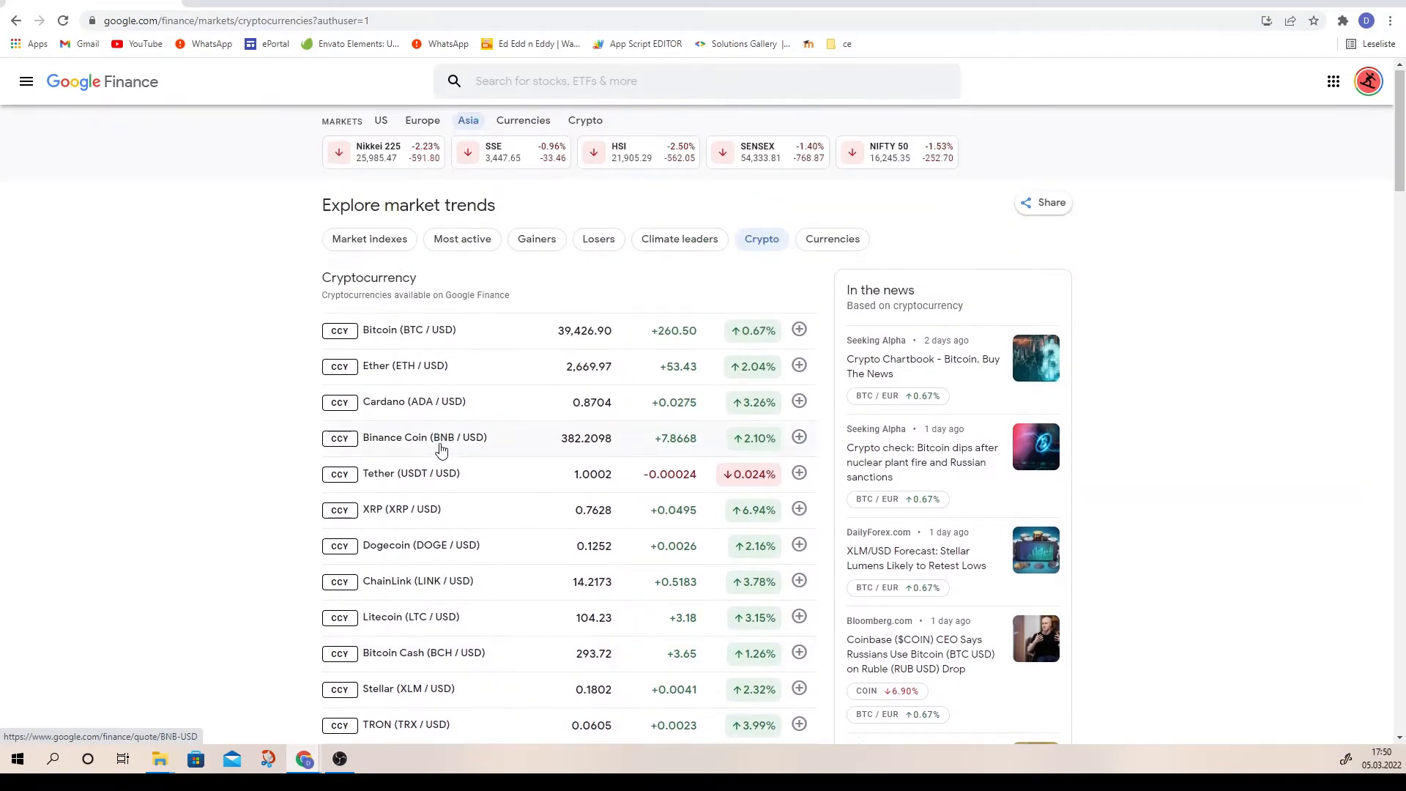
pyautogui.scroll(-9, 477, 436)
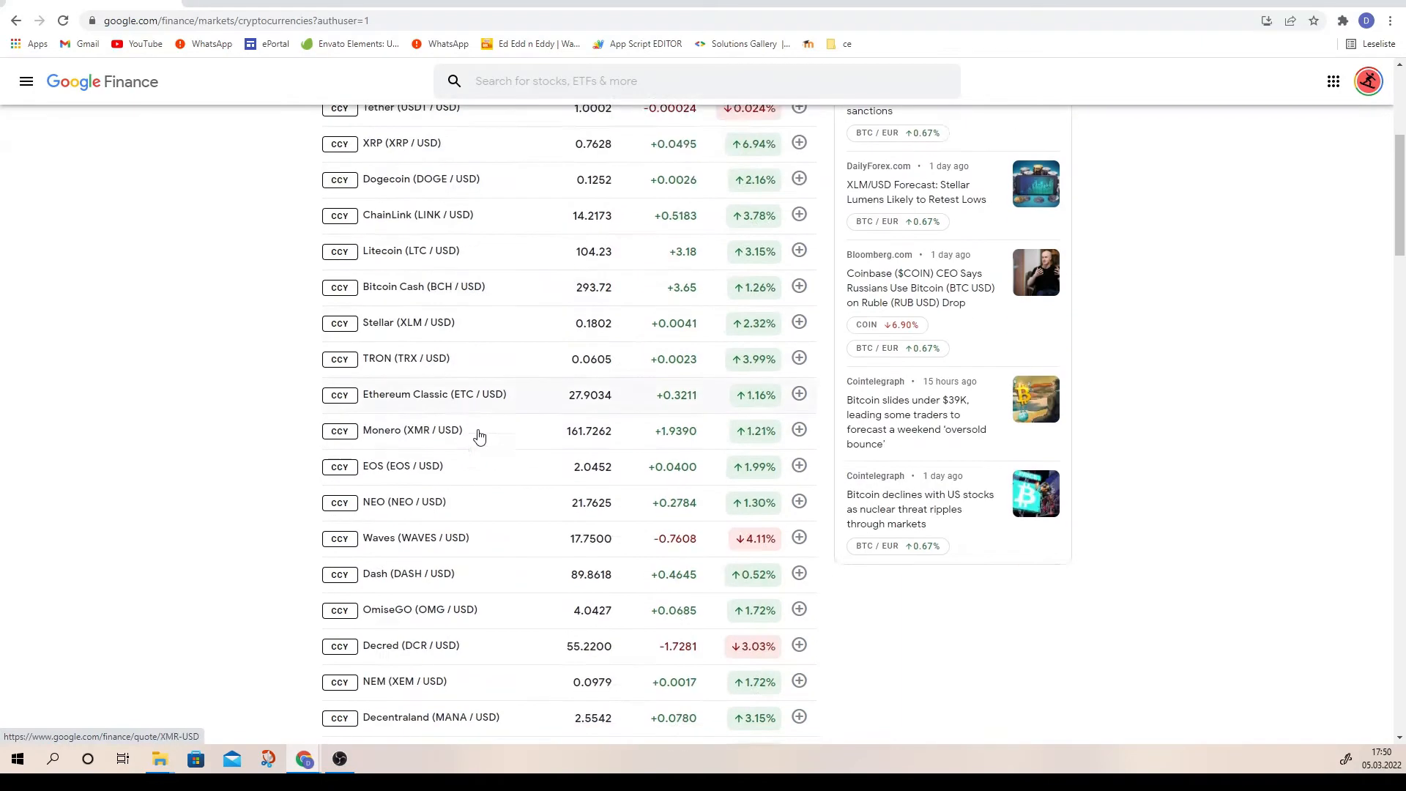
pyautogui.scroll(-7, 492, 450)
pyautogui.scroll(-9, 487, 450)
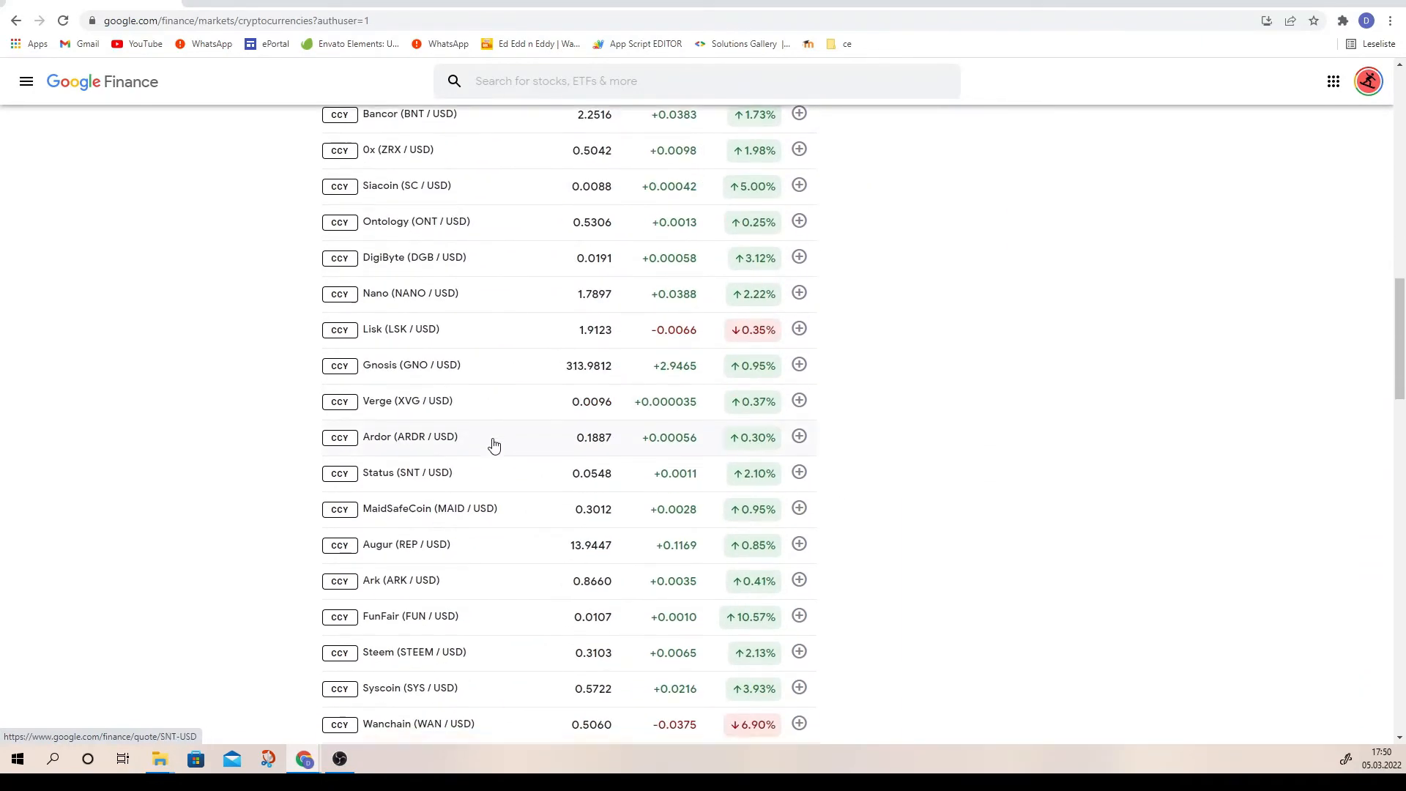
pyautogui.scroll(-8, 488, 445)
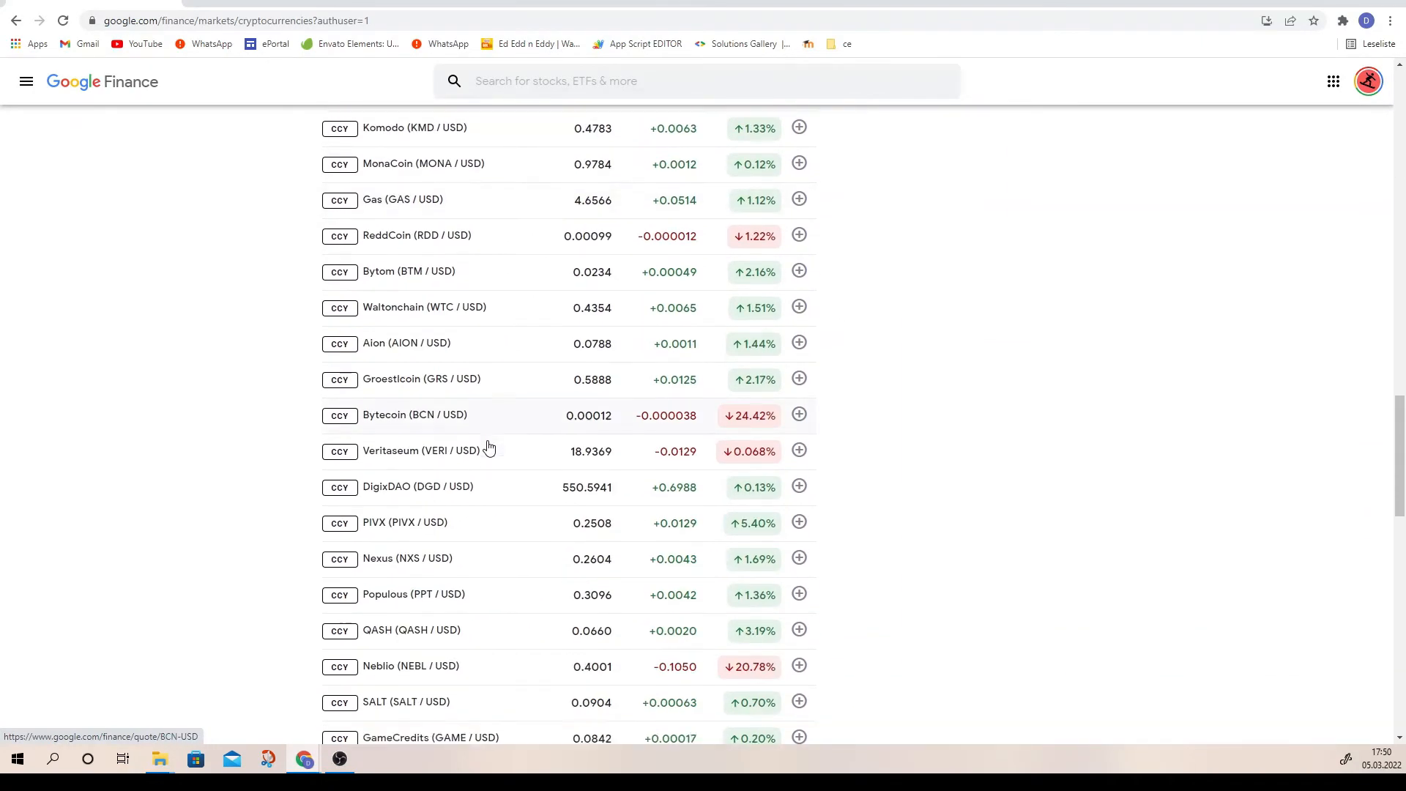
pyautogui.scroll(-3, 487, 452)
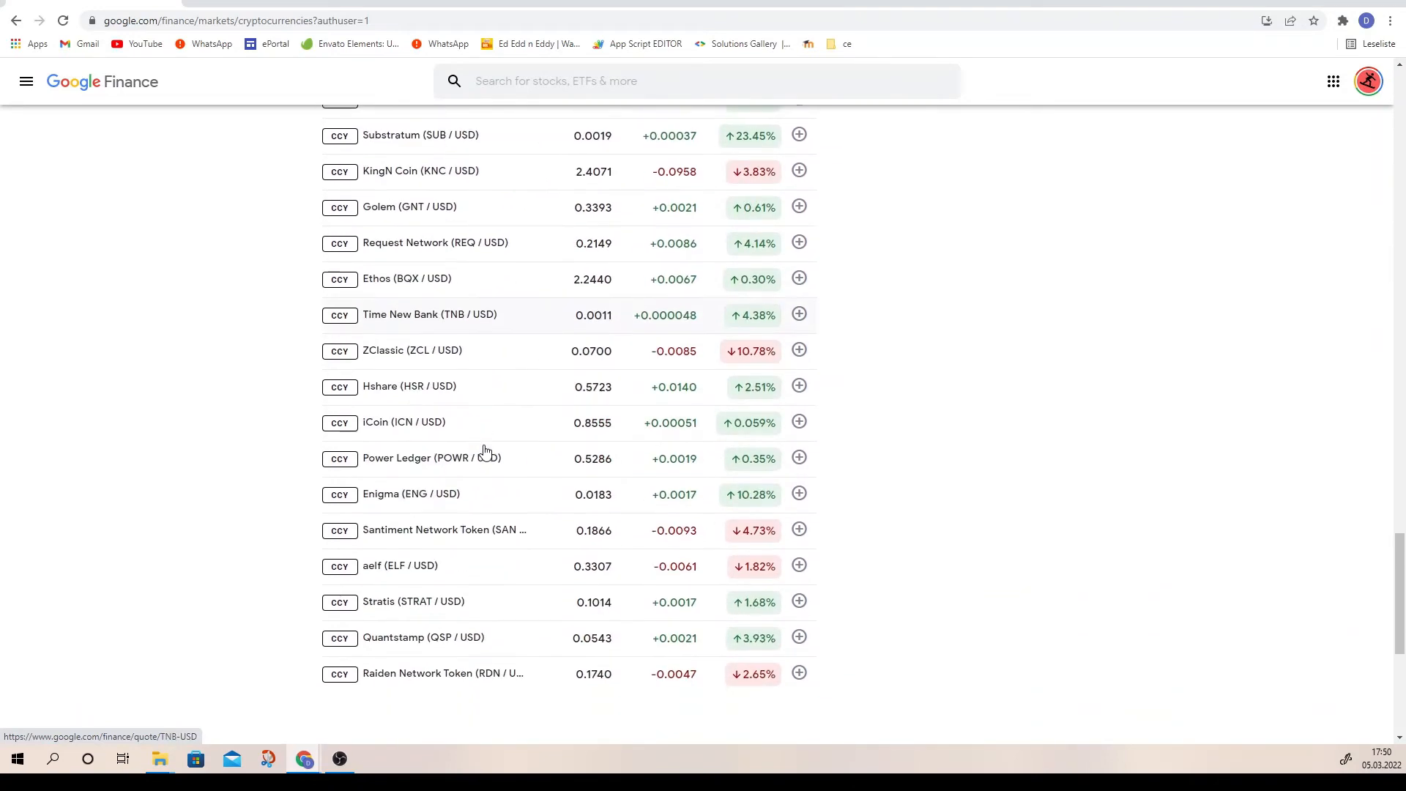
# Check the end of the cryptocurrency list and go back up through its entries.
pyautogui.scroll(-2, 557, 415)
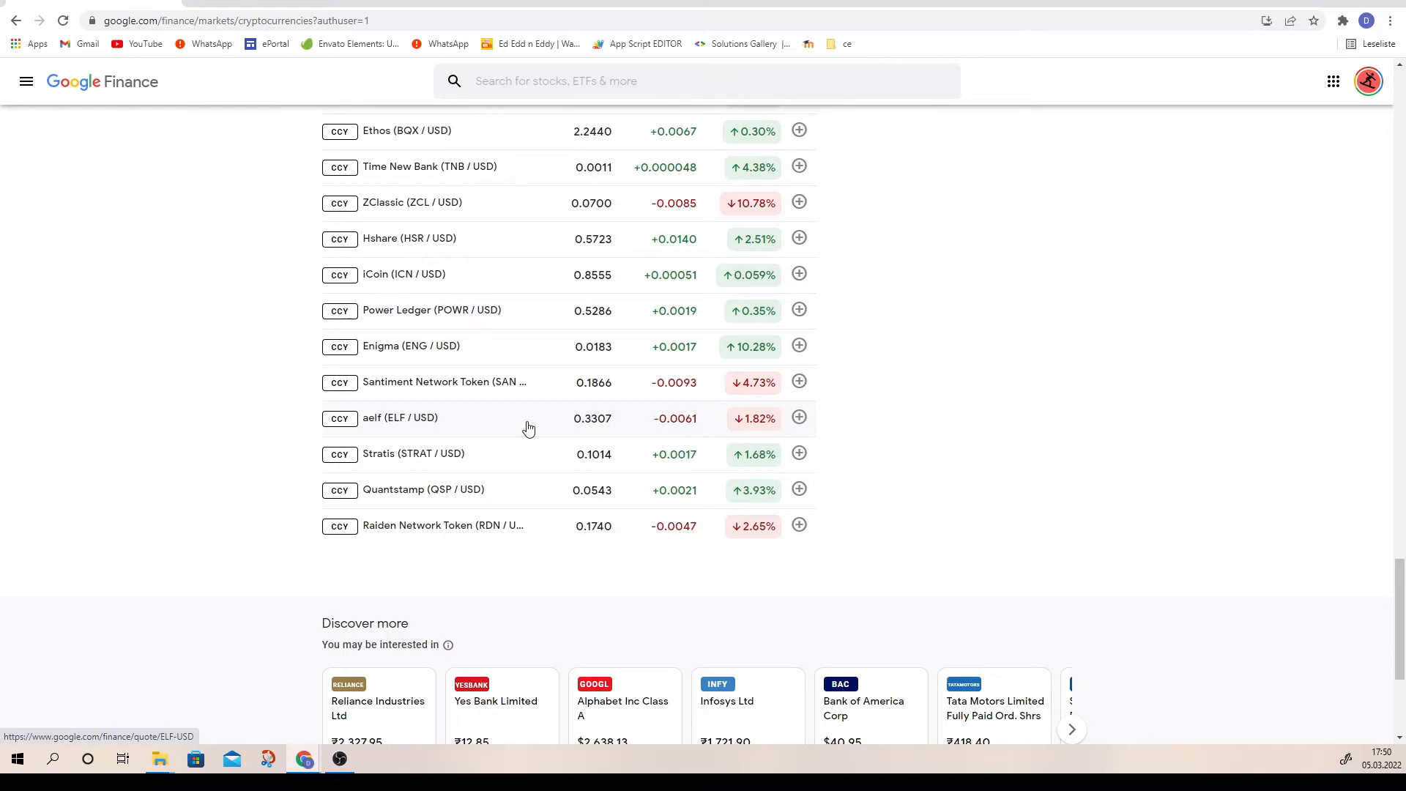
pyautogui.scroll(15, 529, 428)
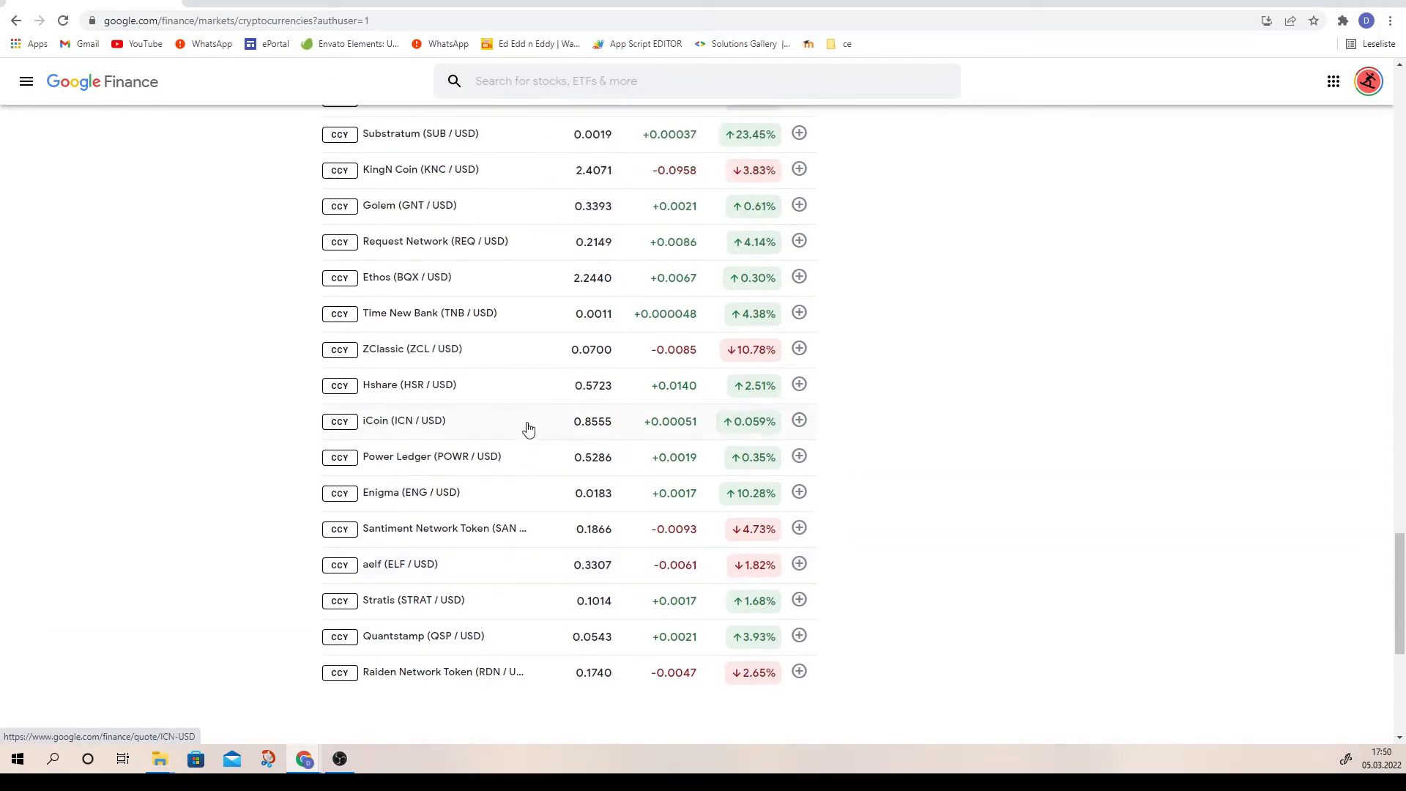
pyautogui.scroll(20, 565, 414)
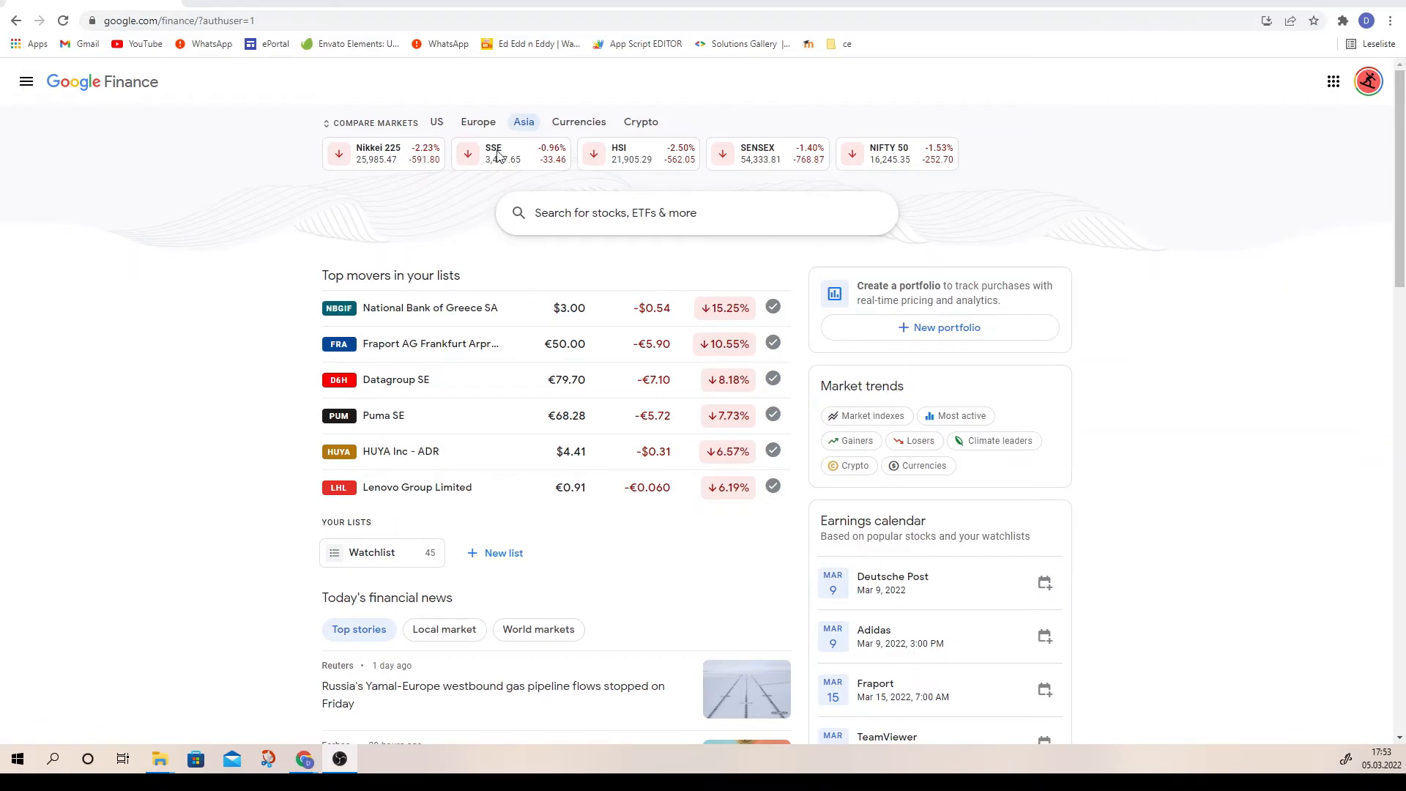
# Open the Market trends page from the home page and look through the market indexes for the Americas, Europe, Middle East and Africa, and Asia Pacific.
pyautogui.click(19, 87)
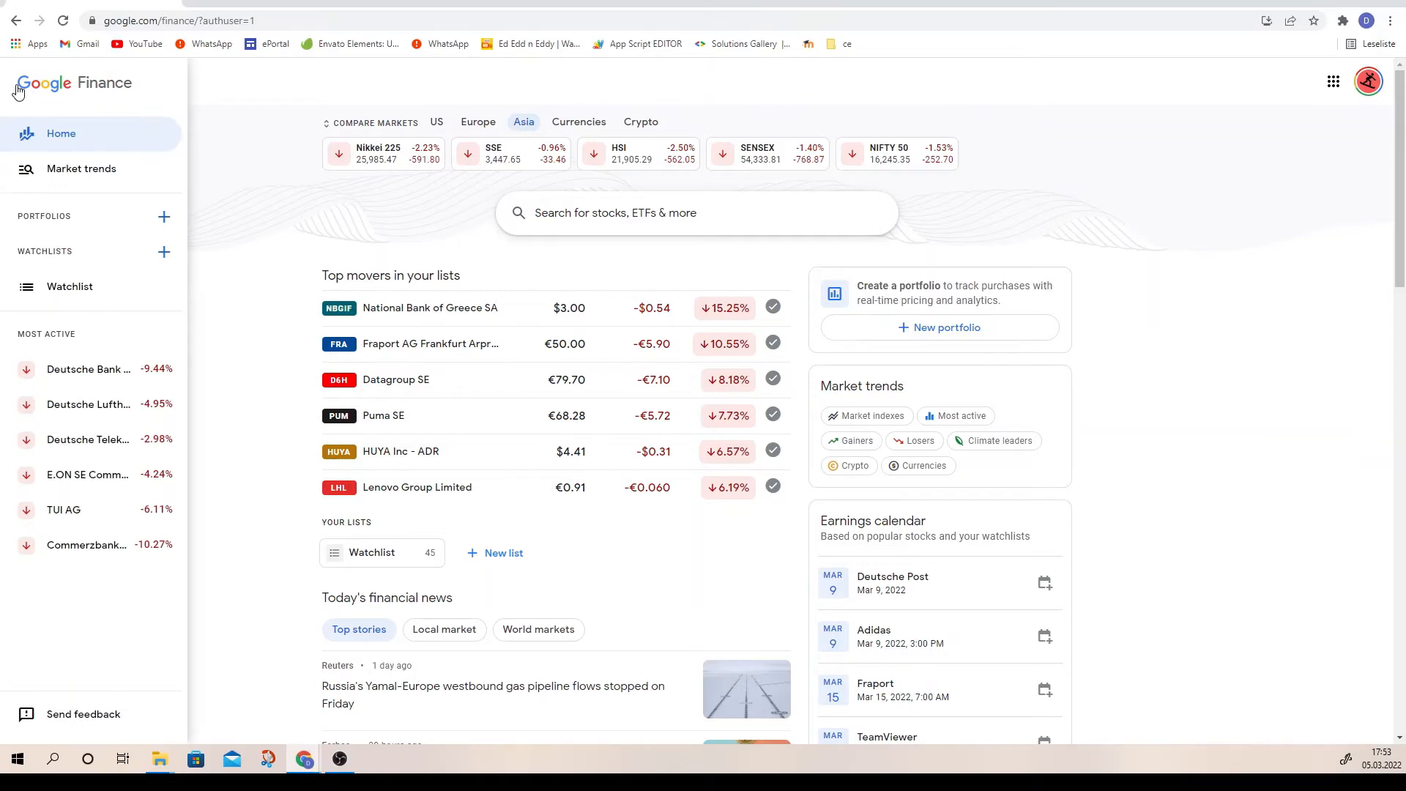
pyautogui.click(52, 166)
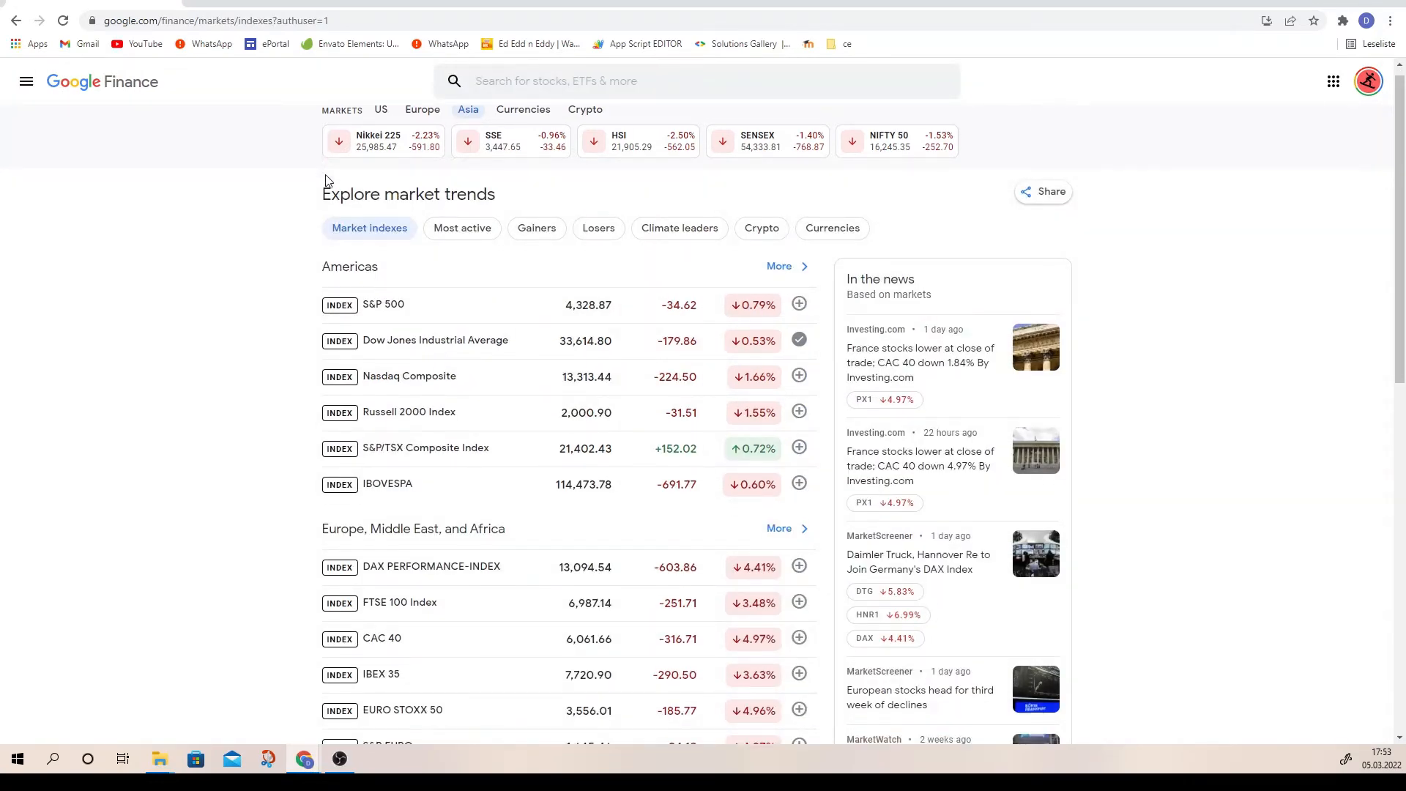
pyautogui.scroll(-2, 326, 180)
pyautogui.scroll(1, 308, 181)
pyautogui.scroll(-5, 323, 195)
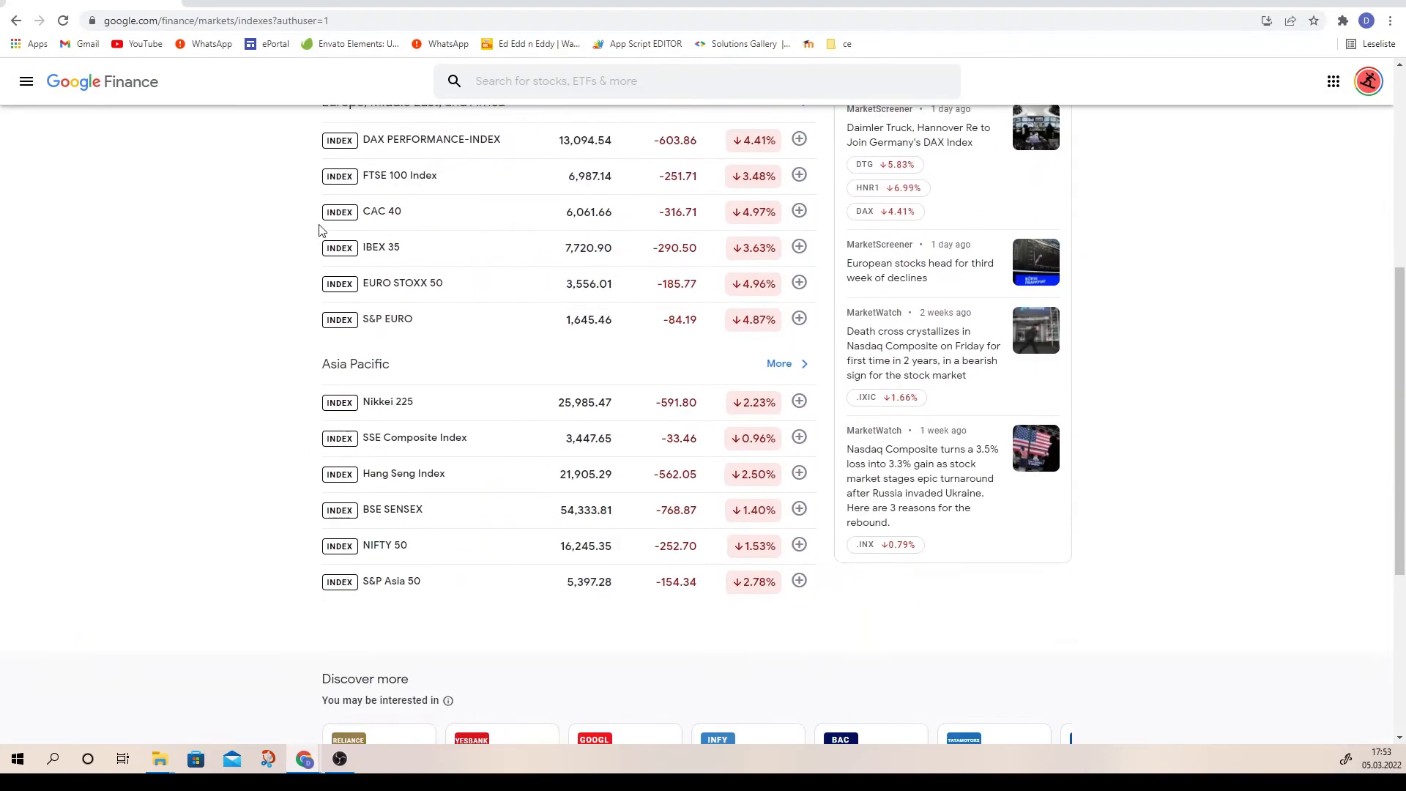
pyautogui.scroll(4, 320, 232)
pyautogui.scroll(-2, 336, 241)
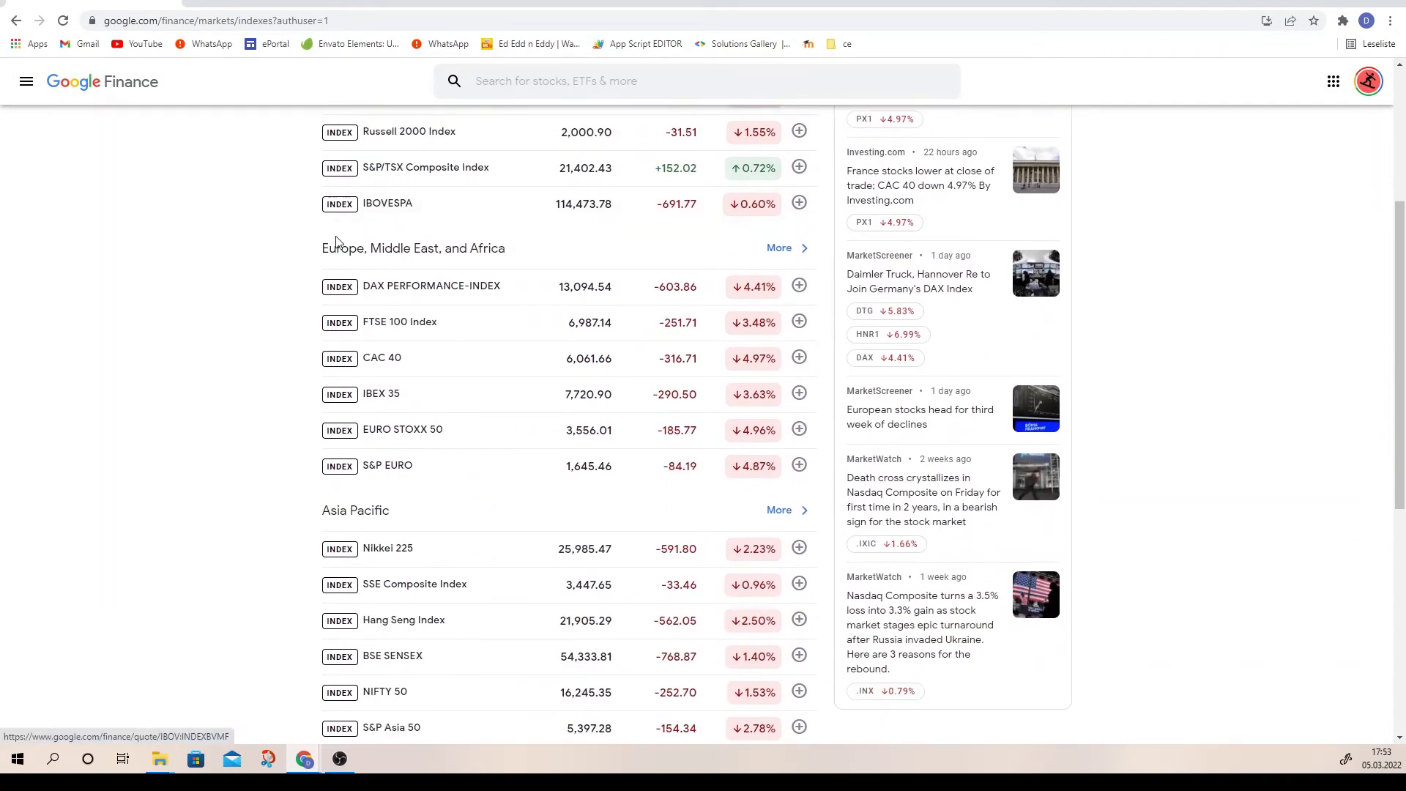
pyautogui.scroll(-3, 336, 256)
pyautogui.scroll(-2, 380, 306)
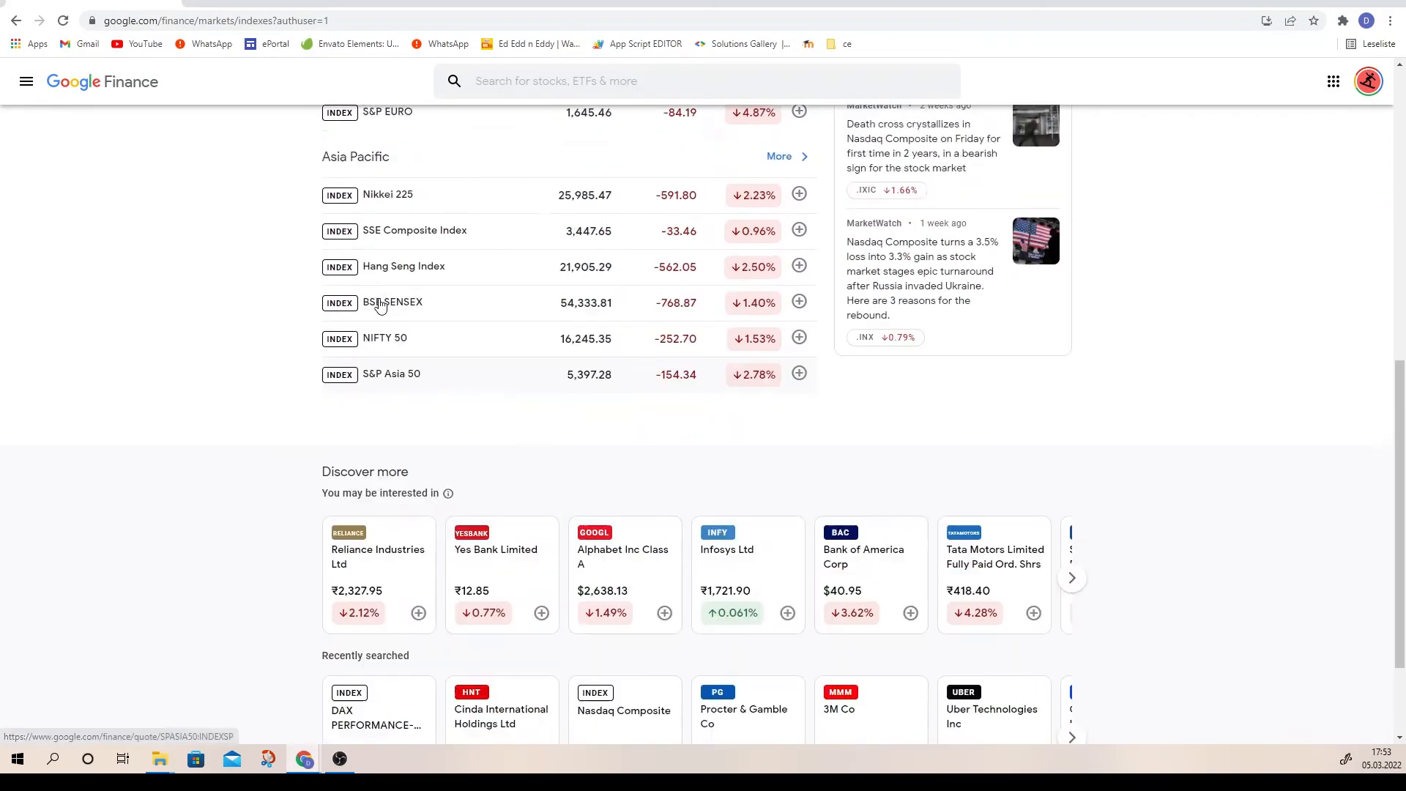
pyautogui.scroll(5, 380, 306)
# Create a new portfolio named "Cash Flow Sheets".
pyautogui.click(27, 81)
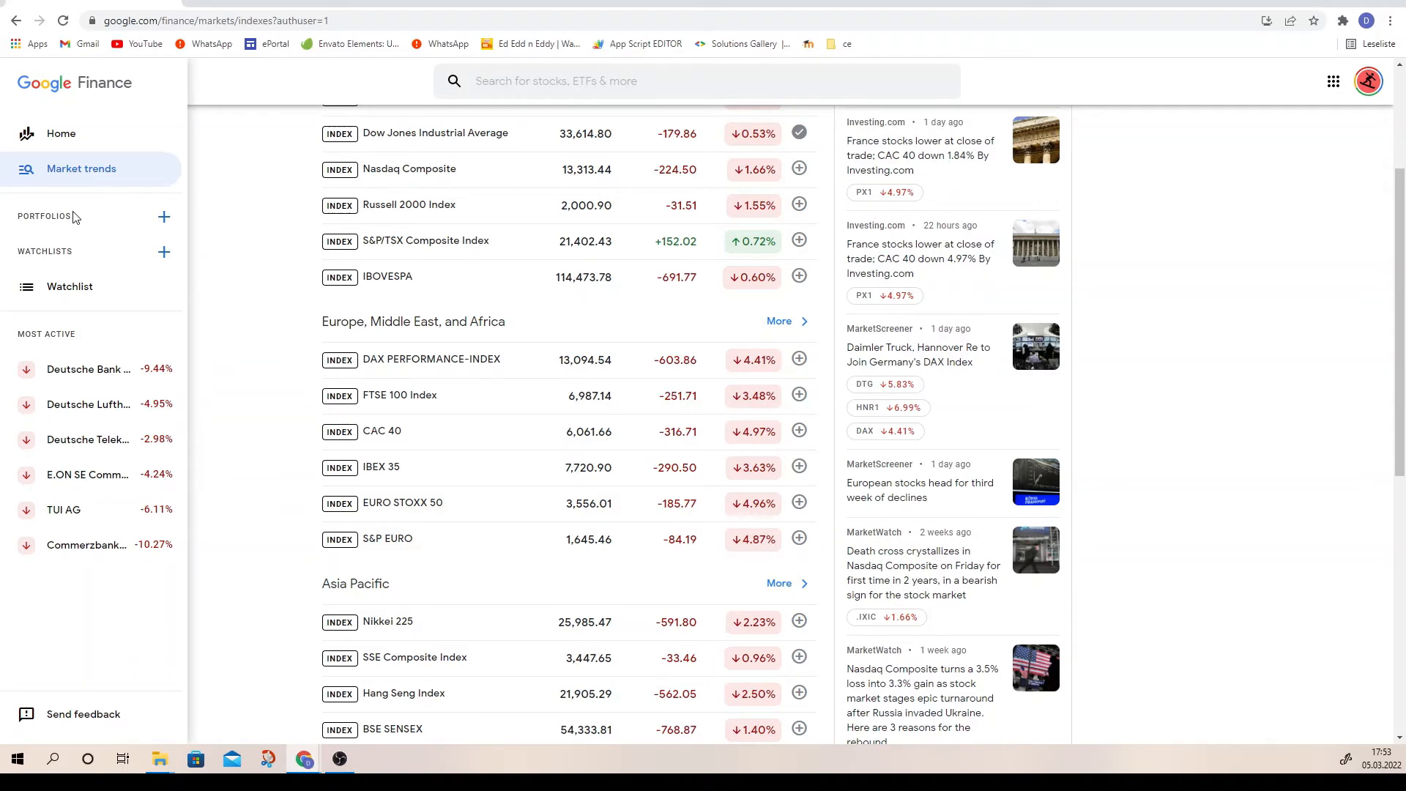
pyautogui.click(162, 218)
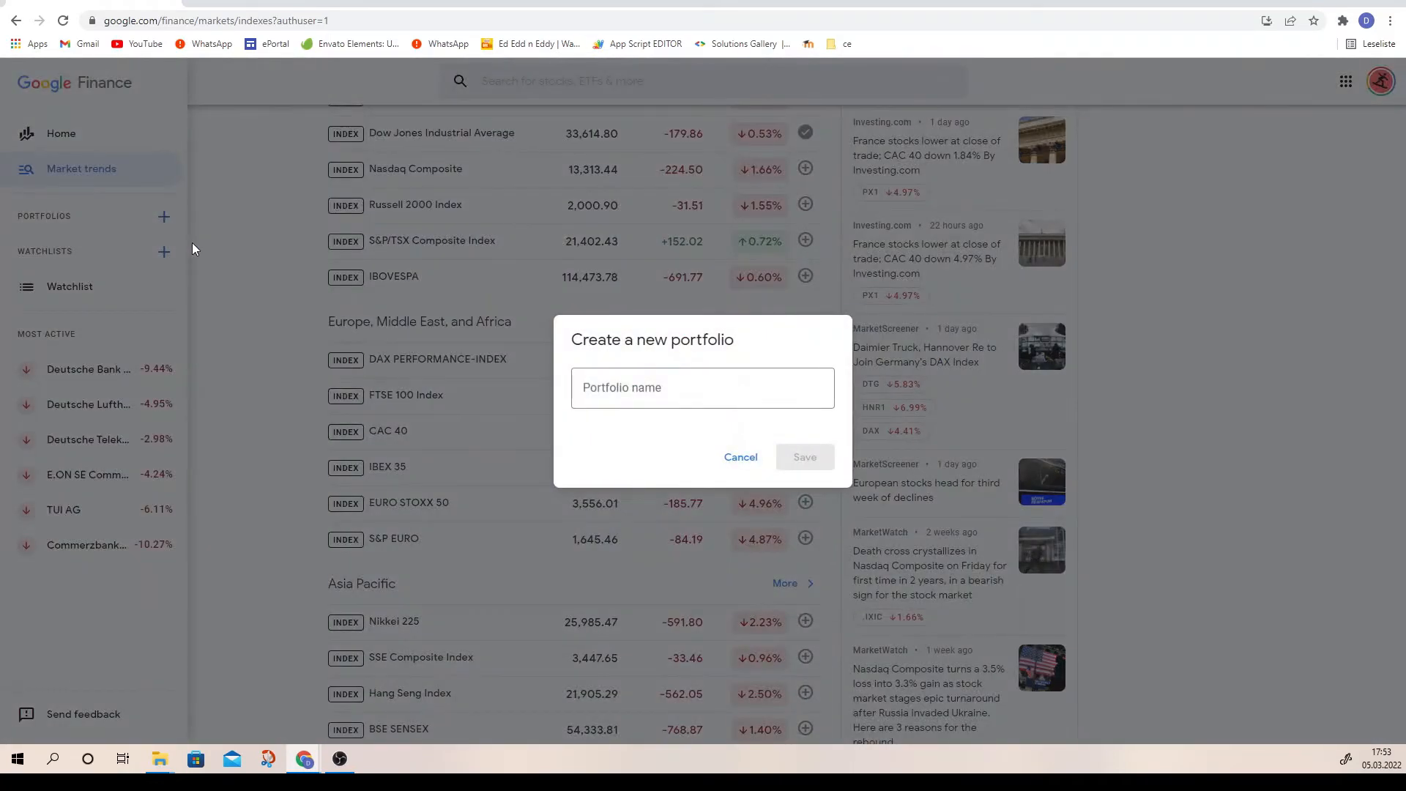
pyautogui.click(637, 391)
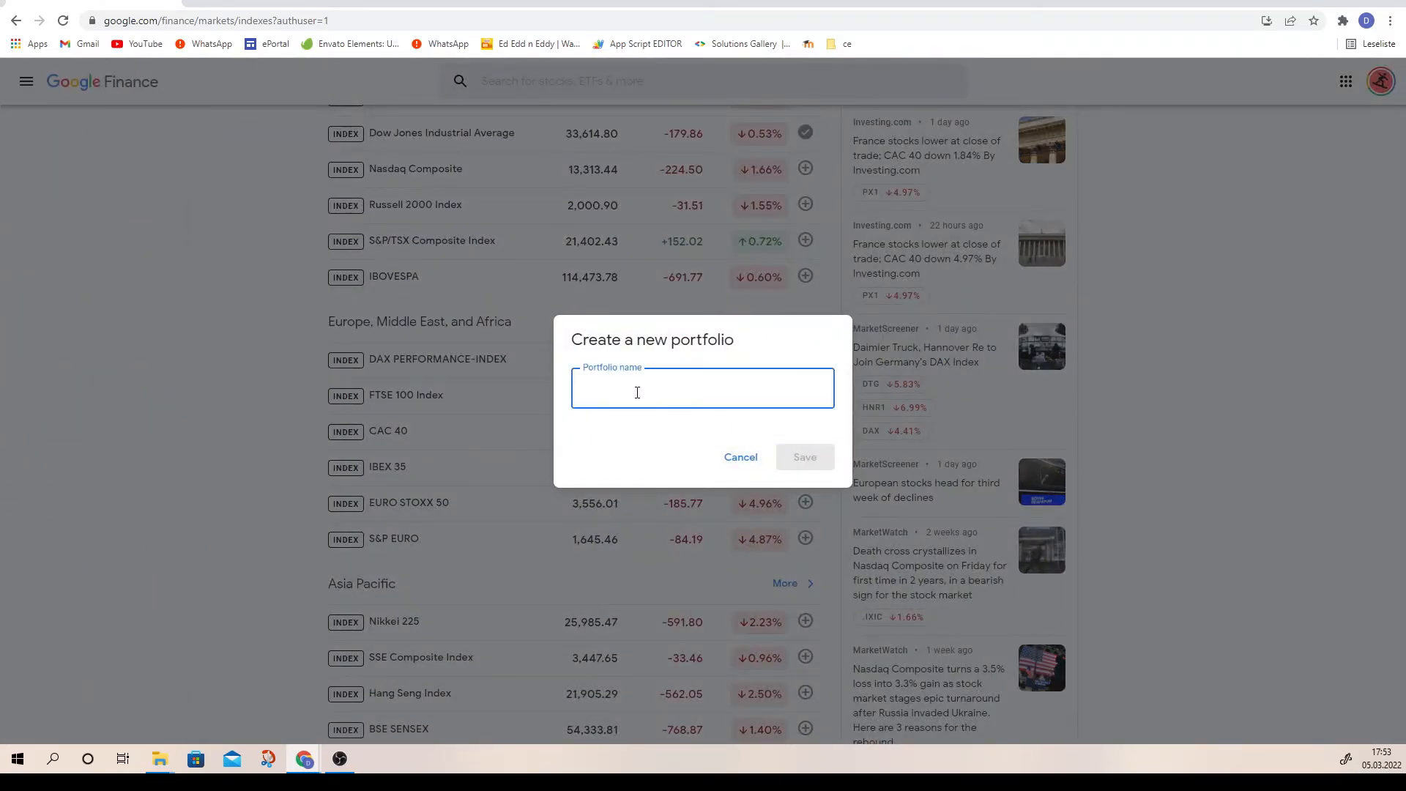
pyautogui.write('C')
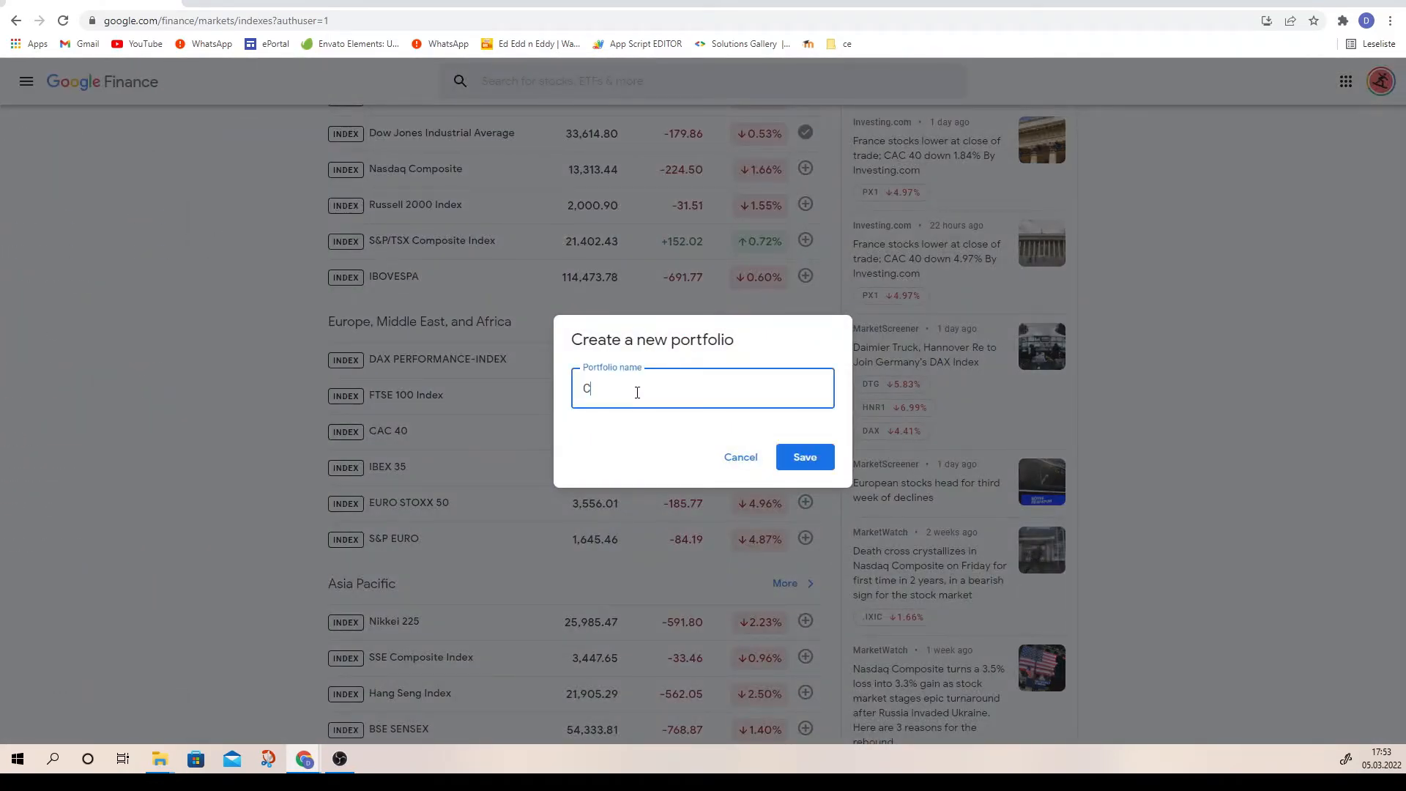
pyautogui.write('hann')
pyautogui.press('BackSpace')
pyautogui.press('BackSpace')
pyautogui.press('BackSpace')
pyautogui.press('BackSpace')
pyautogui.write('ash Flow Sheet')
pyautogui.click(805, 457)
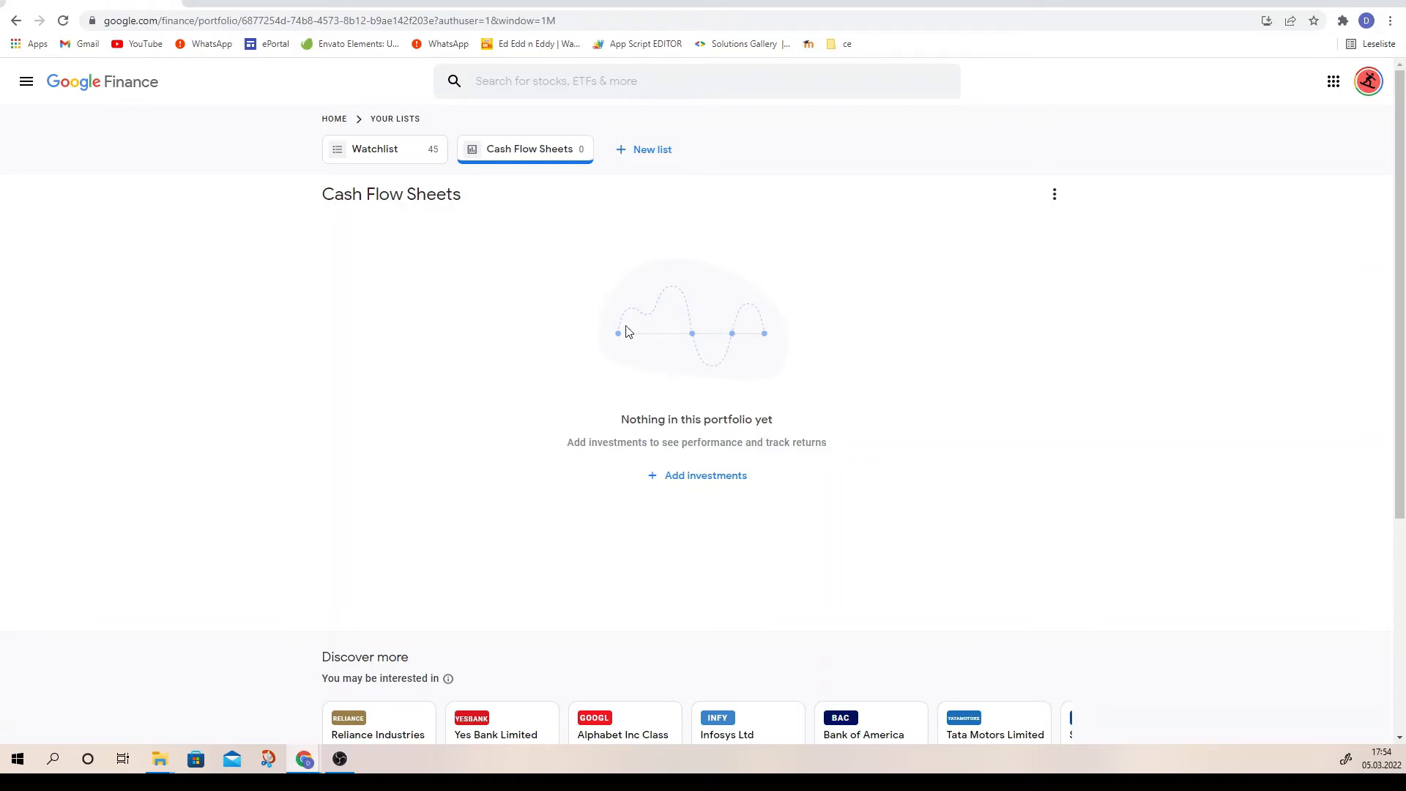
# View the Watchlist, return to the Cash Flow Sheets portfolio and review its available options without changing any.
pyautogui.tripleClick(725, 420)
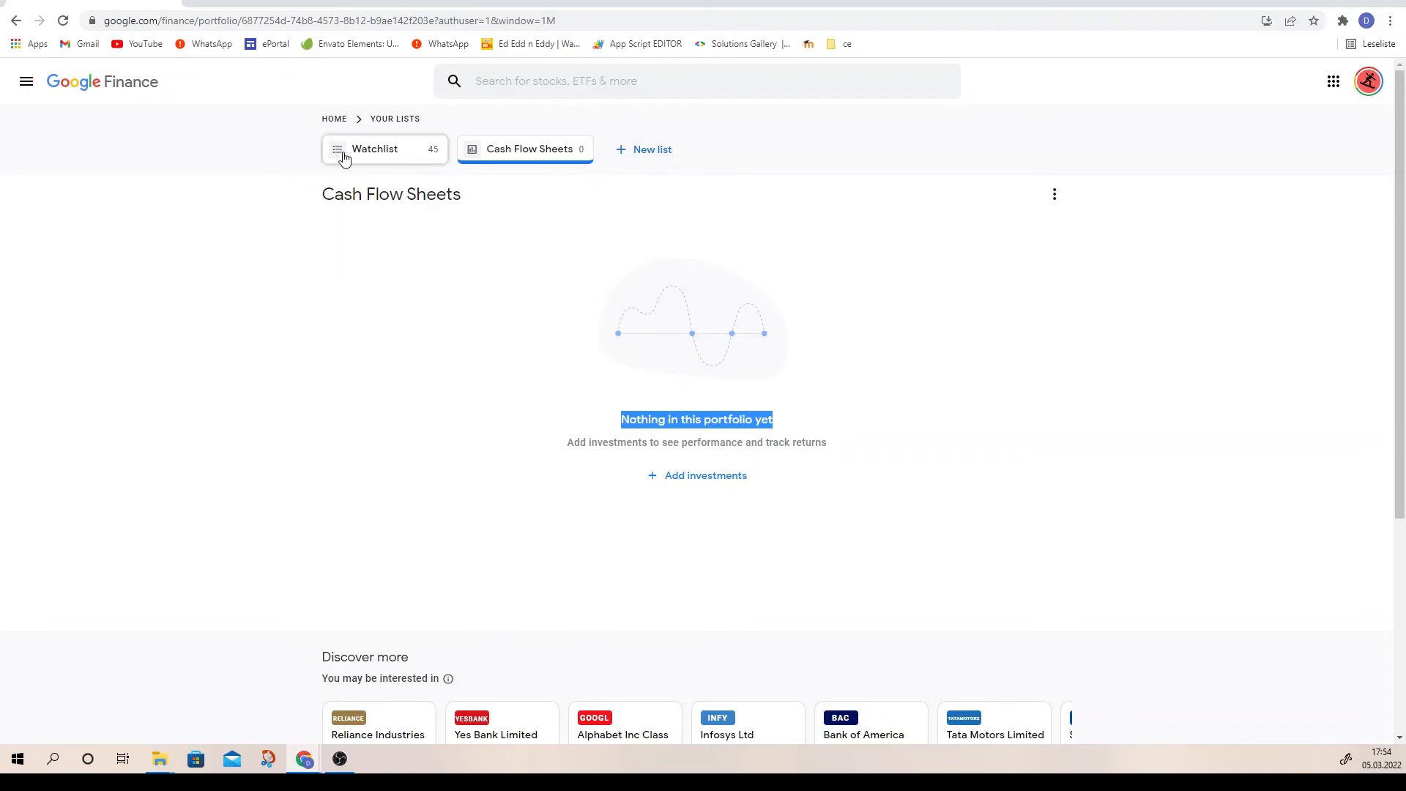
pyautogui.click(366, 154)
pyautogui.click(496, 152)
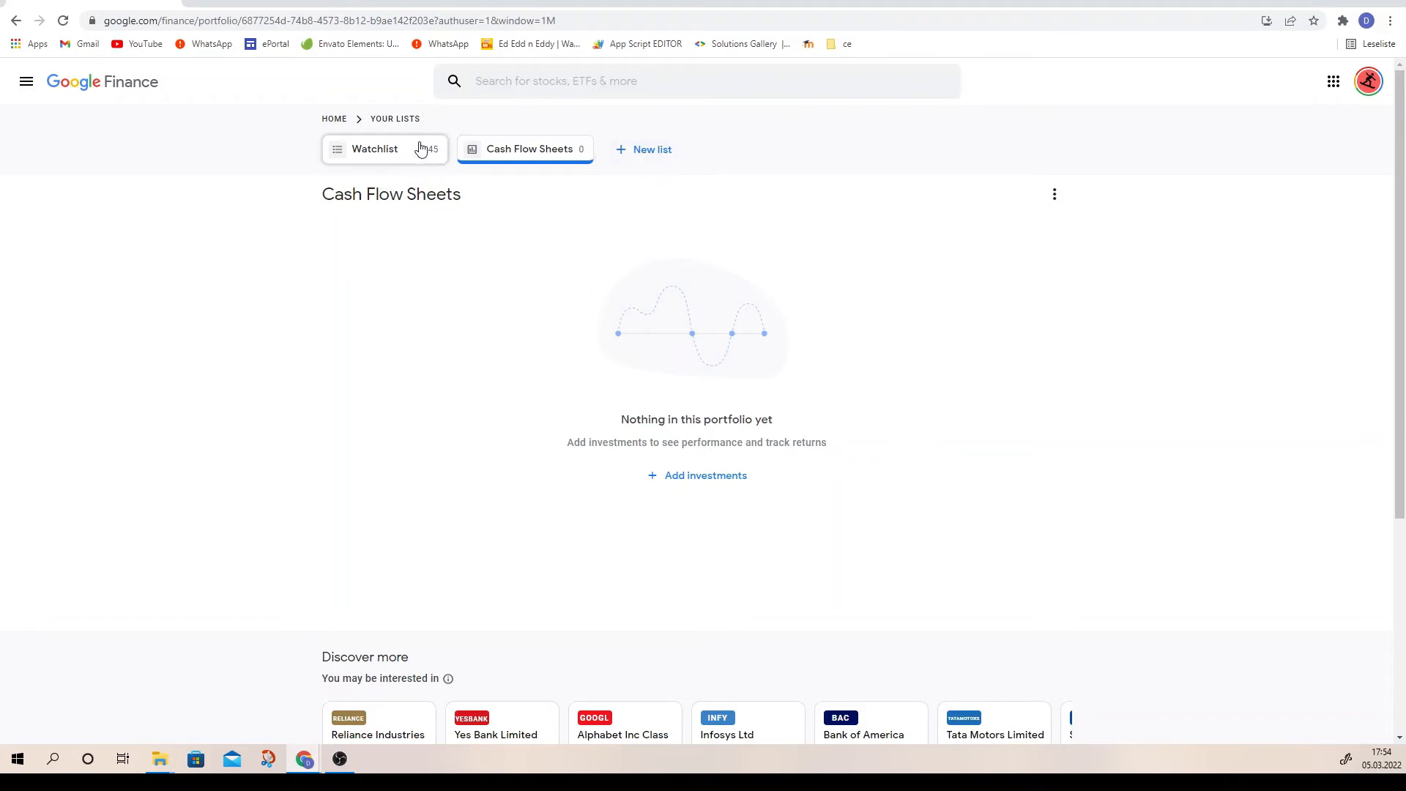
pyautogui.click(1056, 195)
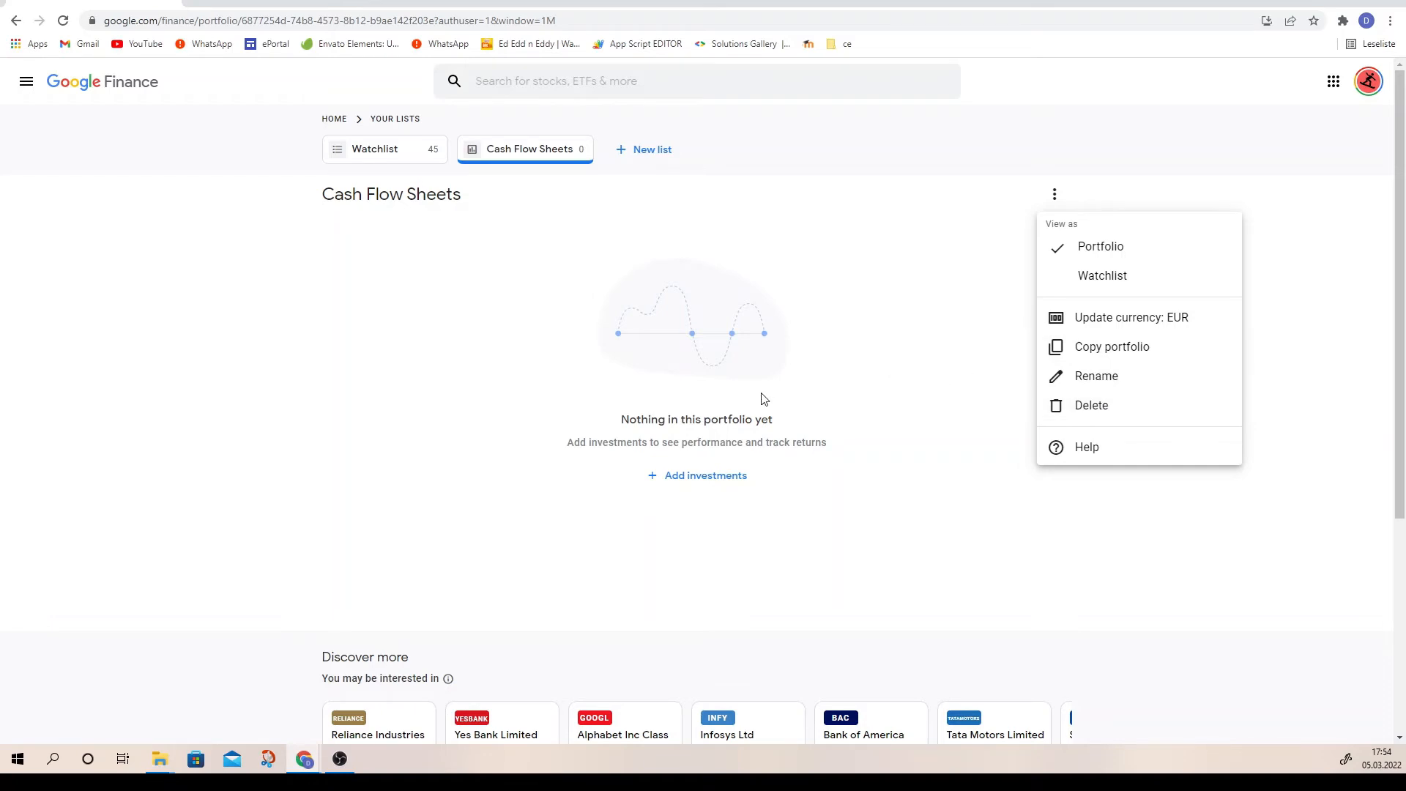
pyautogui.click(831, 474)
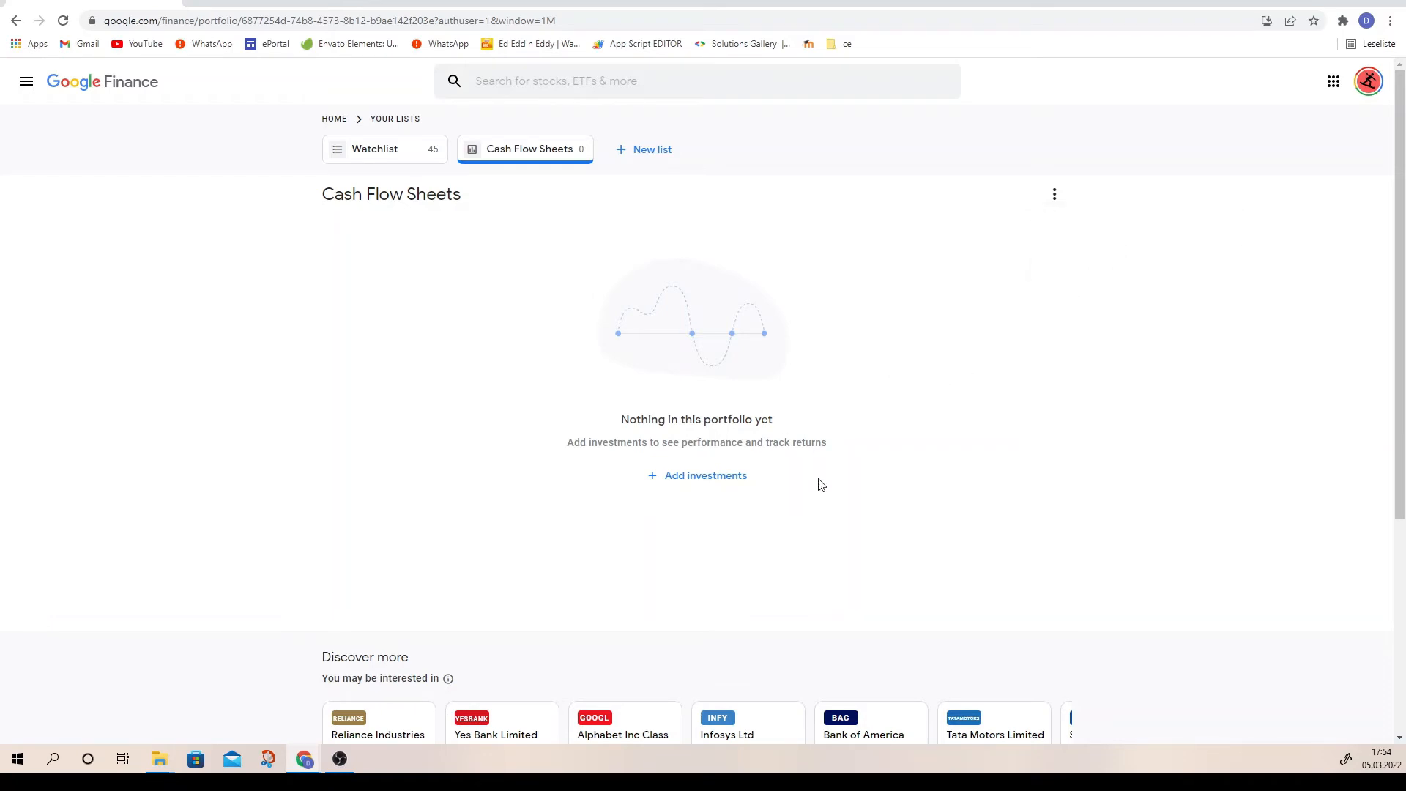
# Add Meta Platforms Inc (FB, NASDAQ) to the portfolio with quantity 1 and purchase date 12/5/21, saving it to continue with another investment.
pyautogui.click(730, 476)
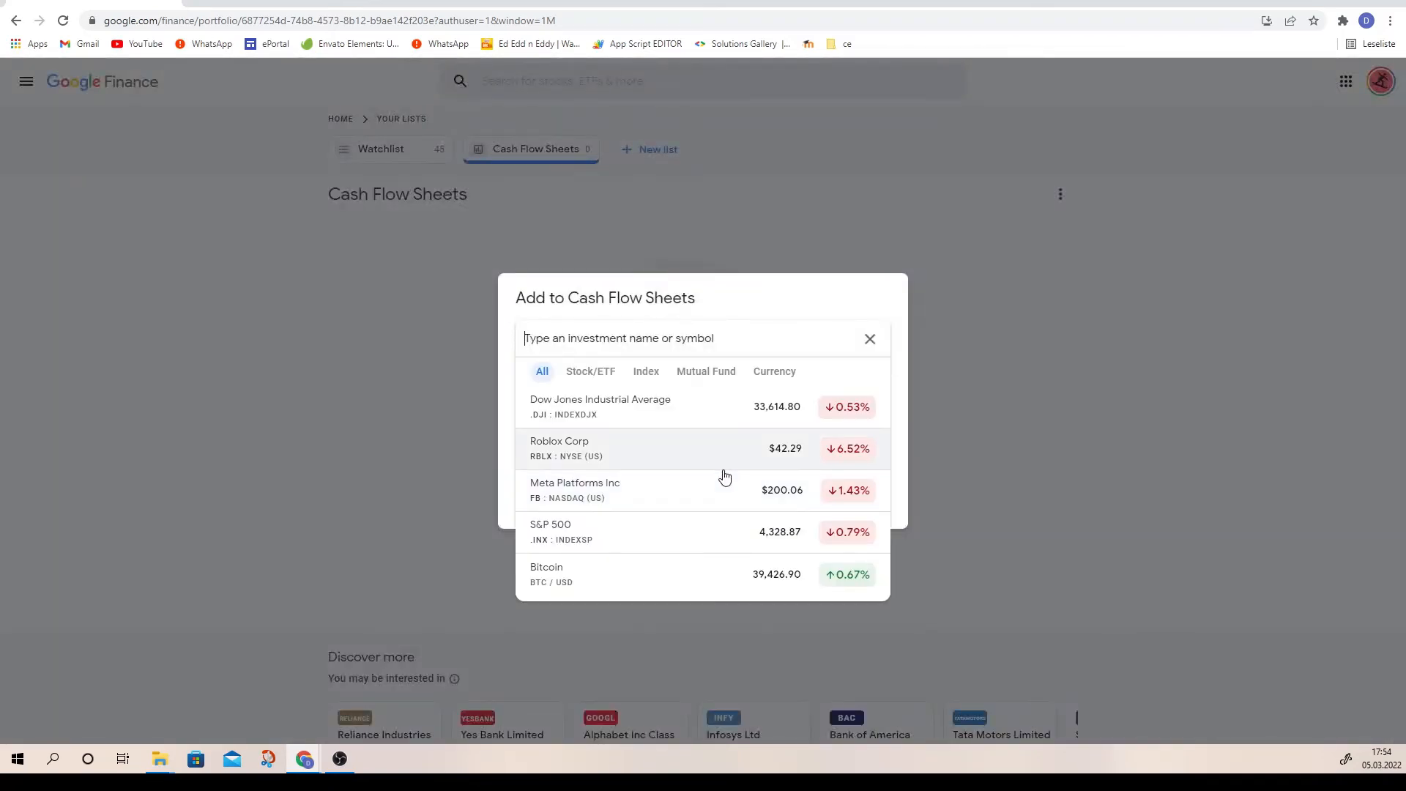
pyautogui.write('faceb')
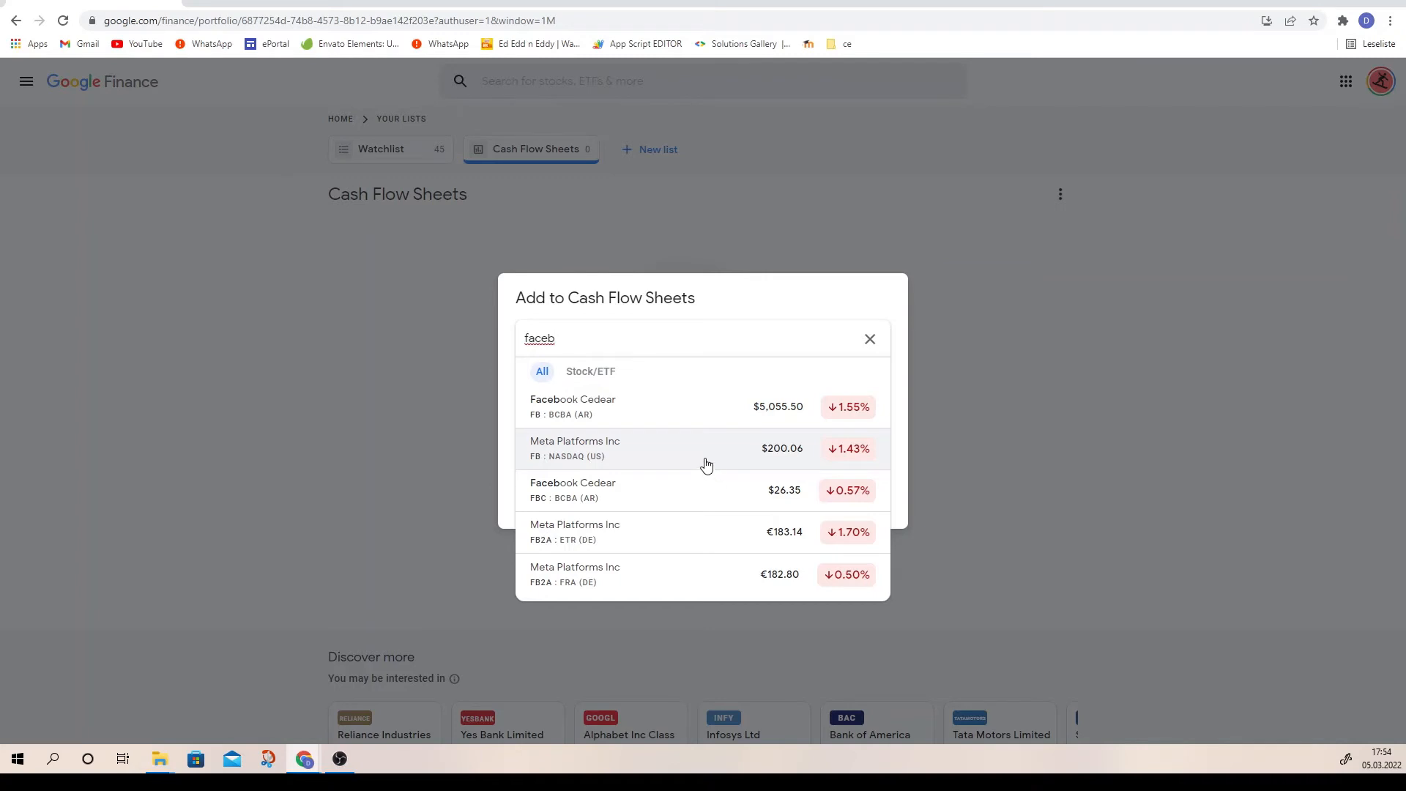
pyautogui.click(706, 461)
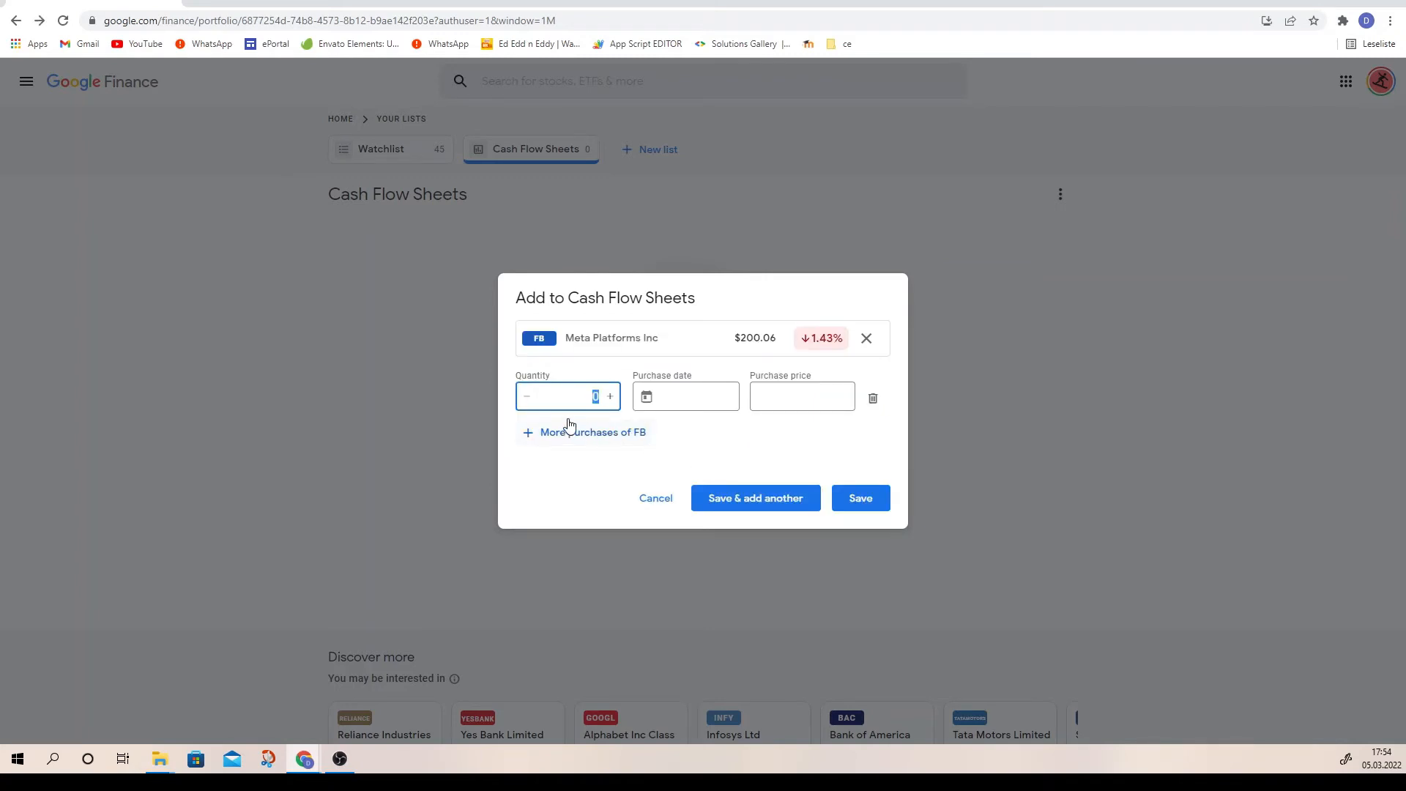
pyautogui.click(610, 396)
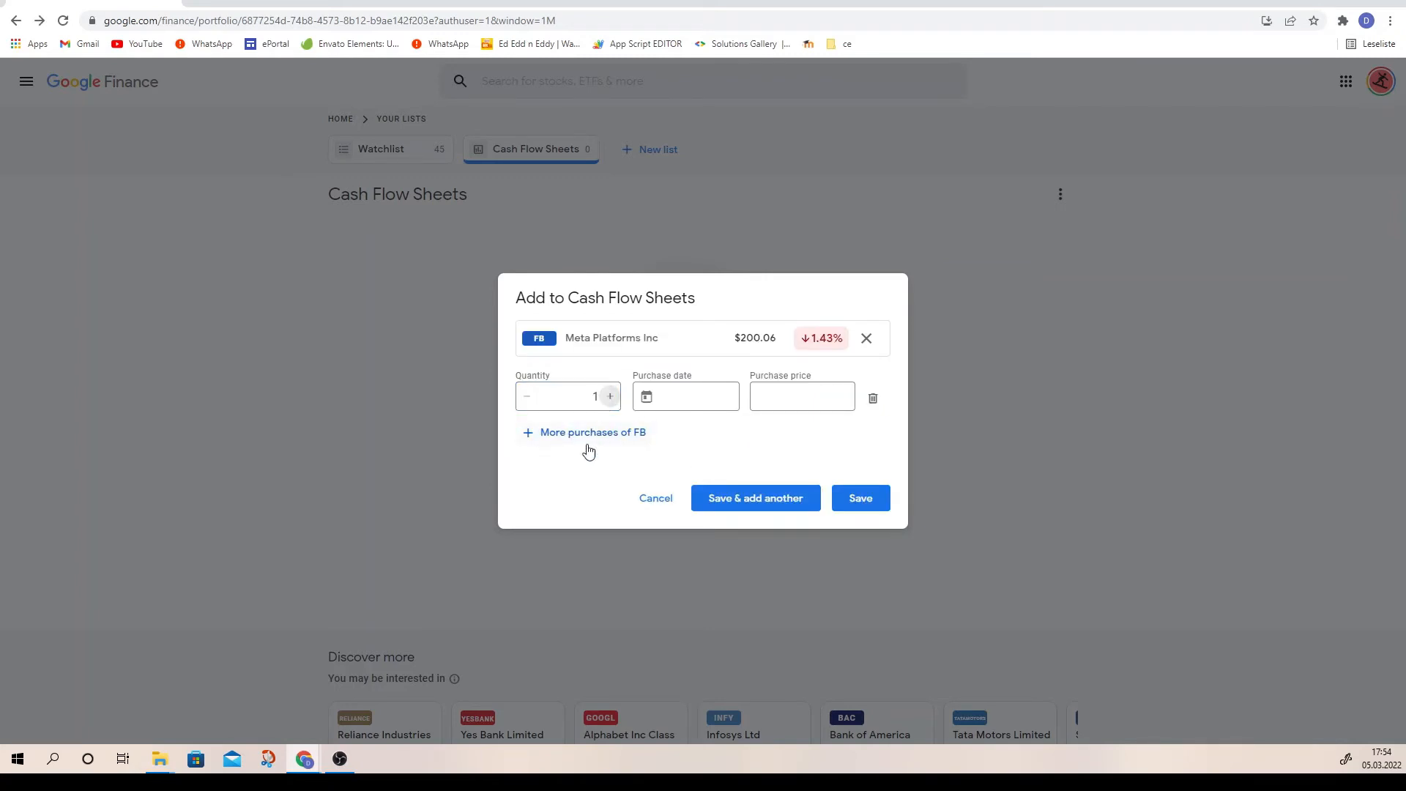
pyautogui.click(658, 407)
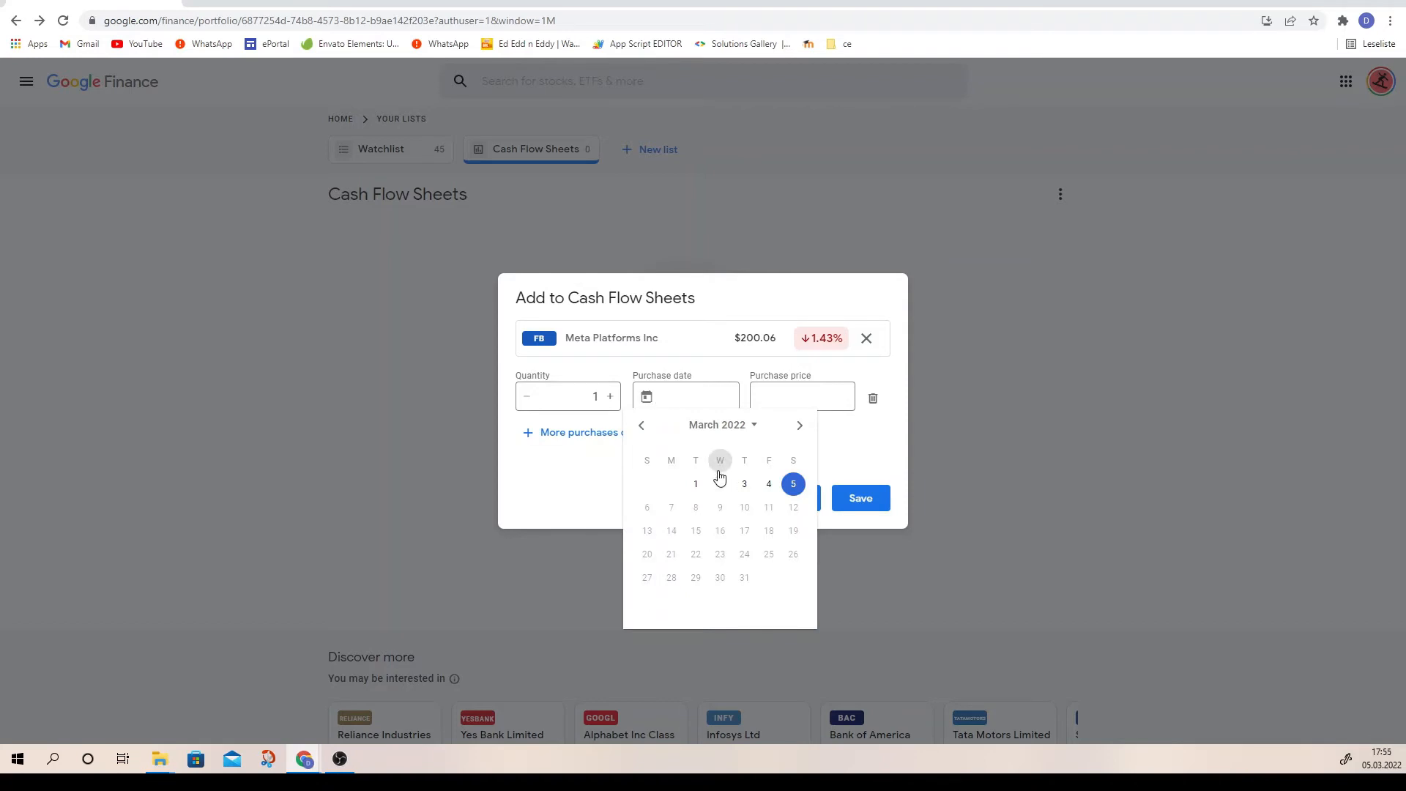
pyautogui.click(641, 427)
pyautogui.click(641, 427)
pyautogui.click(641, 427)
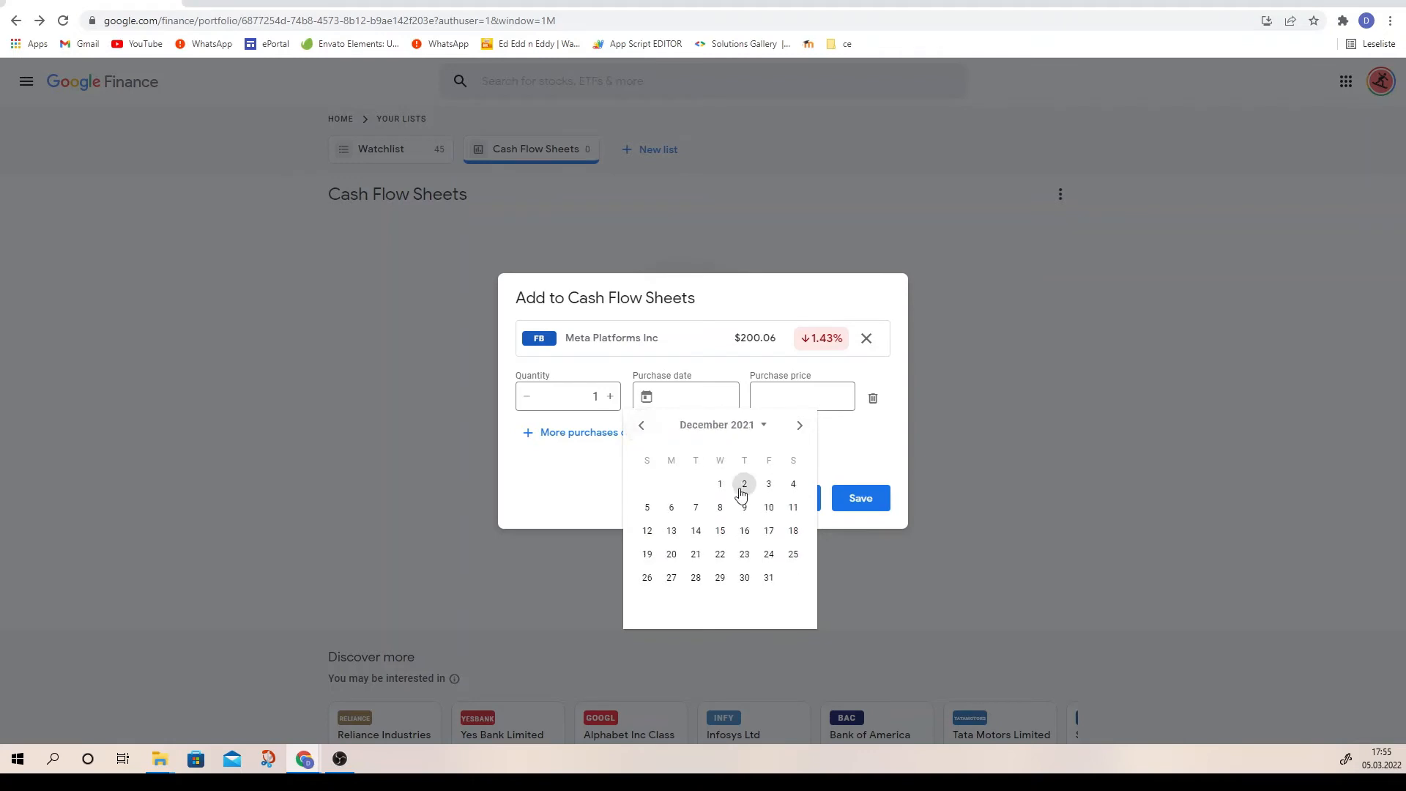
pyautogui.click(656, 510)
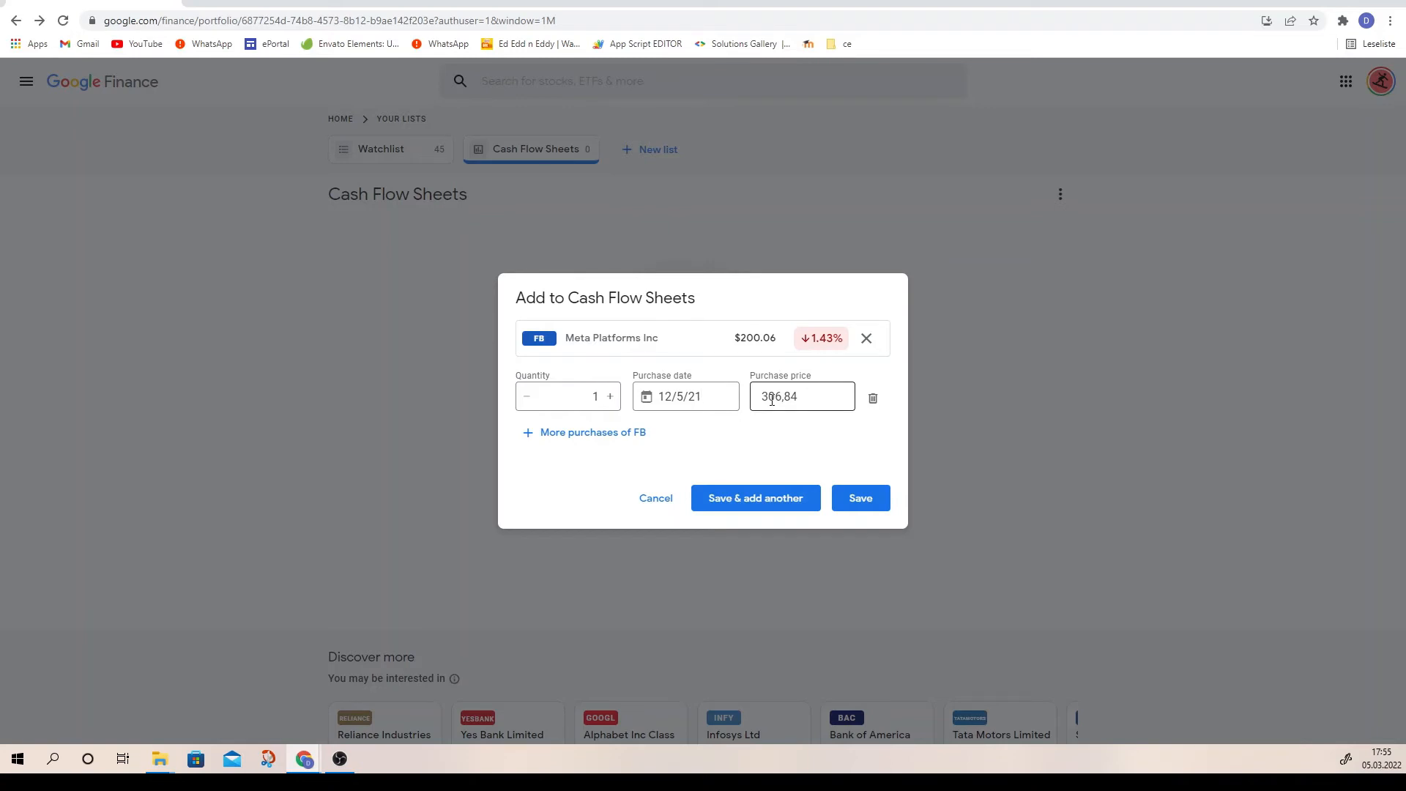
pyautogui.click(771, 506)
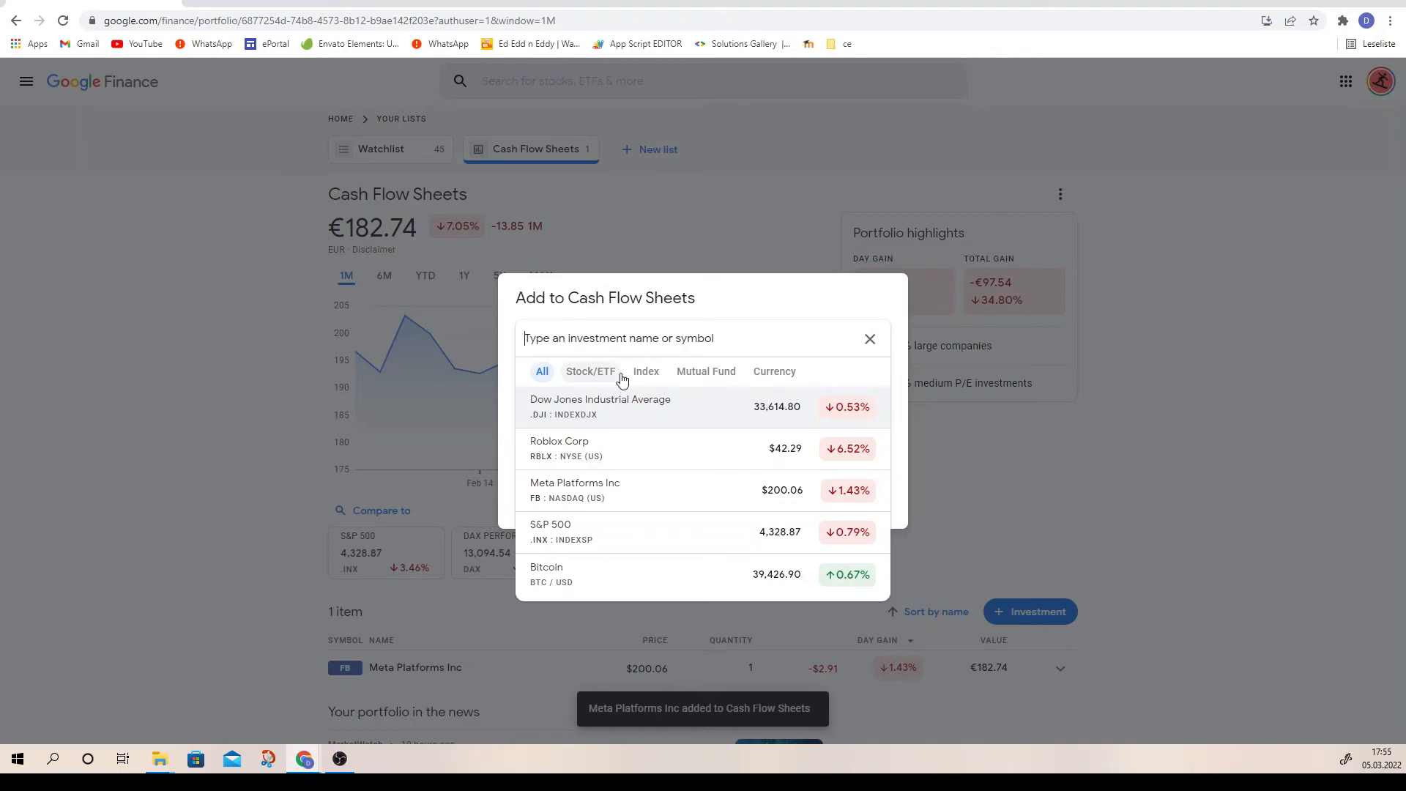
# Select Tesla Inc (TSLA, NASDAQ) as the next investment, with quantity 1 and purchase date 3/1/22.
pyautogui.write('tesal')
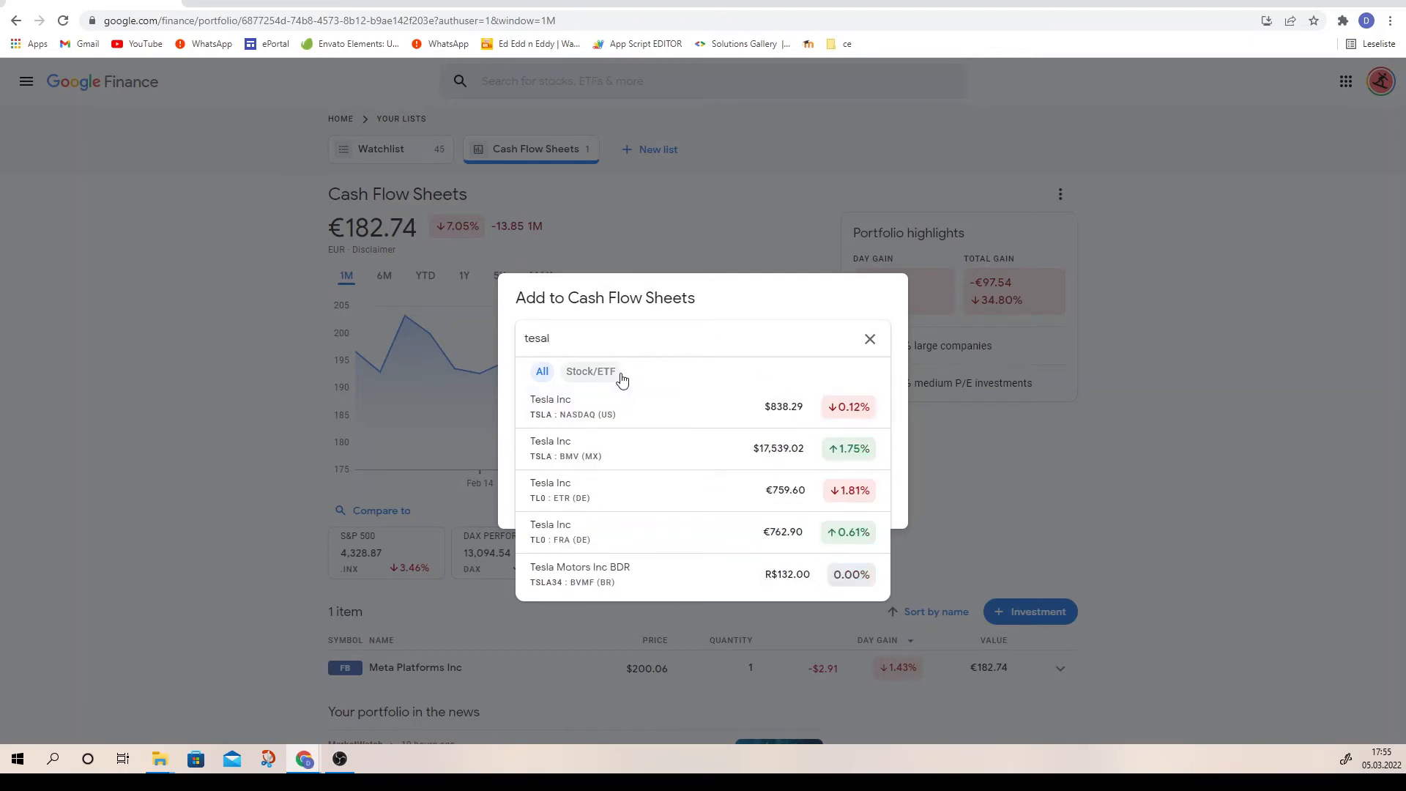
pyautogui.click(607, 409)
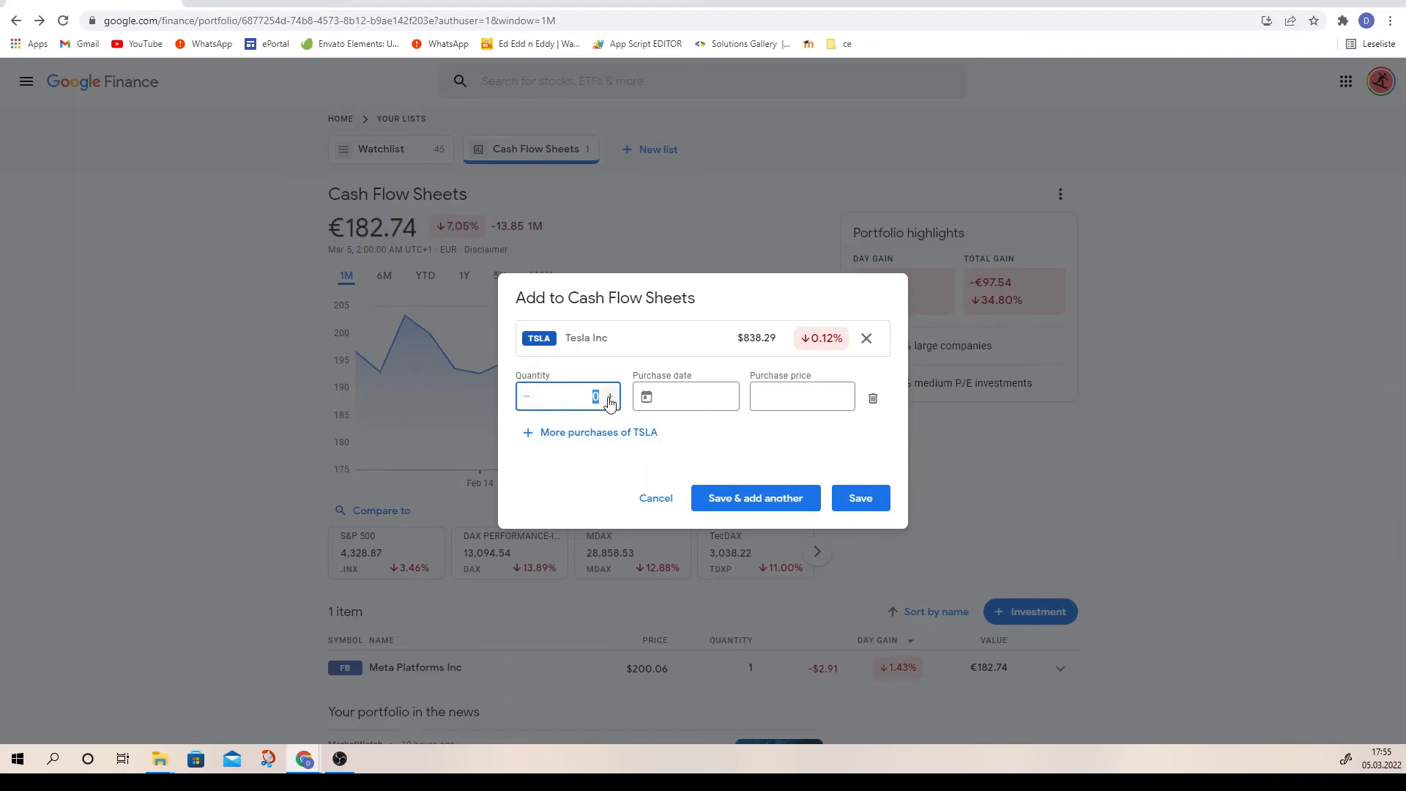
pyautogui.click(608, 399)
pyautogui.click(679, 396)
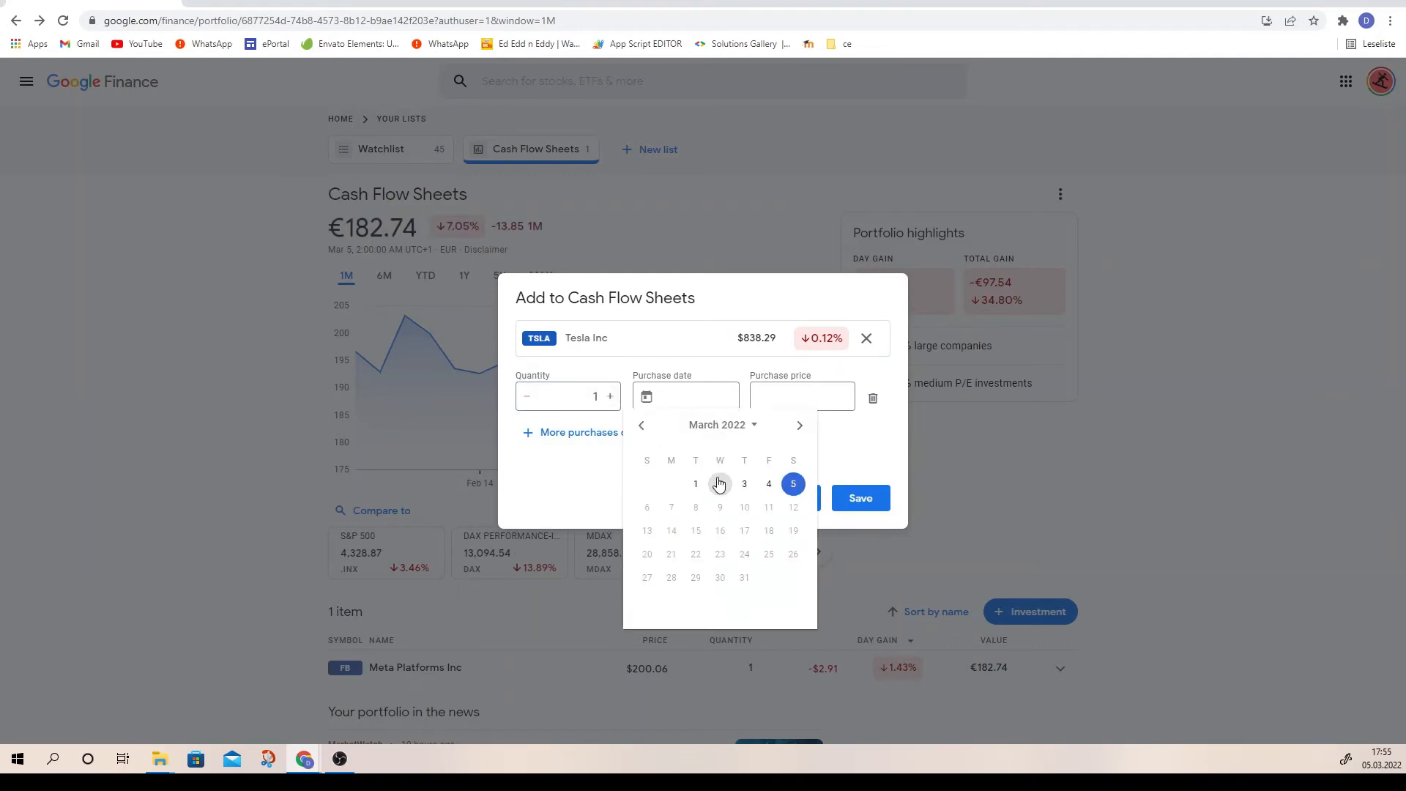
pyautogui.click(695, 483)
pyautogui.click(779, 396)
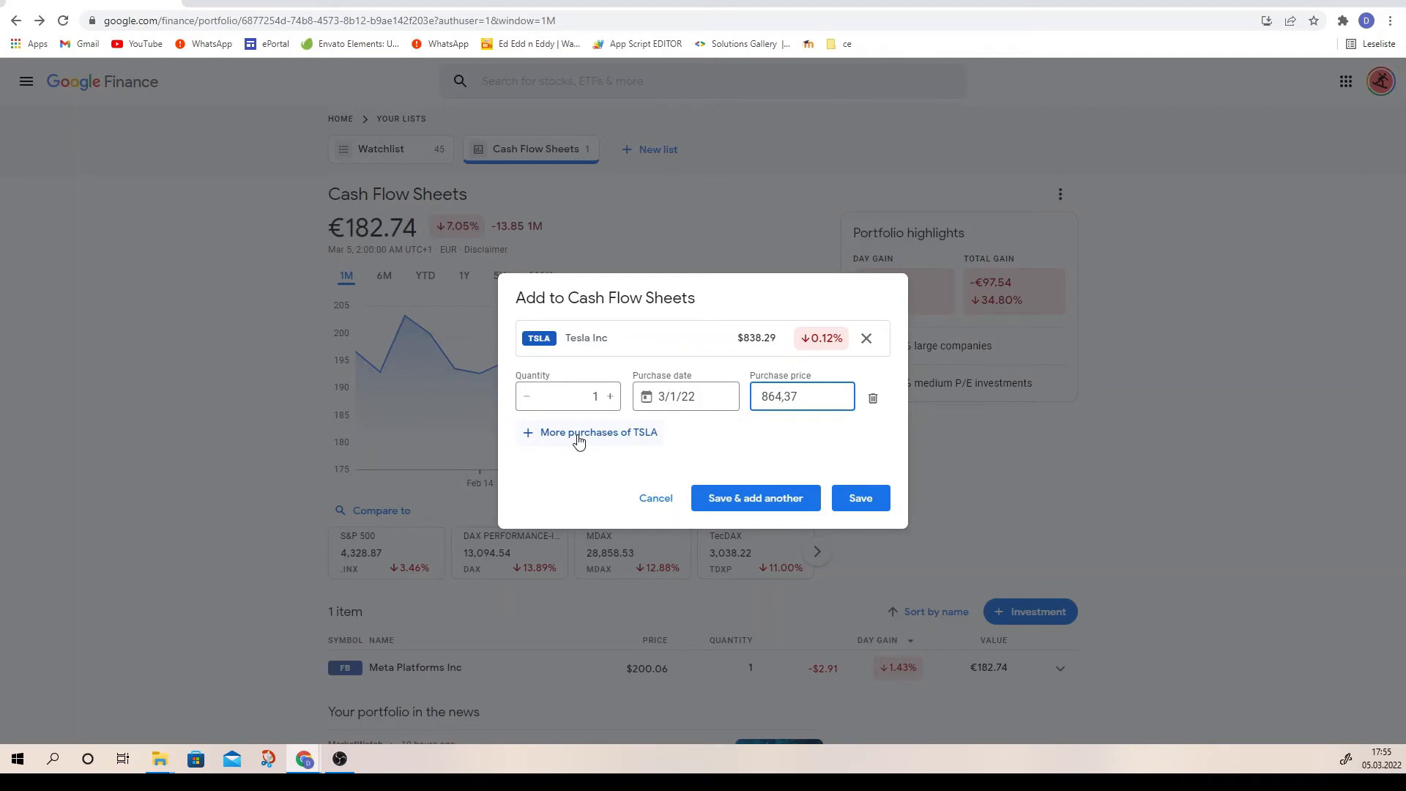
pyautogui.click(679, 399)
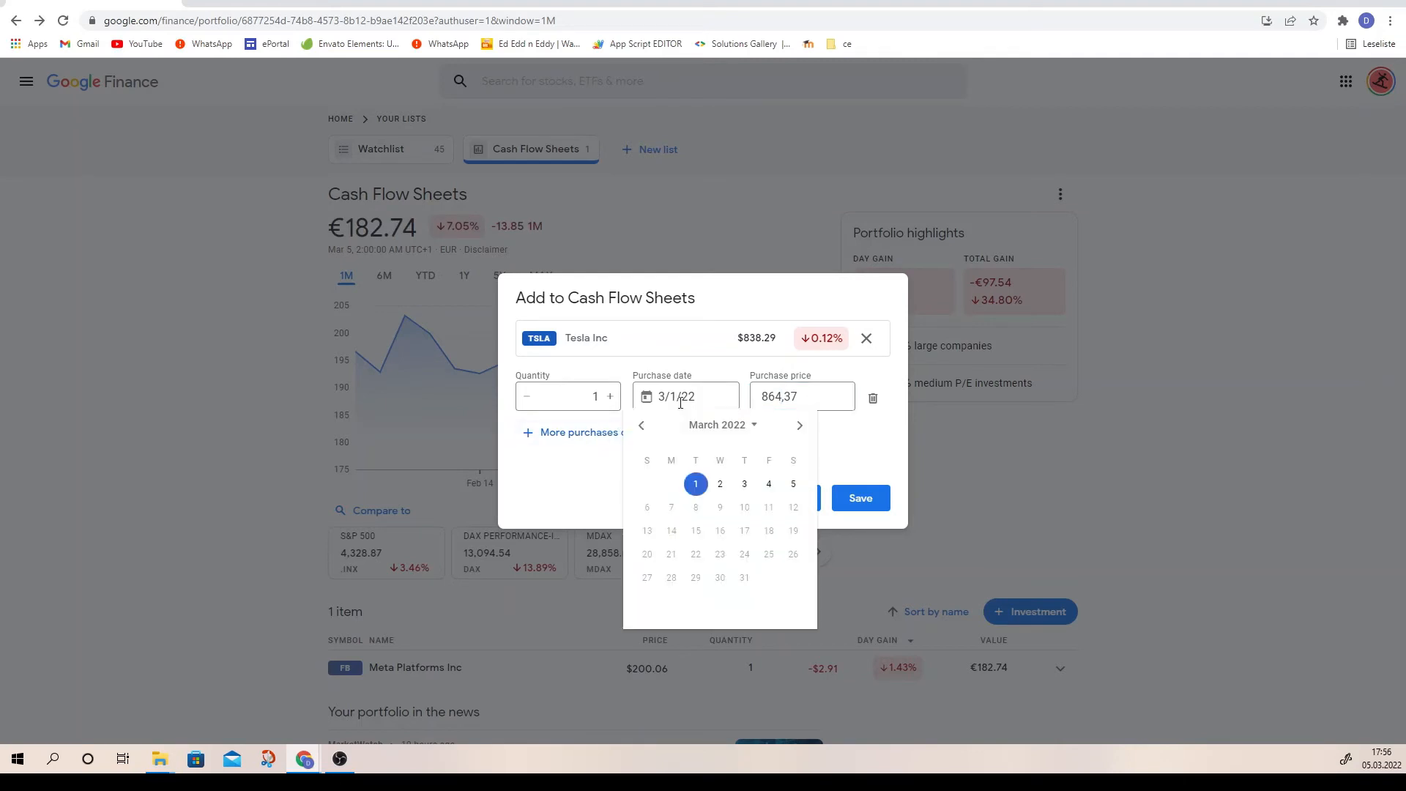
pyautogui.click(693, 482)
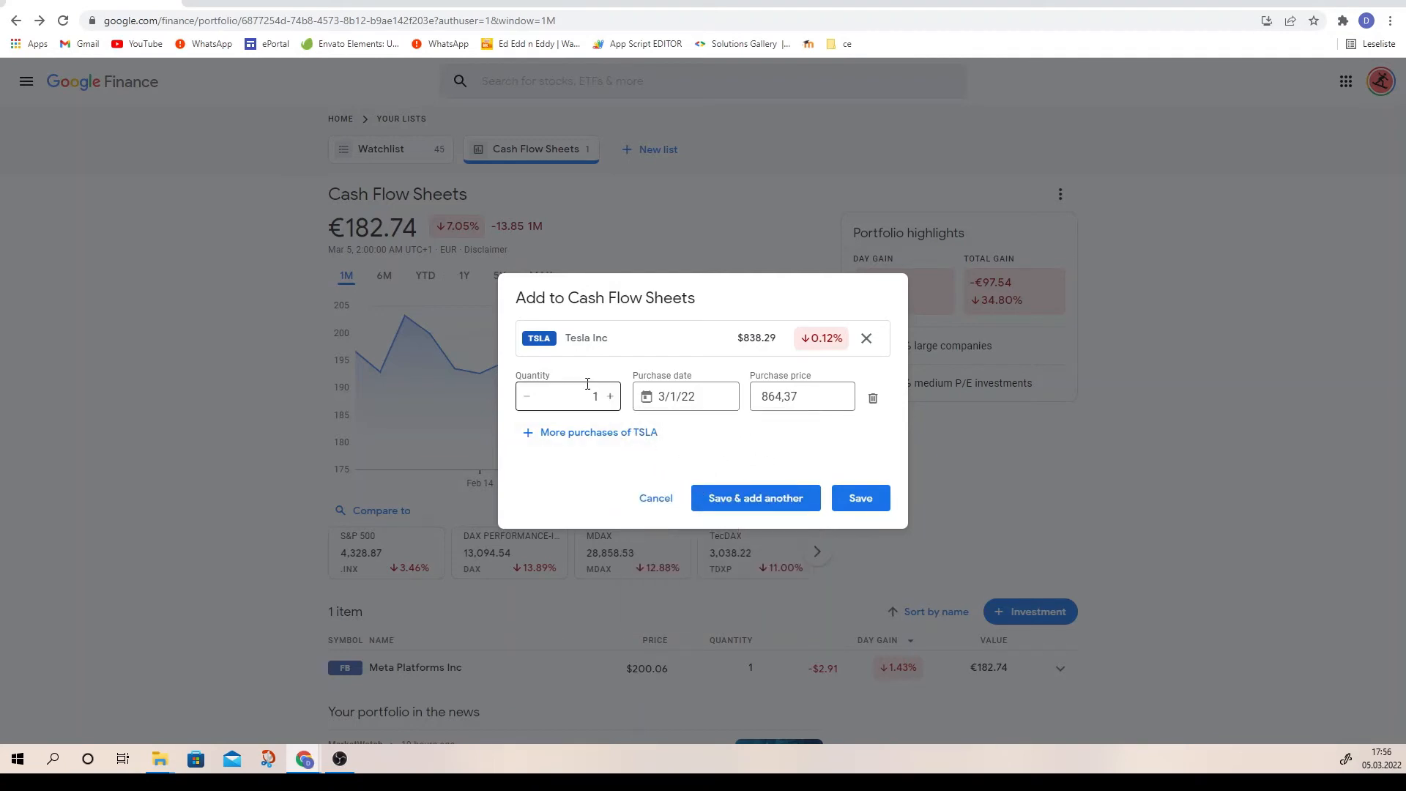
# Add a second Tesla purchase with quantity 2 and purchase date 3/2/22, and save the investment to the portfolio.
pyautogui.click(618, 433)
pyautogui.click(610, 426)
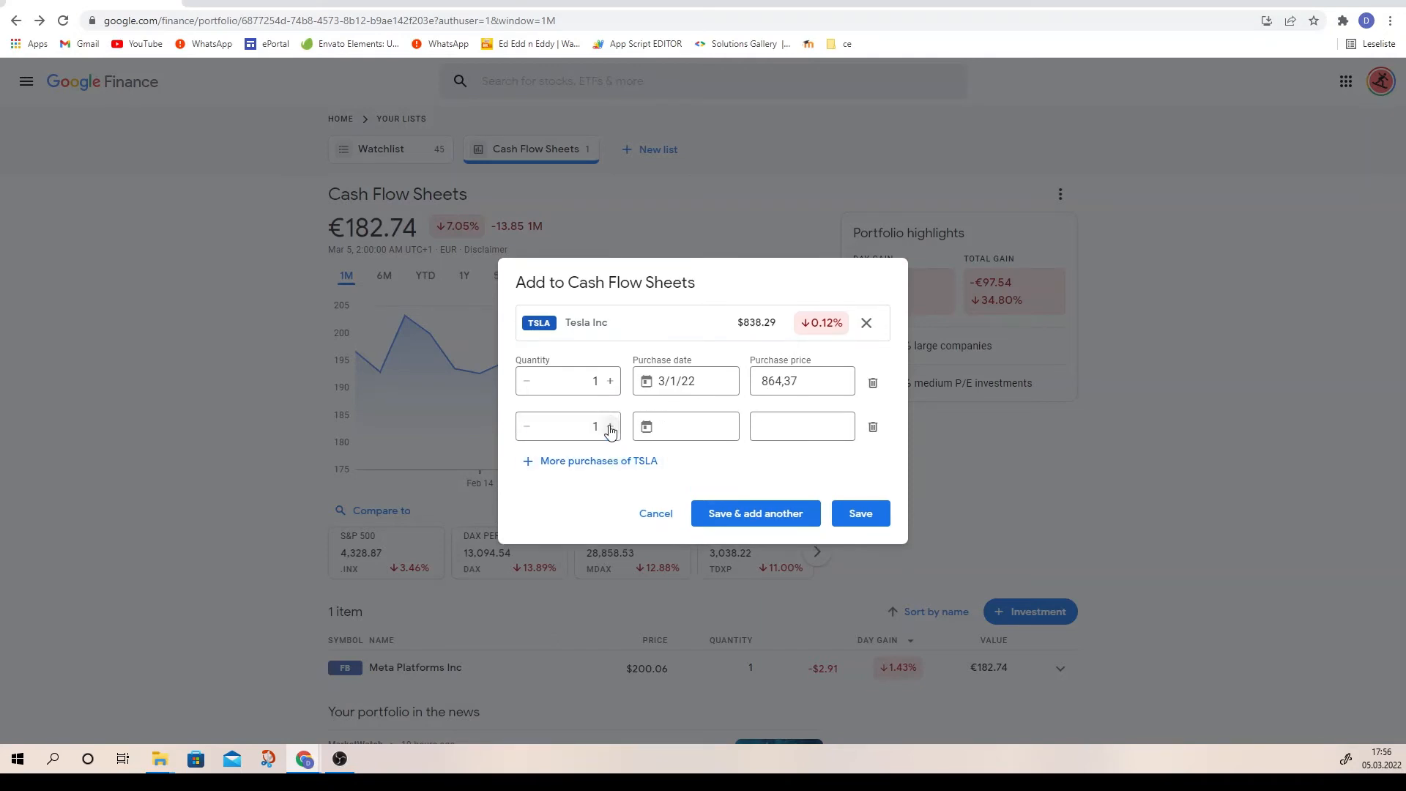
pyautogui.click(611, 426)
pyautogui.click(648, 426)
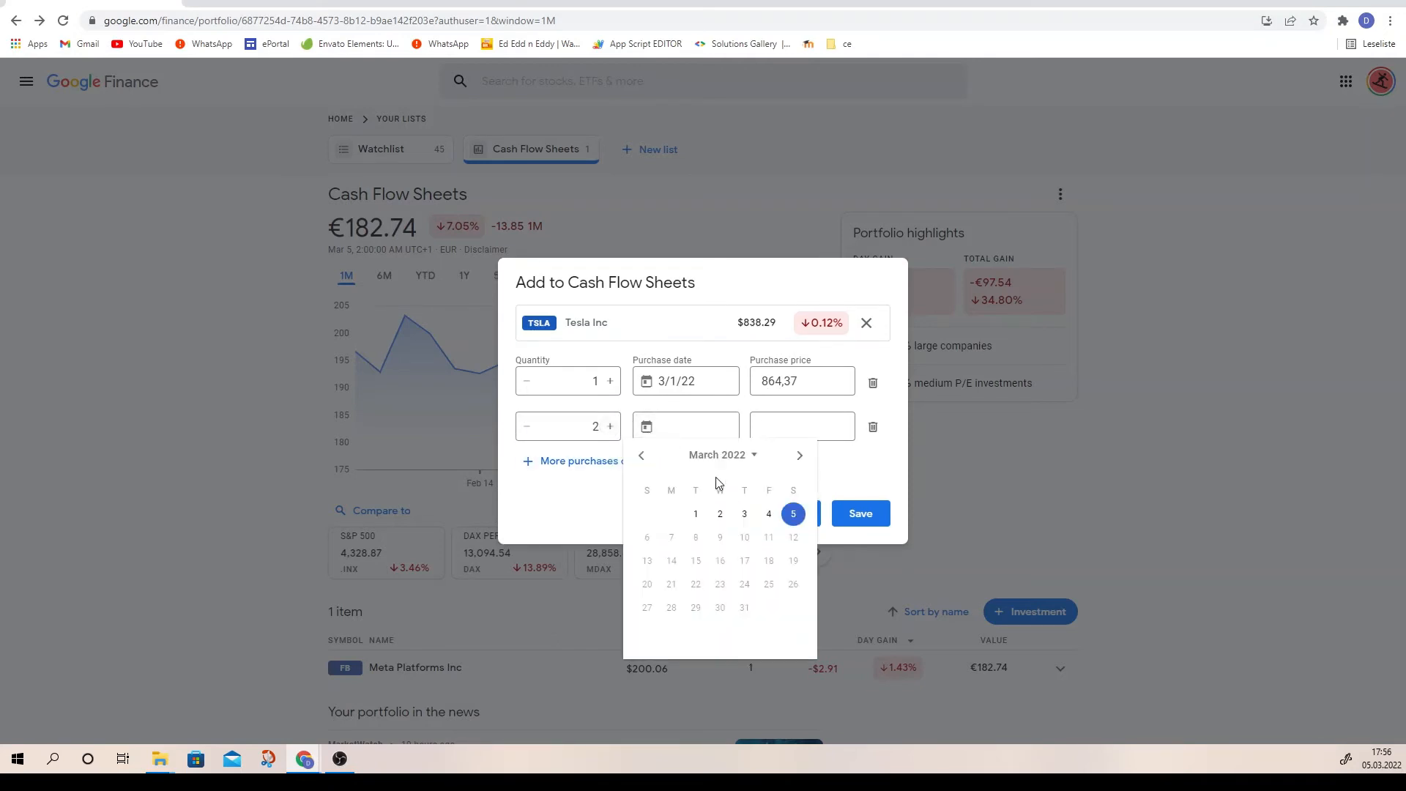
pyautogui.click(719, 514)
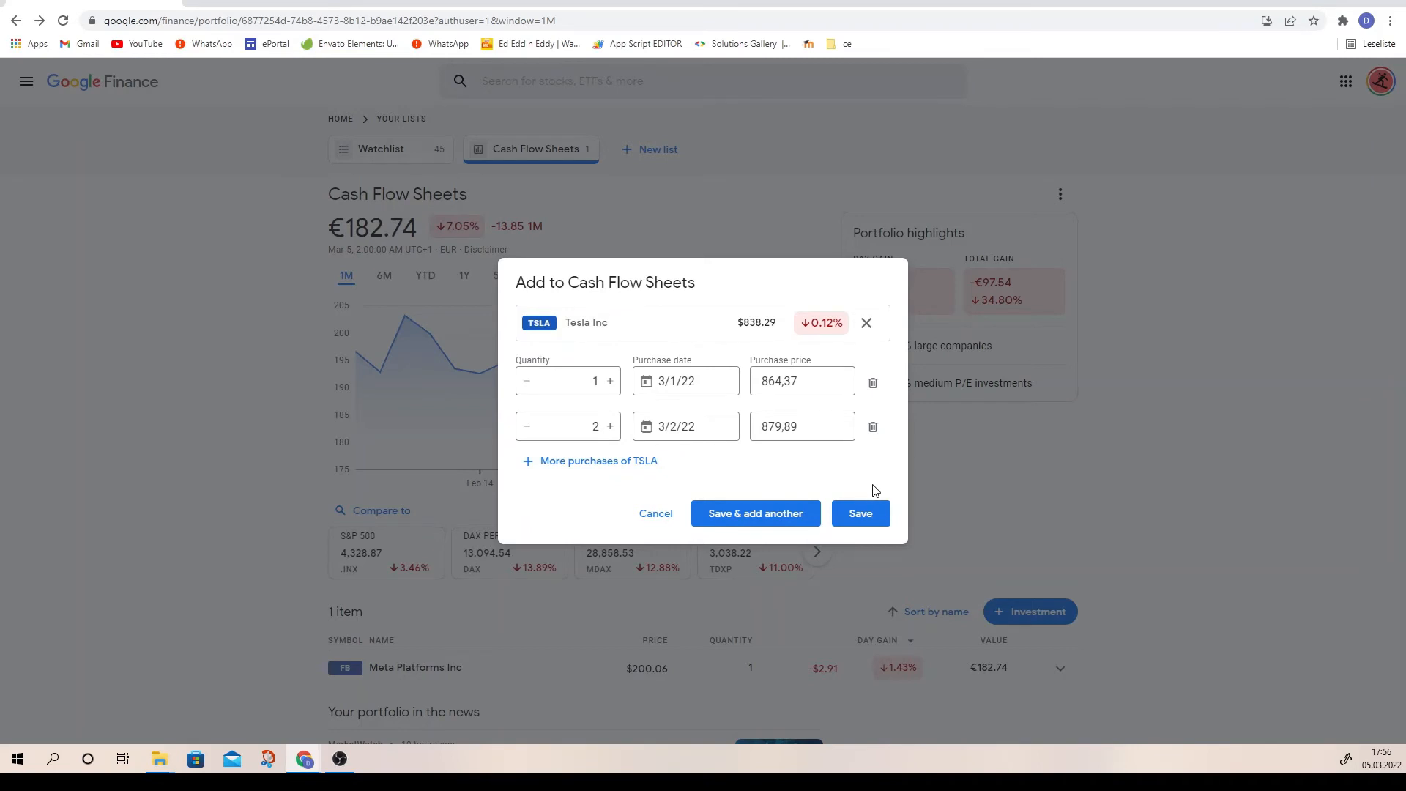
pyautogui.click(860, 514)
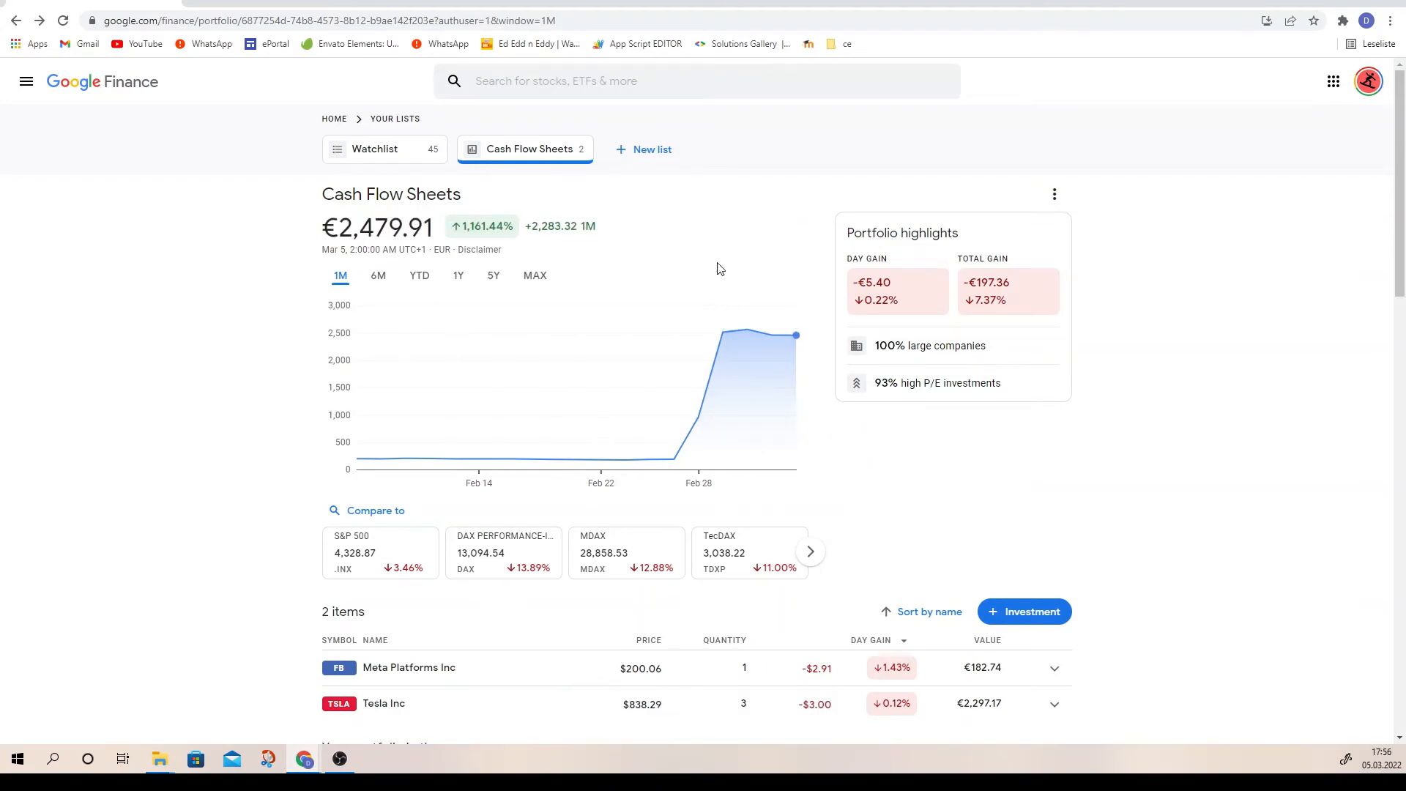
# Check the Cash Flow Sheets portfolio's total value and view its chart over the 6M, YTD, 1Y, 5Y and MAX periods.
pyautogui.tripleClick(343, 232)
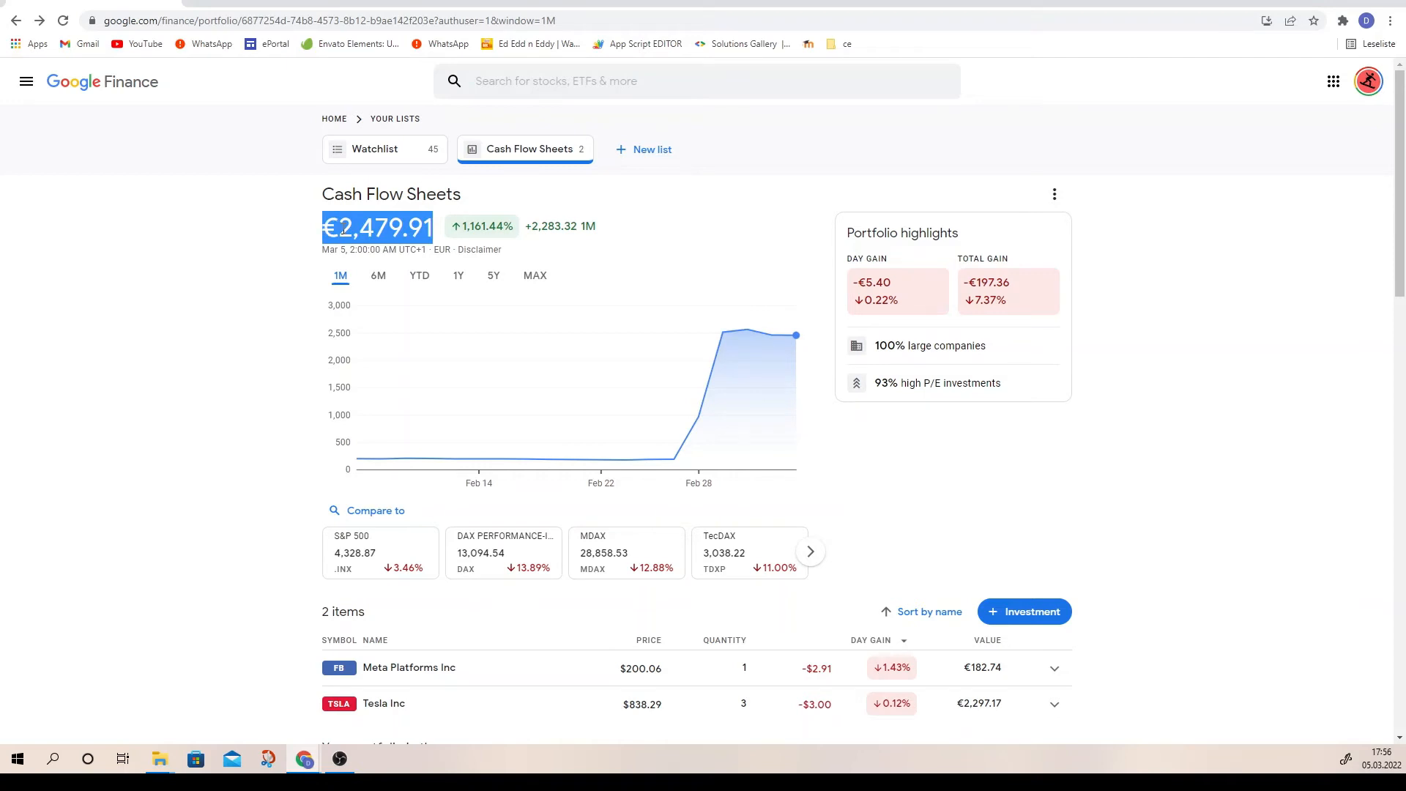
pyautogui.doubleClick(458, 226)
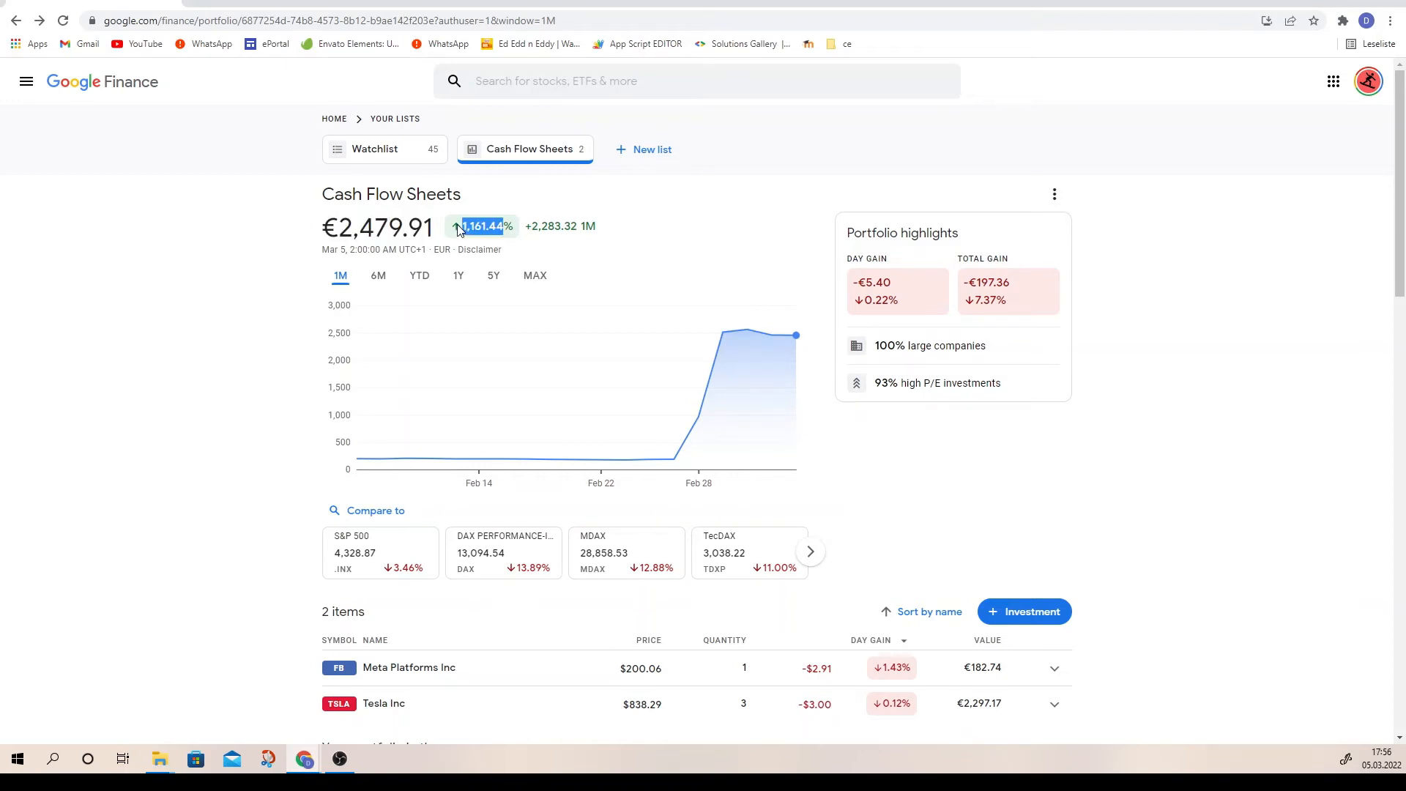
pyautogui.click(376, 279)
pyautogui.click(419, 277)
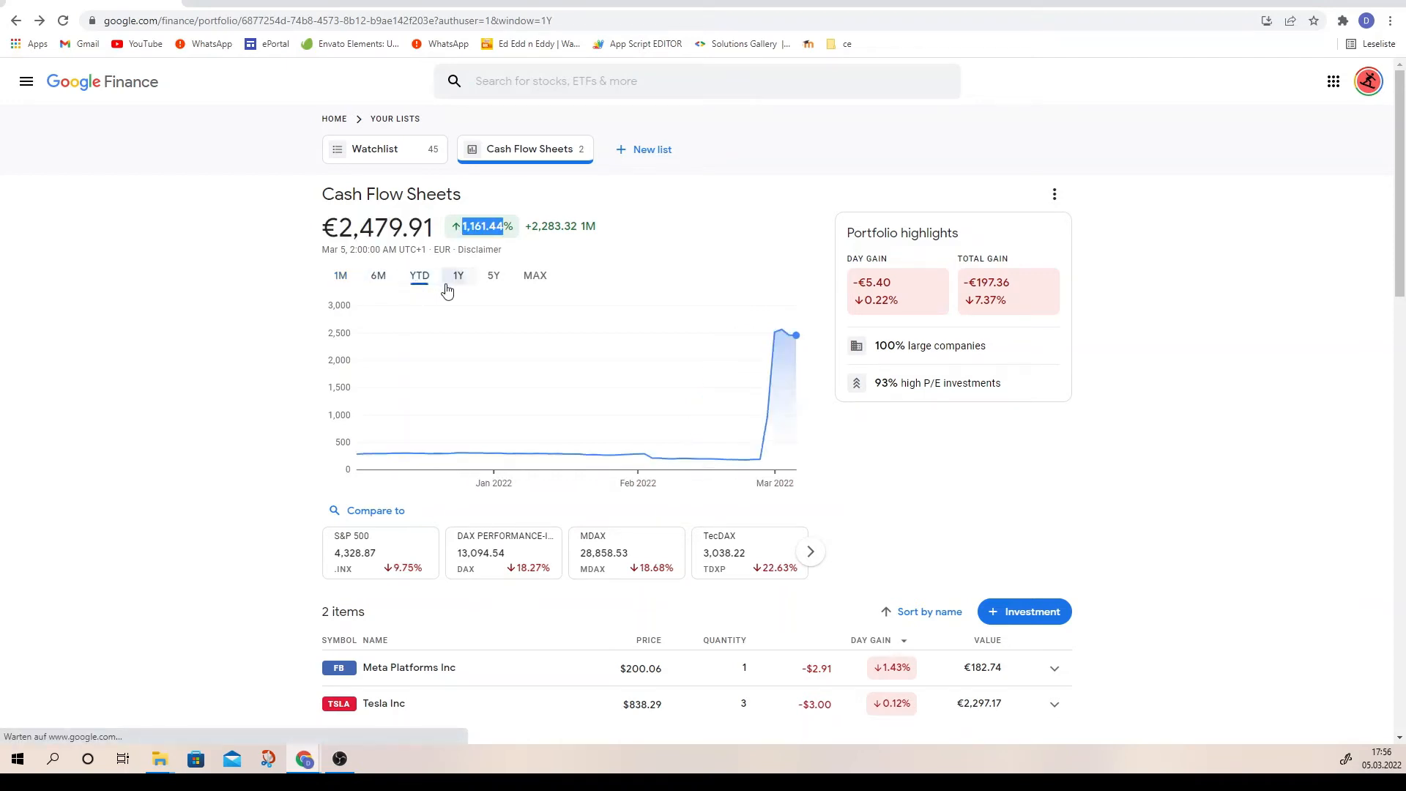
pyautogui.click(459, 277)
pyautogui.click(493, 277)
pyautogui.click(522, 278)
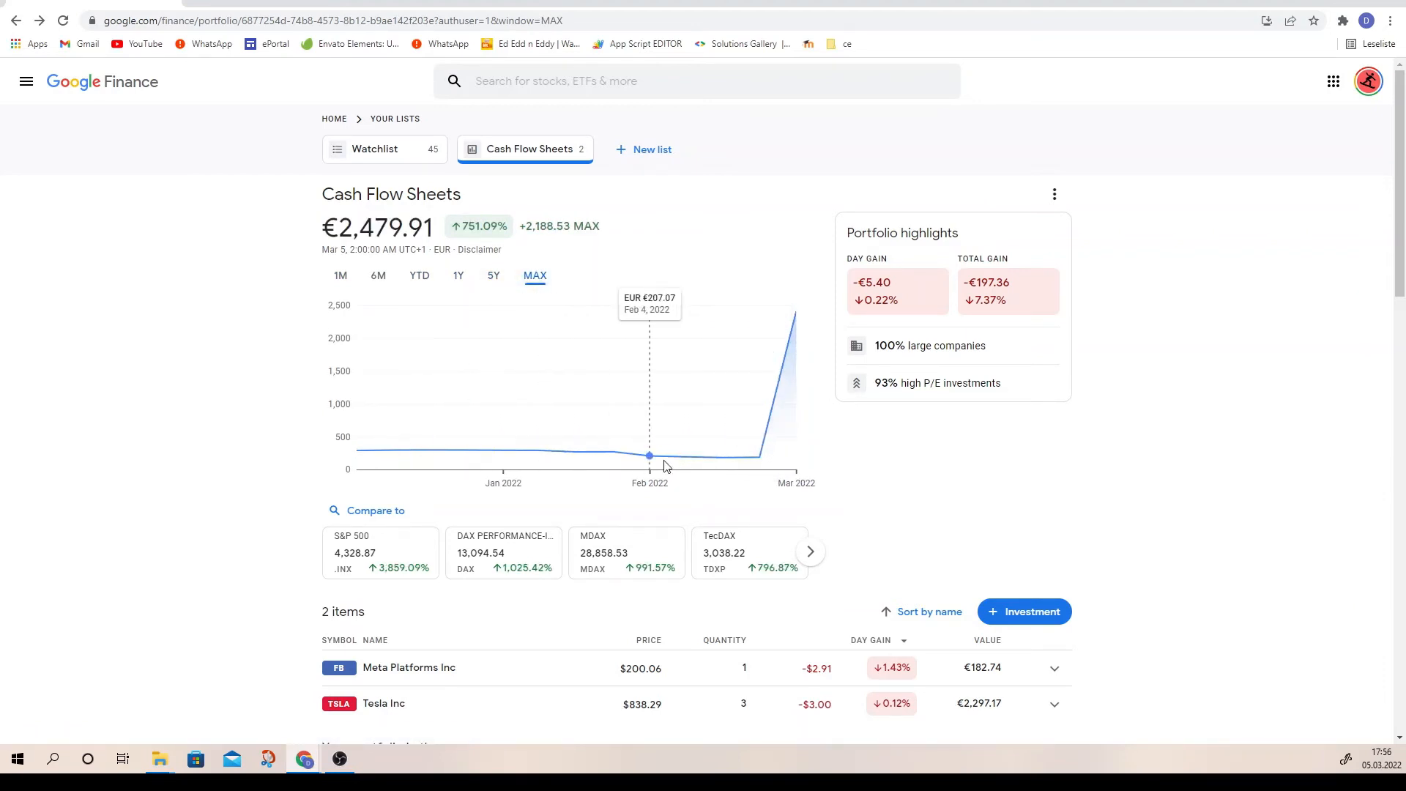
# Review the portfolio's holdings list with the Meta Platforms and Tesla entries beneath the performance chart.
pyautogui.scroll(-2, 754, 472)
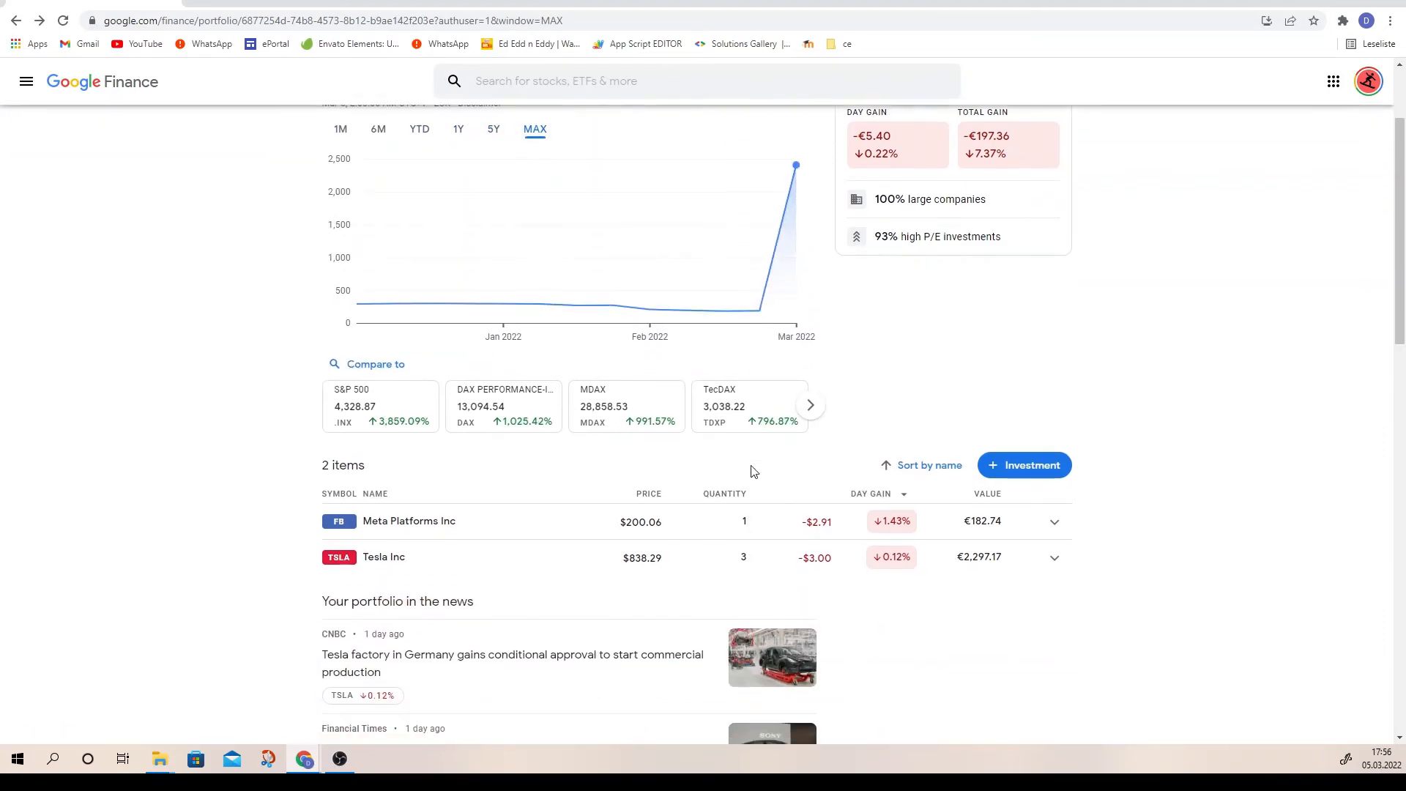
pyautogui.scroll(2, 593, 439)
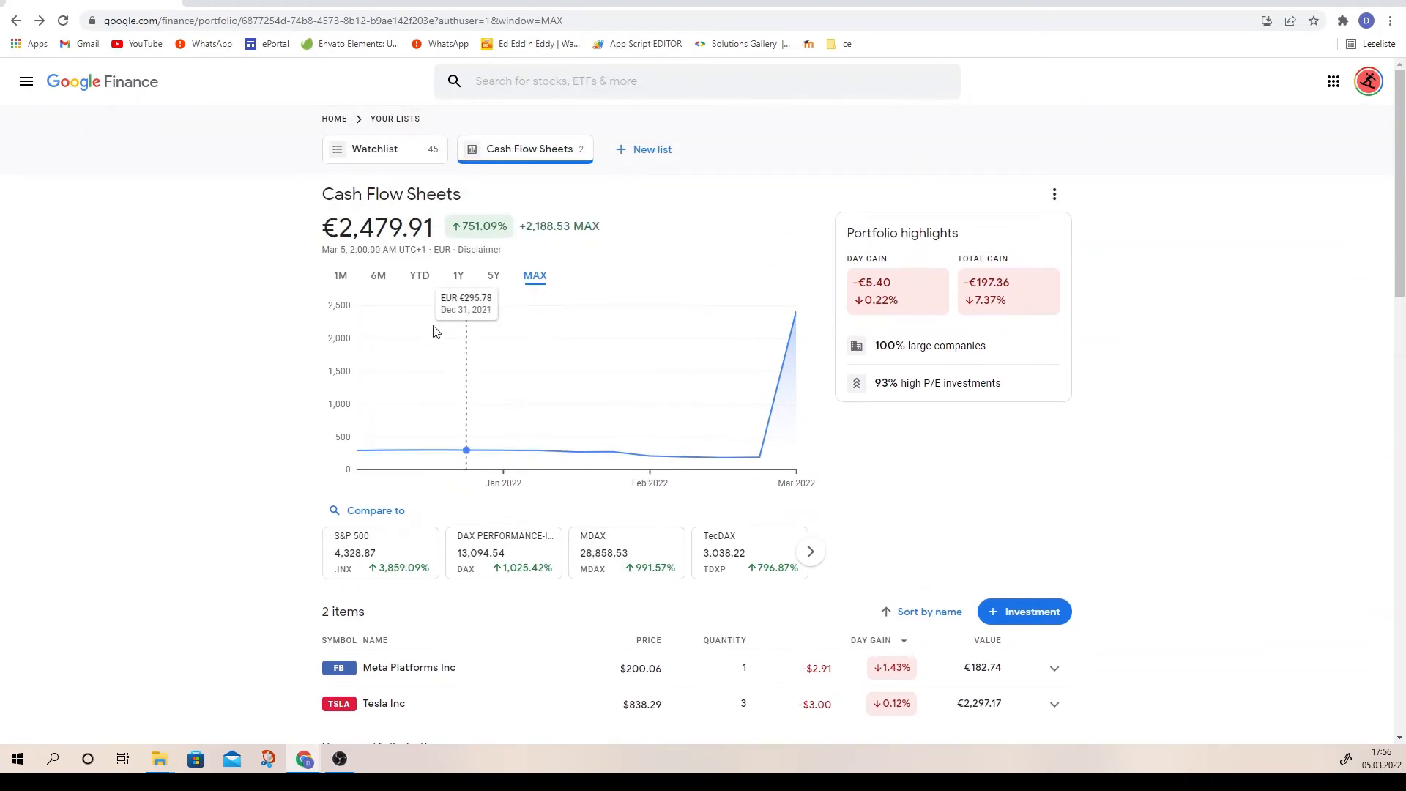
pyautogui.tripleClick(358, 197)
pyautogui.scroll(-1, 849, 524)
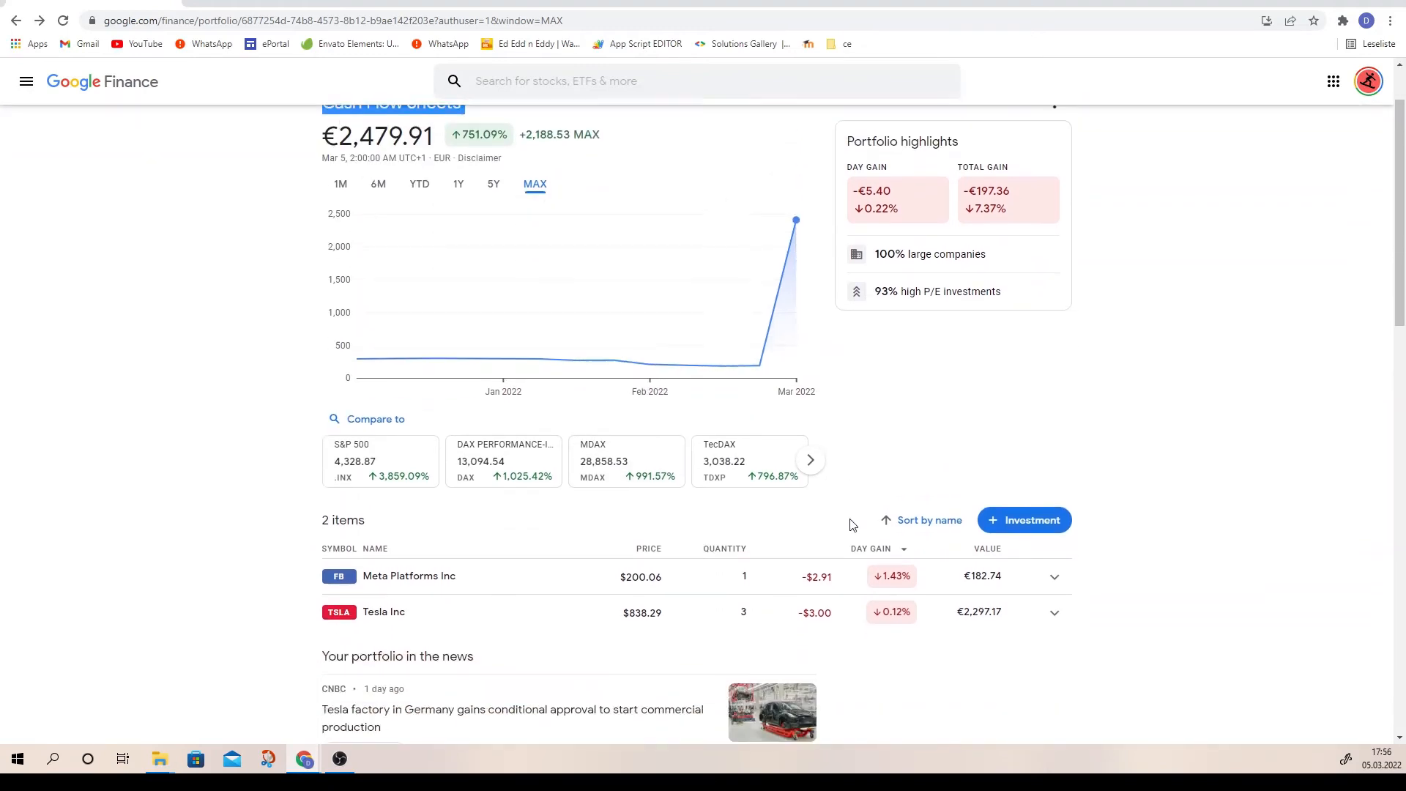
pyautogui.scroll(-1, 851, 525)
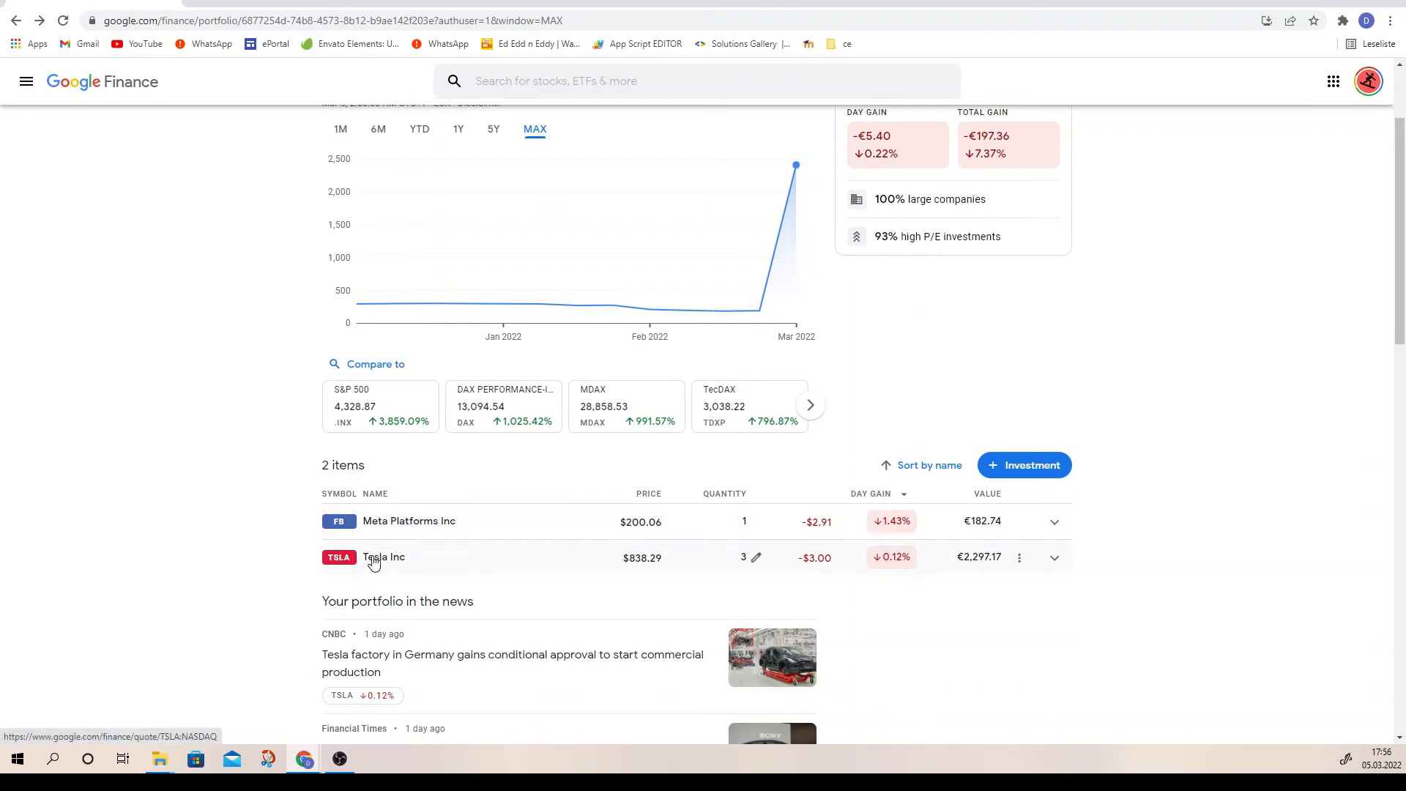
pyautogui.scroll(2, 656, 574)
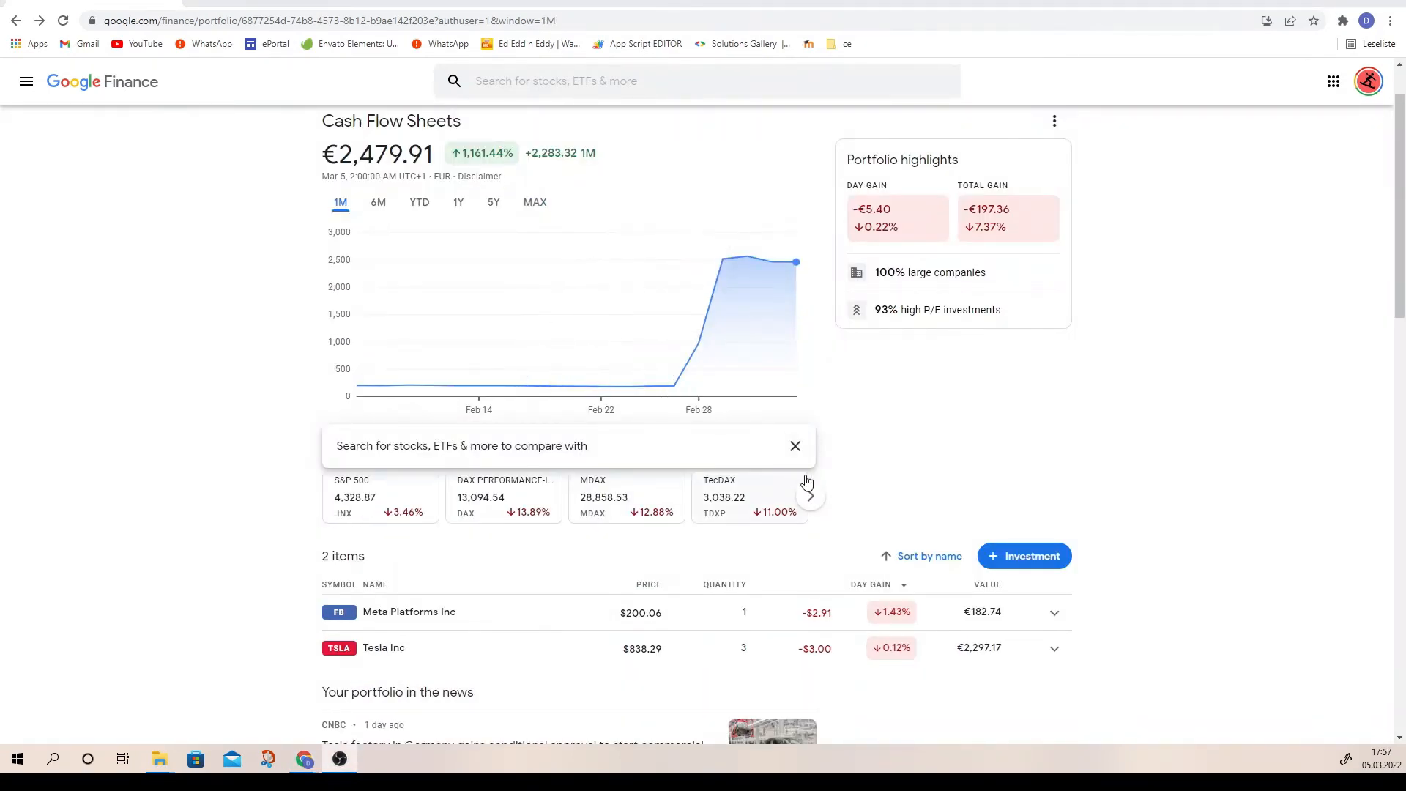
# Compare the portfolio's one-month performance with the Dow Jones Industrial Average and Bitcoin (BTC / USD).
pyautogui.scroll(1, 528, 454)
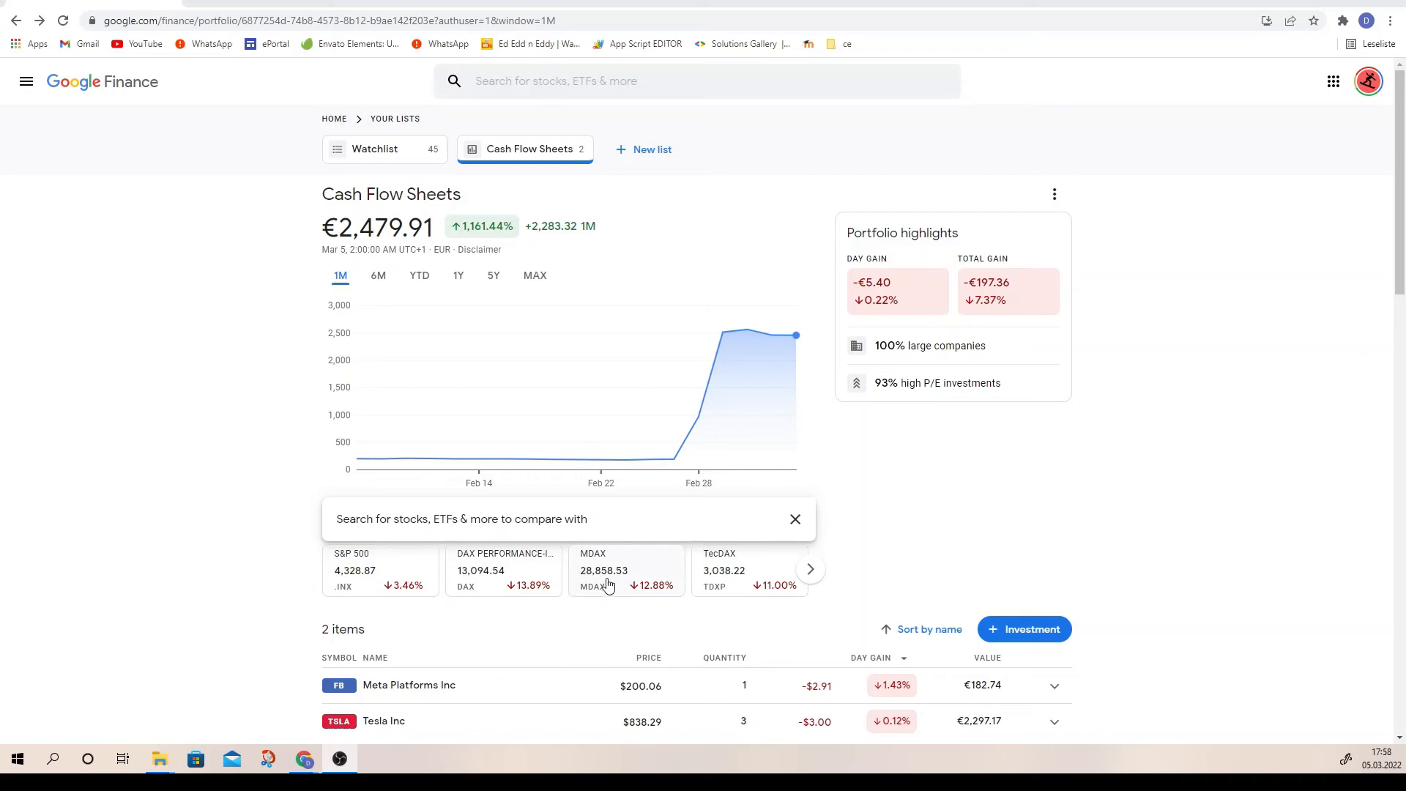
pyautogui.click(812, 570)
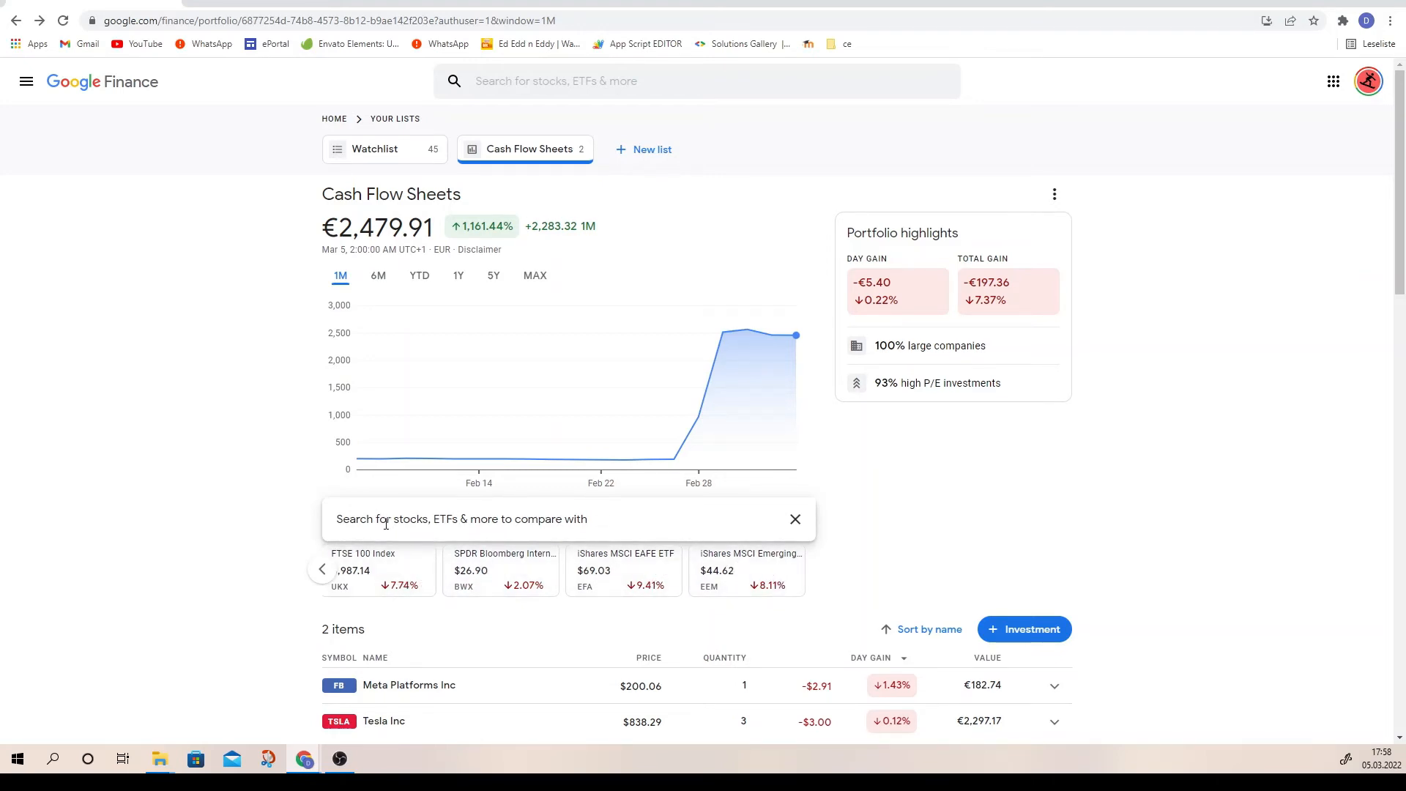
pyautogui.click(386, 524)
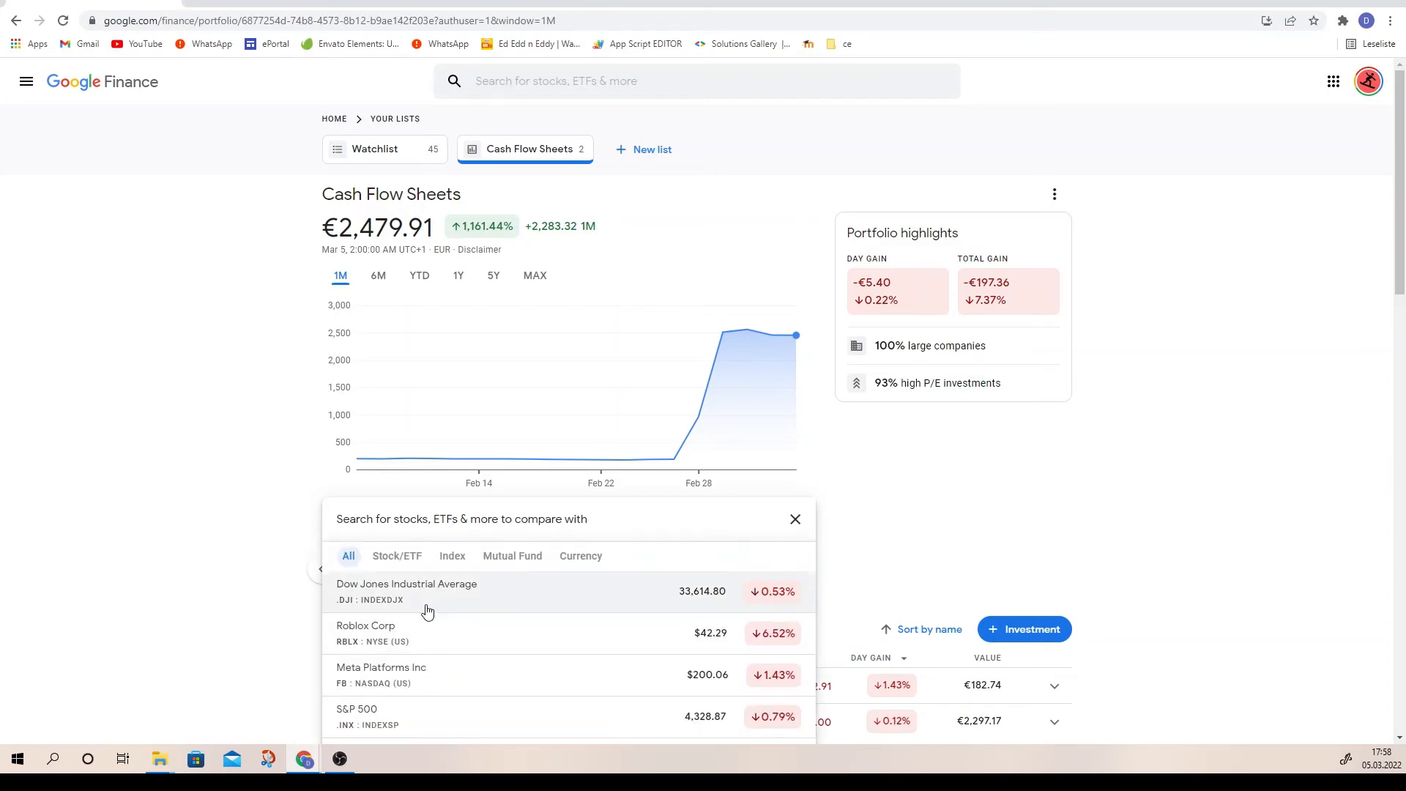
pyautogui.scroll(-2, 425, 630)
pyautogui.click(409, 455)
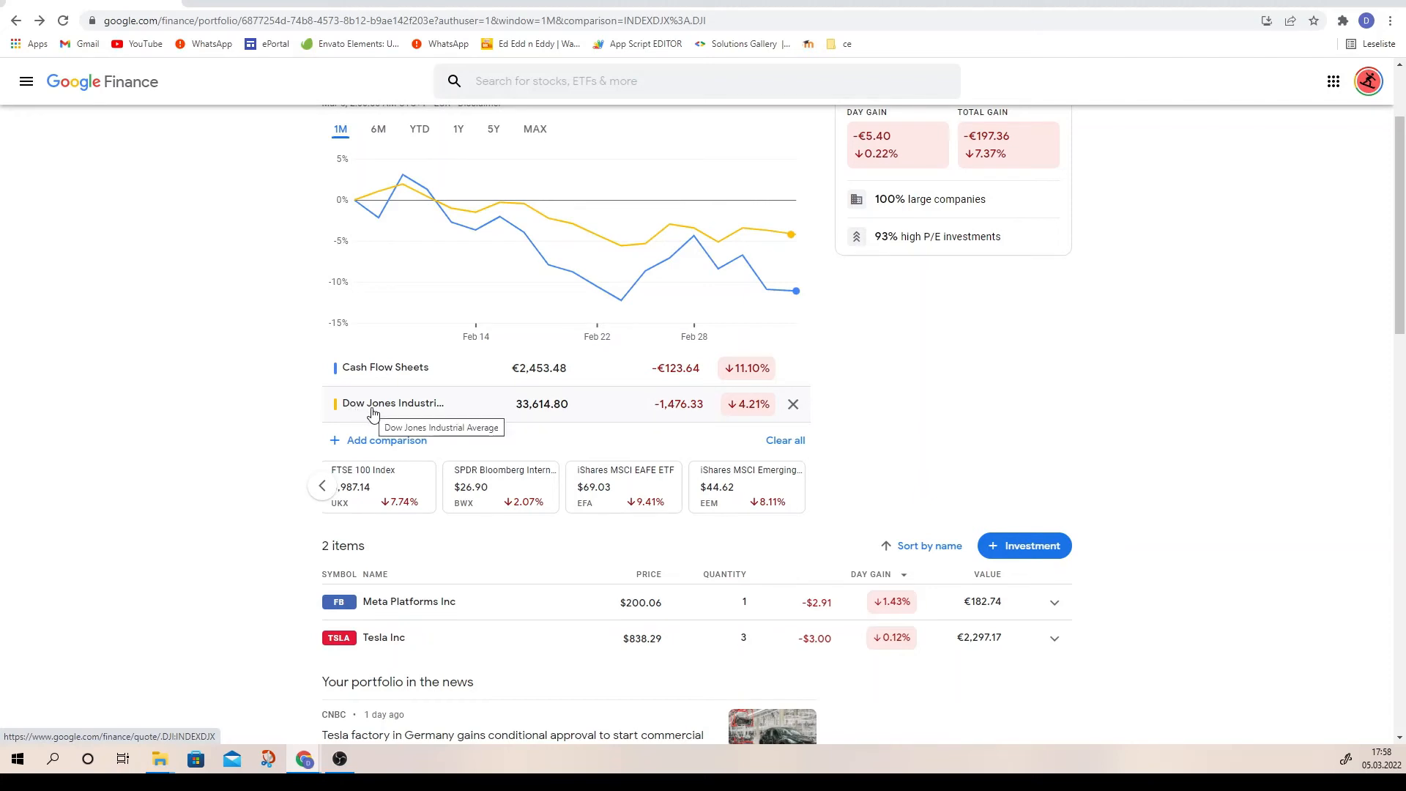
pyautogui.click(382, 451)
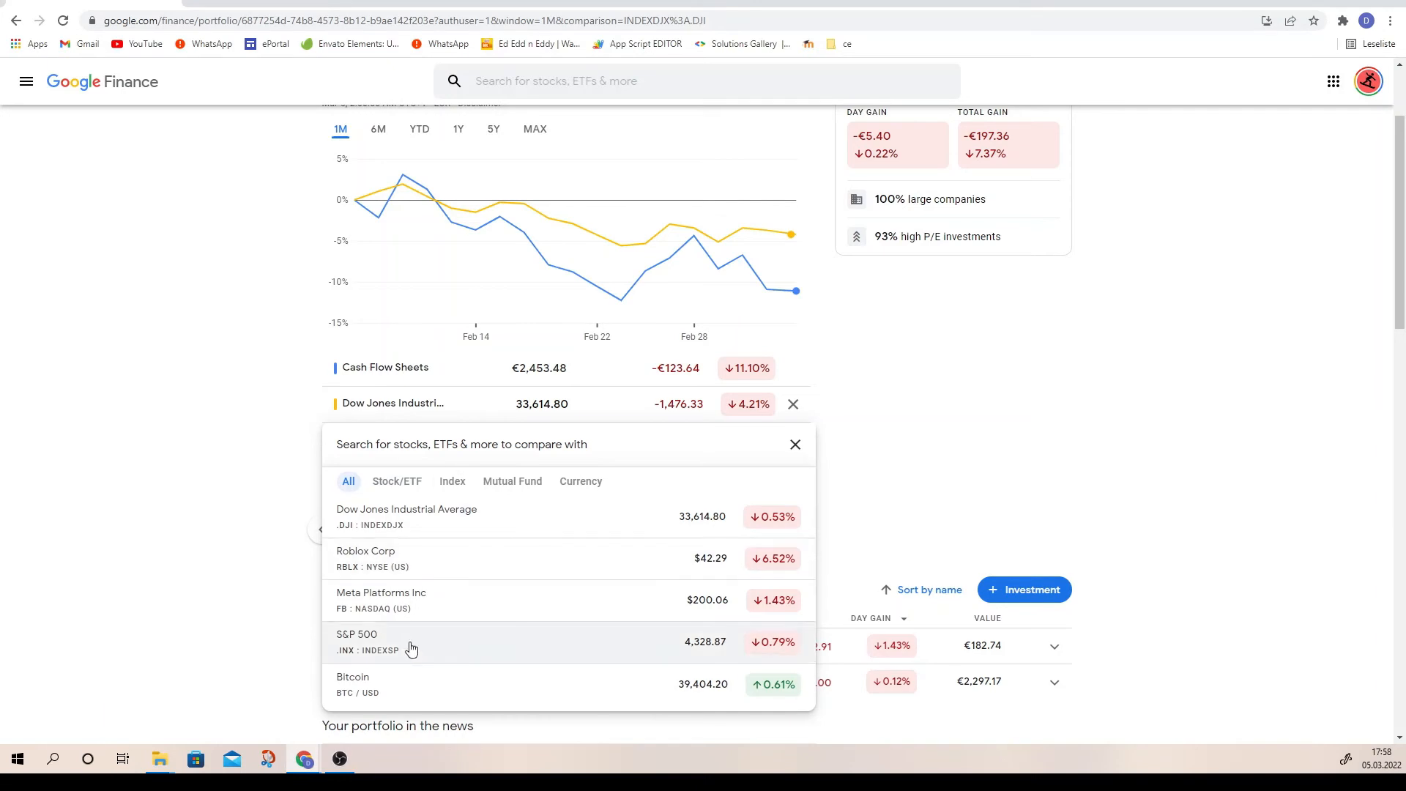
pyautogui.click(392, 681)
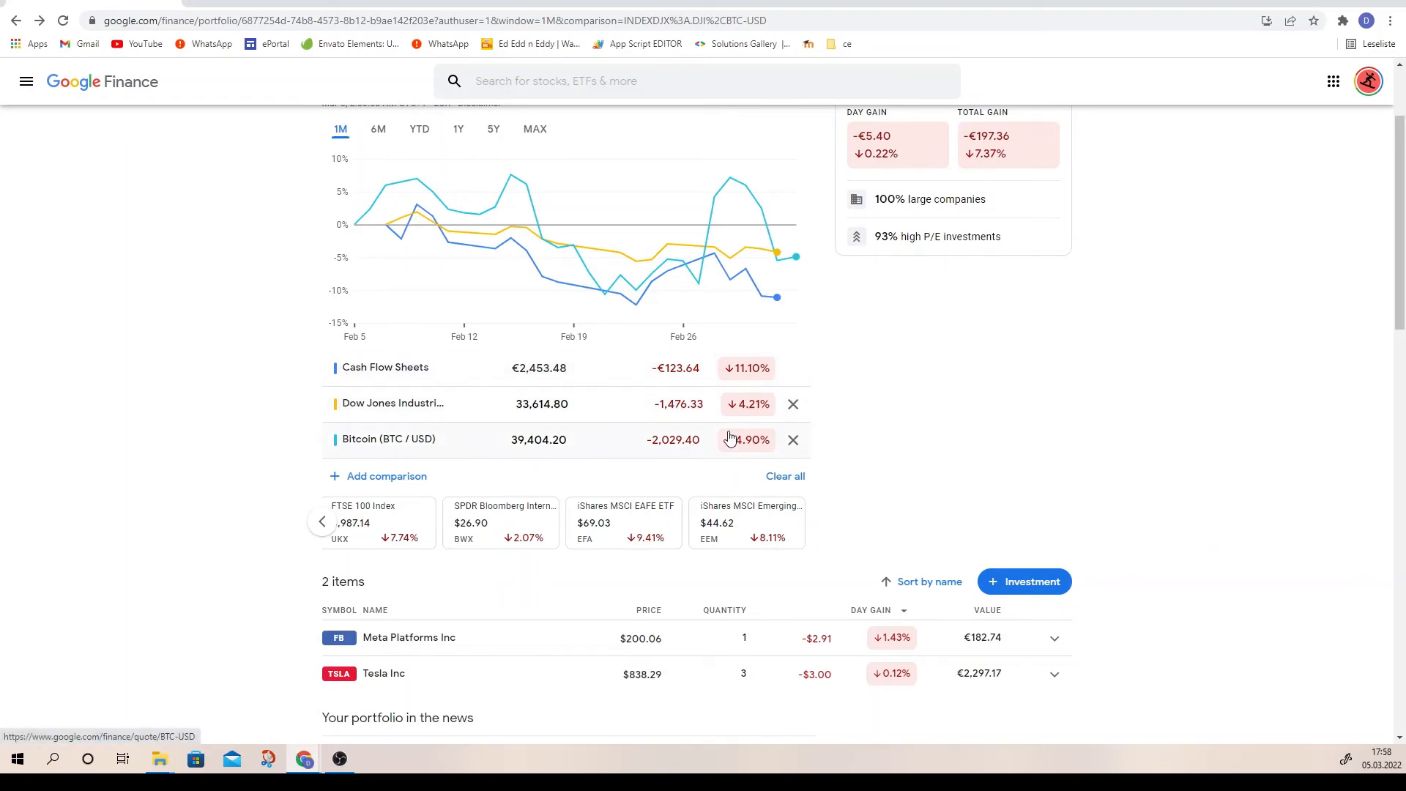
# Add the Dow Jones Industrial Average index to the Cash Flow Sheets portfolio as a new investment and save it.
pyautogui.scroll(-1, 959, 494)
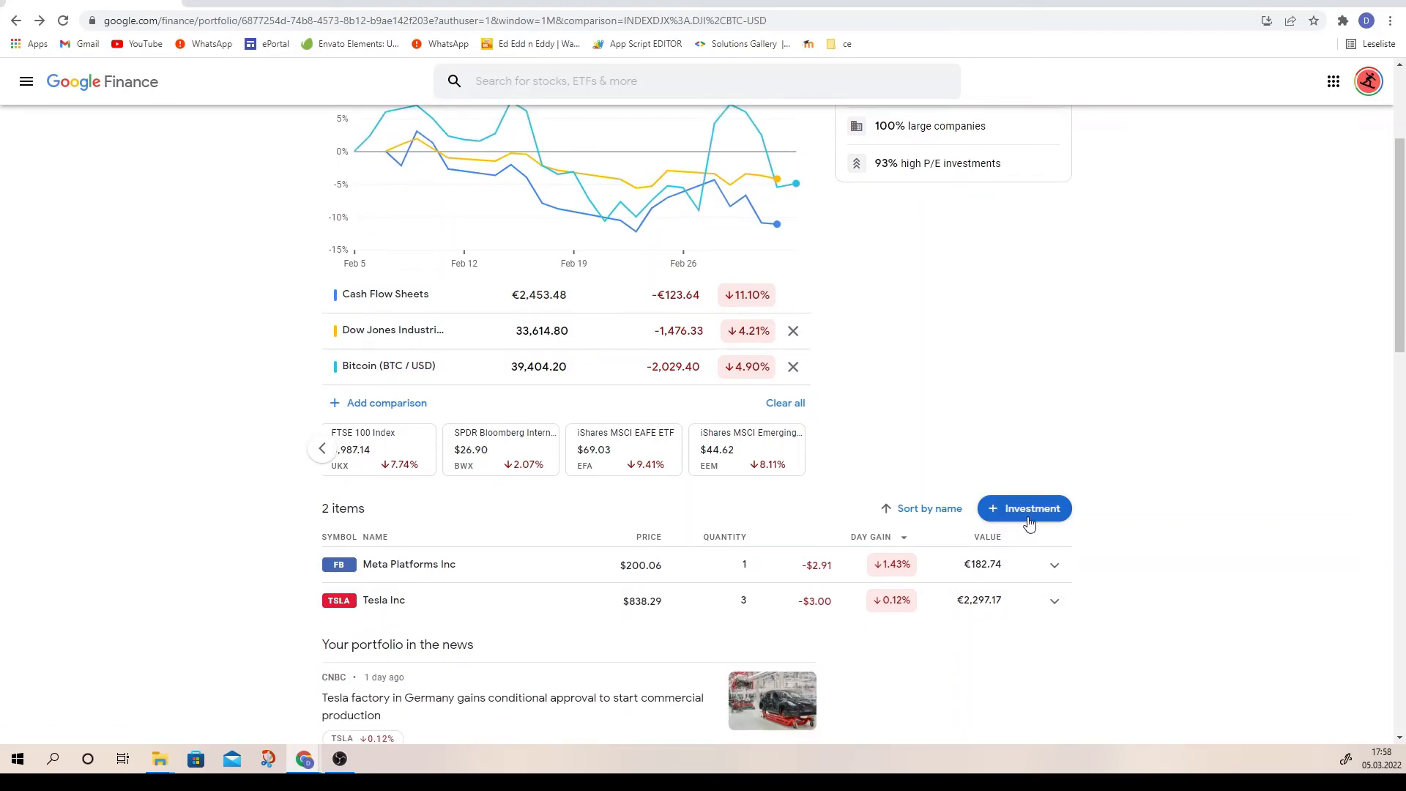
pyautogui.click(1029, 522)
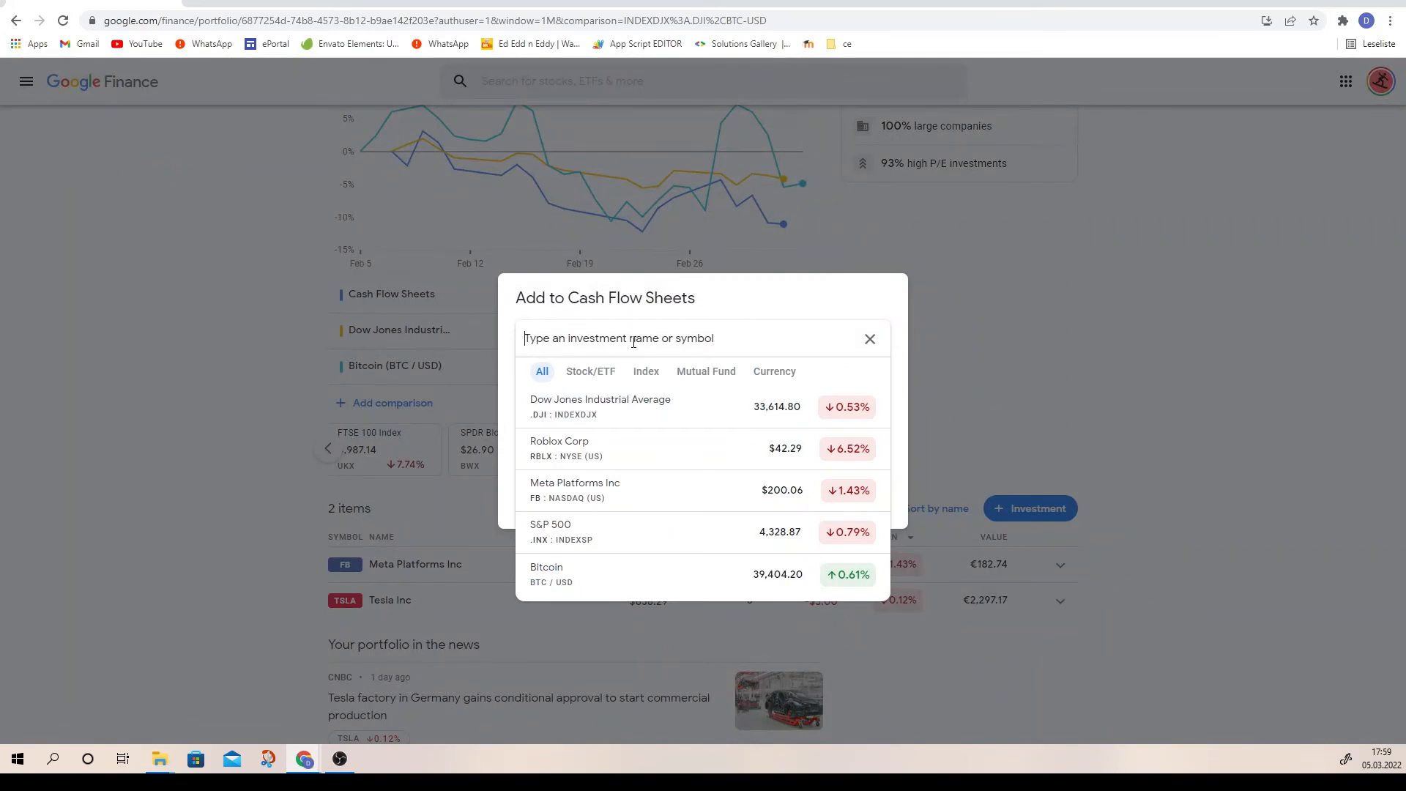
pyautogui.click(647, 374)
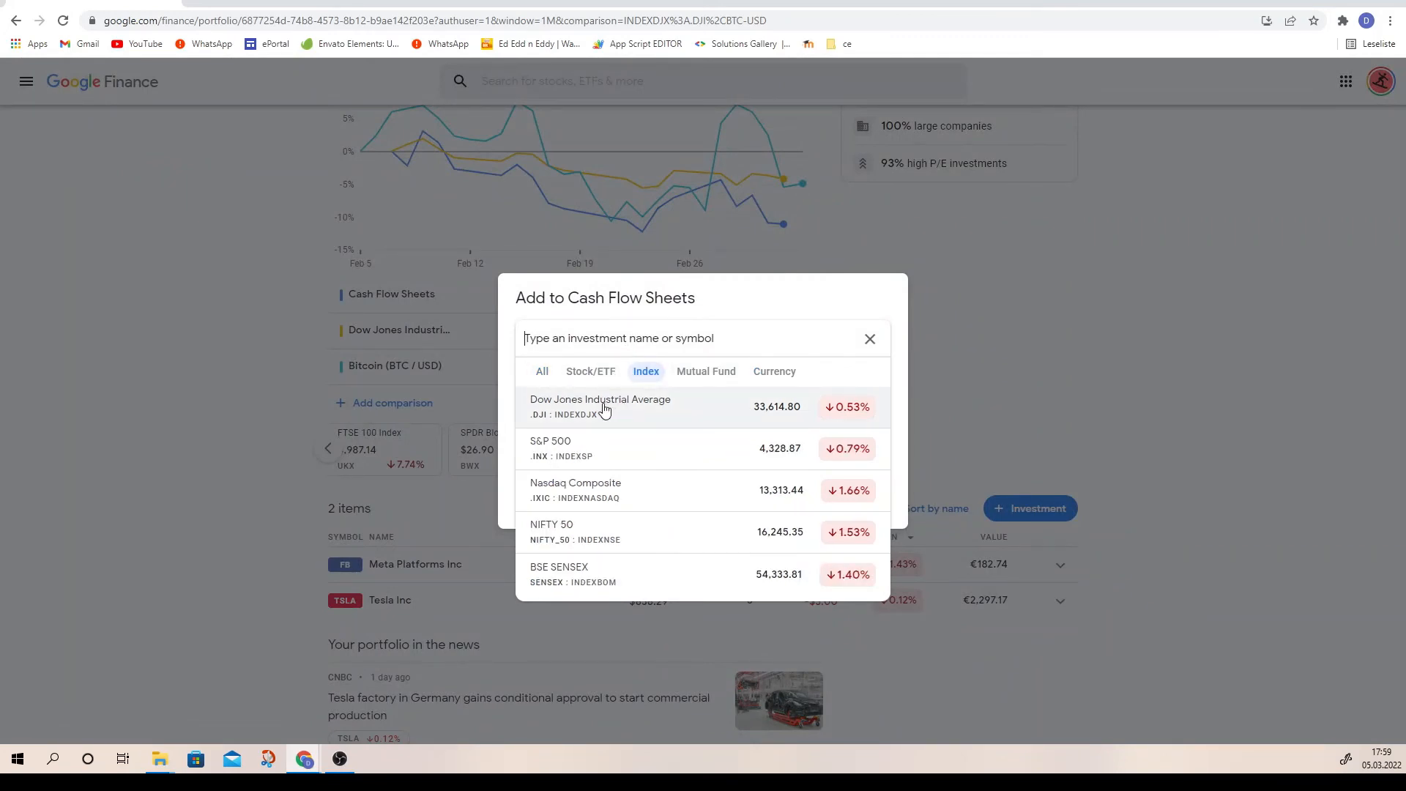
pyautogui.click(604, 409)
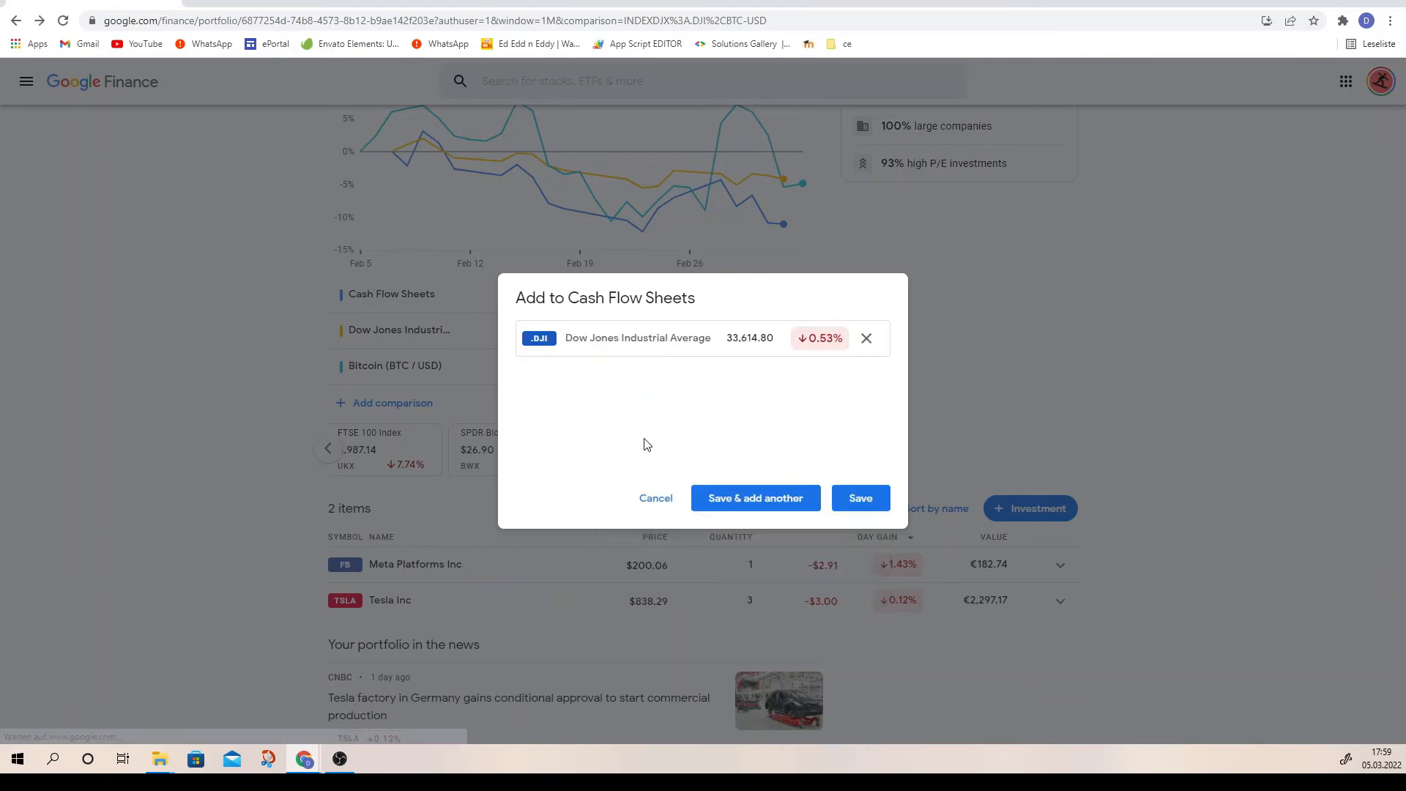
pyautogui.click(861, 498)
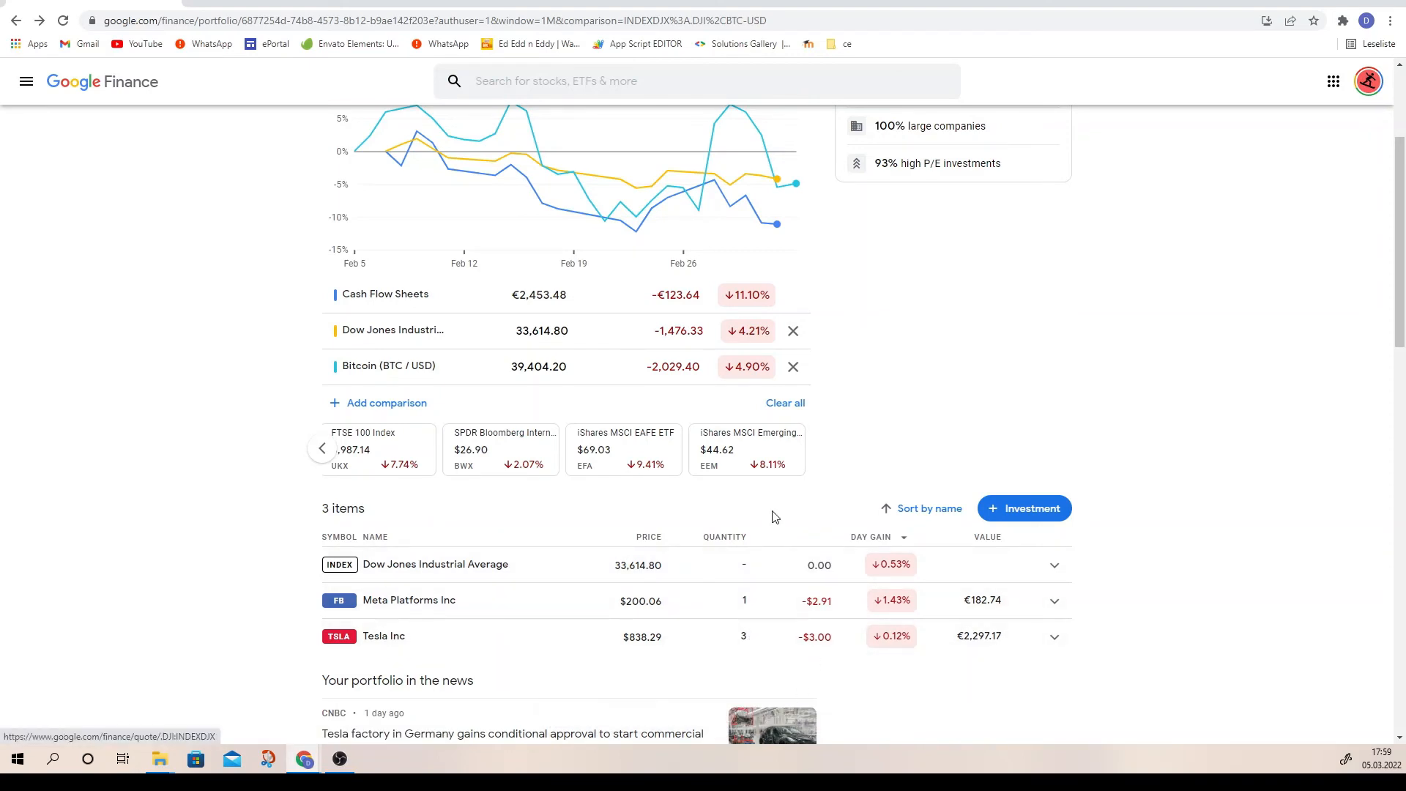
# Read the market cap and P/E ratio explanations in the portfolio highlights, closing each one.
pyautogui.scroll(2, 732, 469)
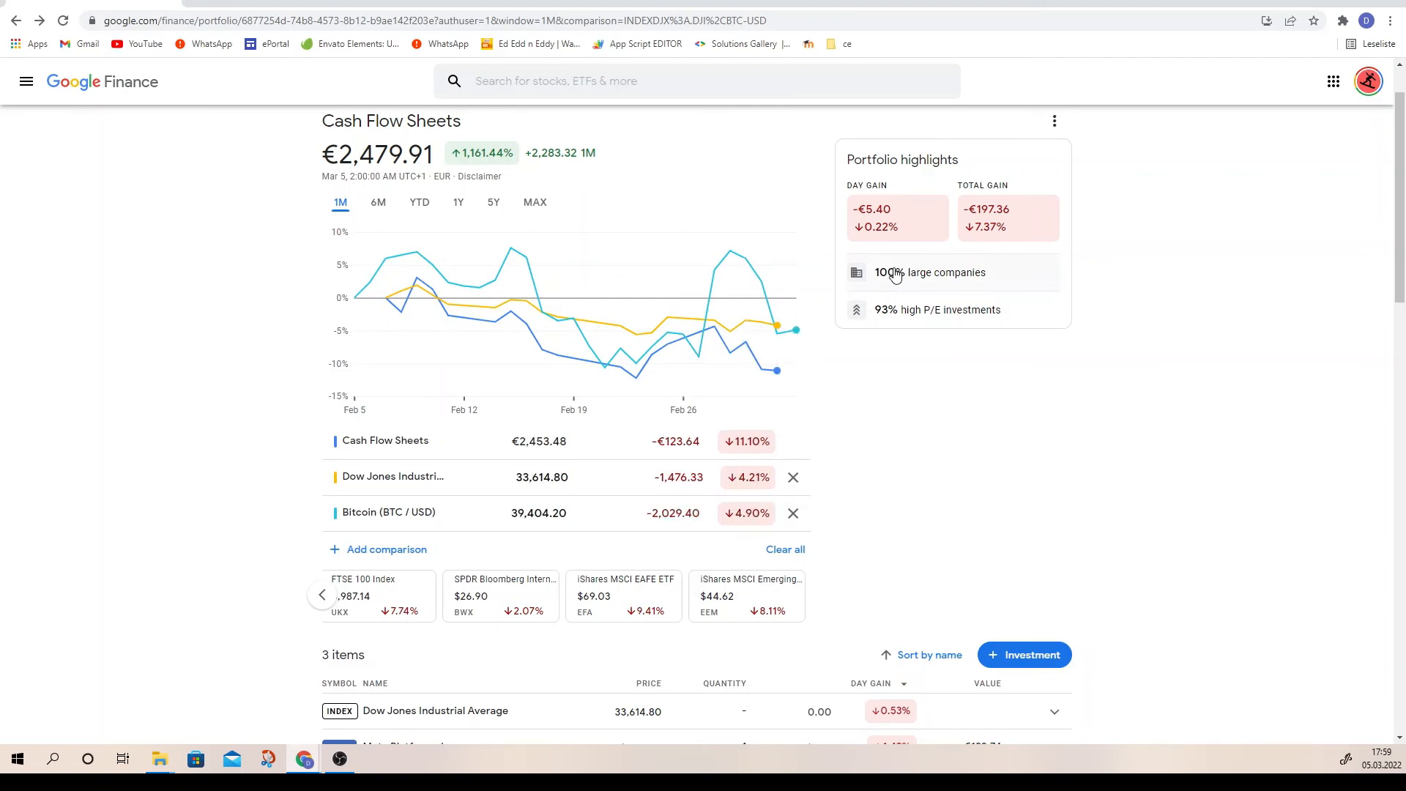
pyautogui.click(935, 278)
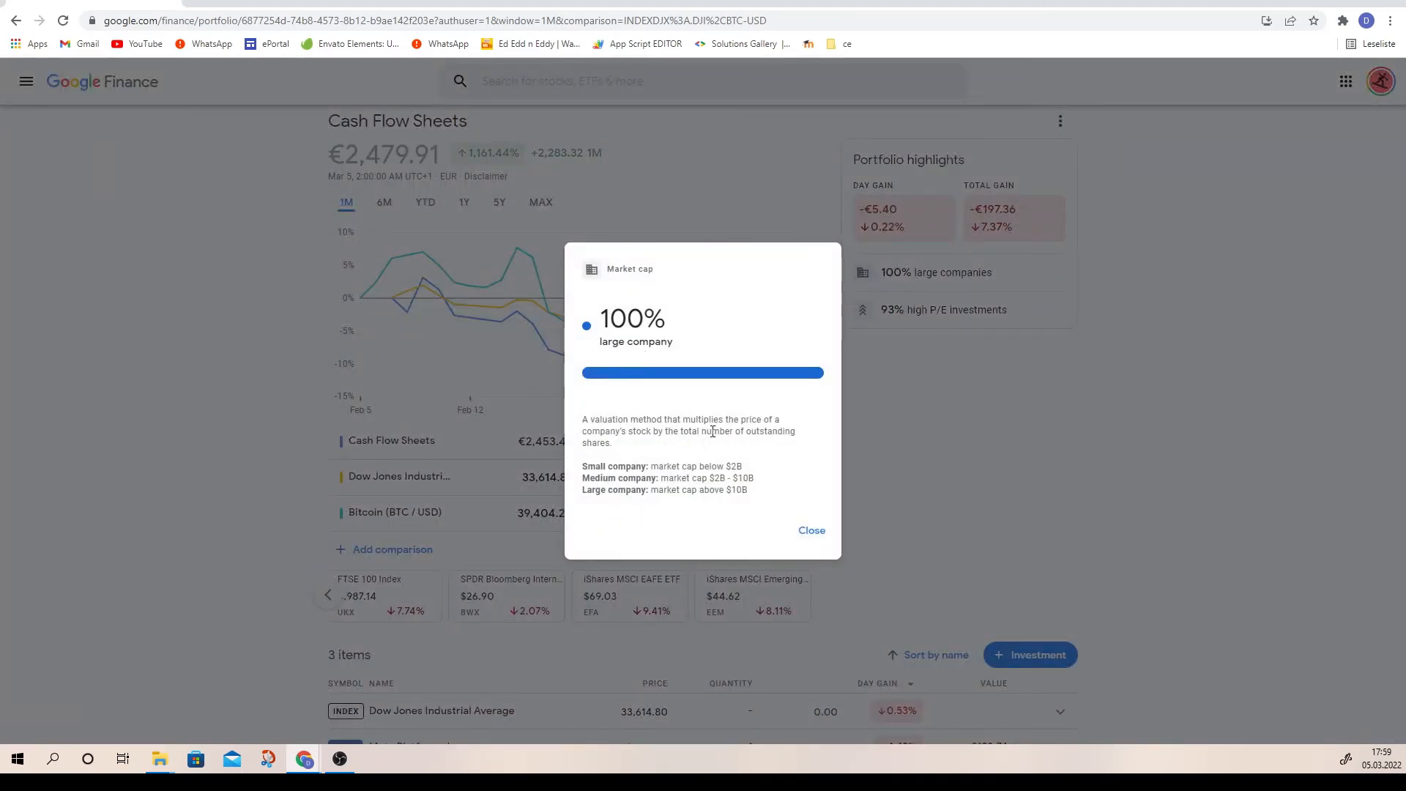
pyautogui.moveTo(731, 467); pyautogui.dragTo(628, 469)
pyautogui.doubleClick(630, 489)
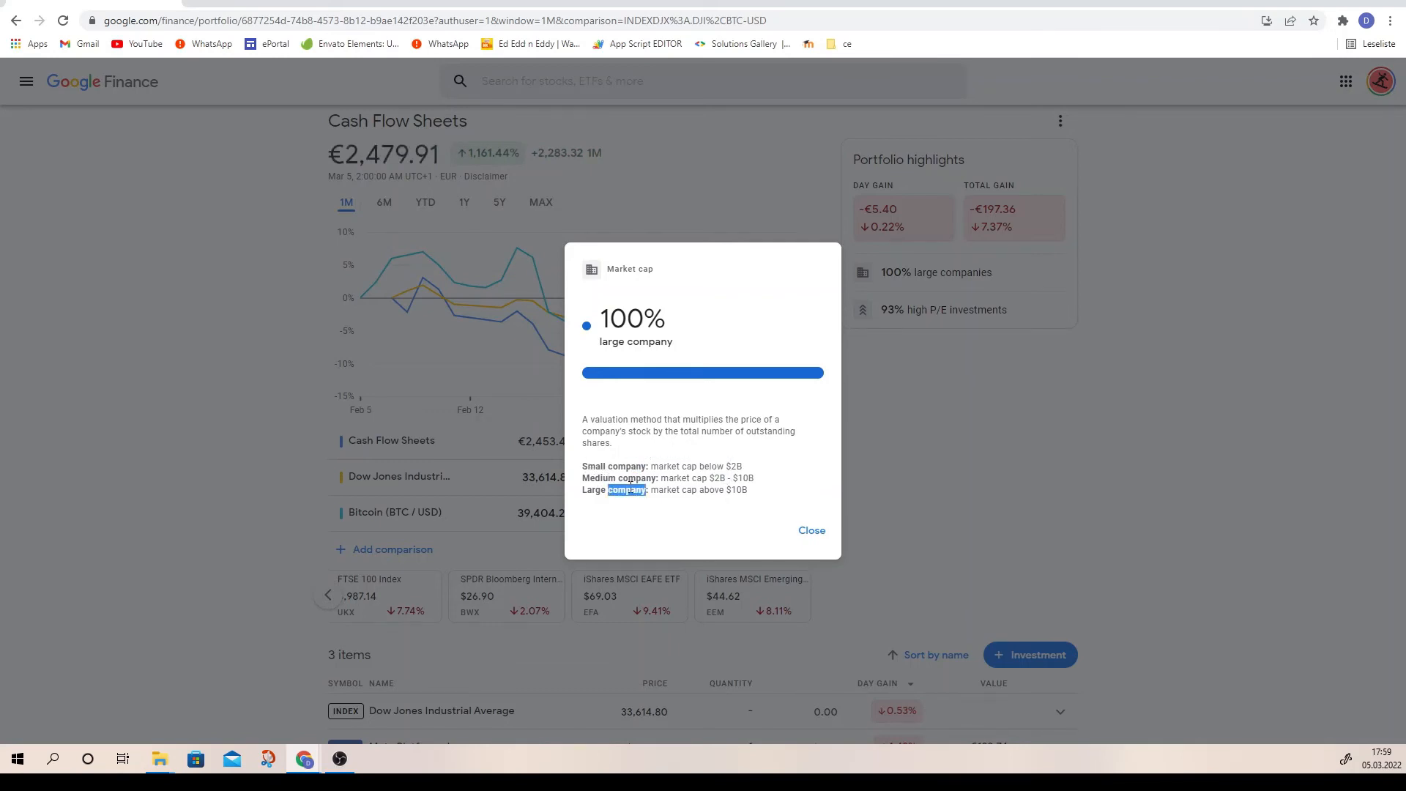
pyautogui.click(809, 531)
pyautogui.click(929, 309)
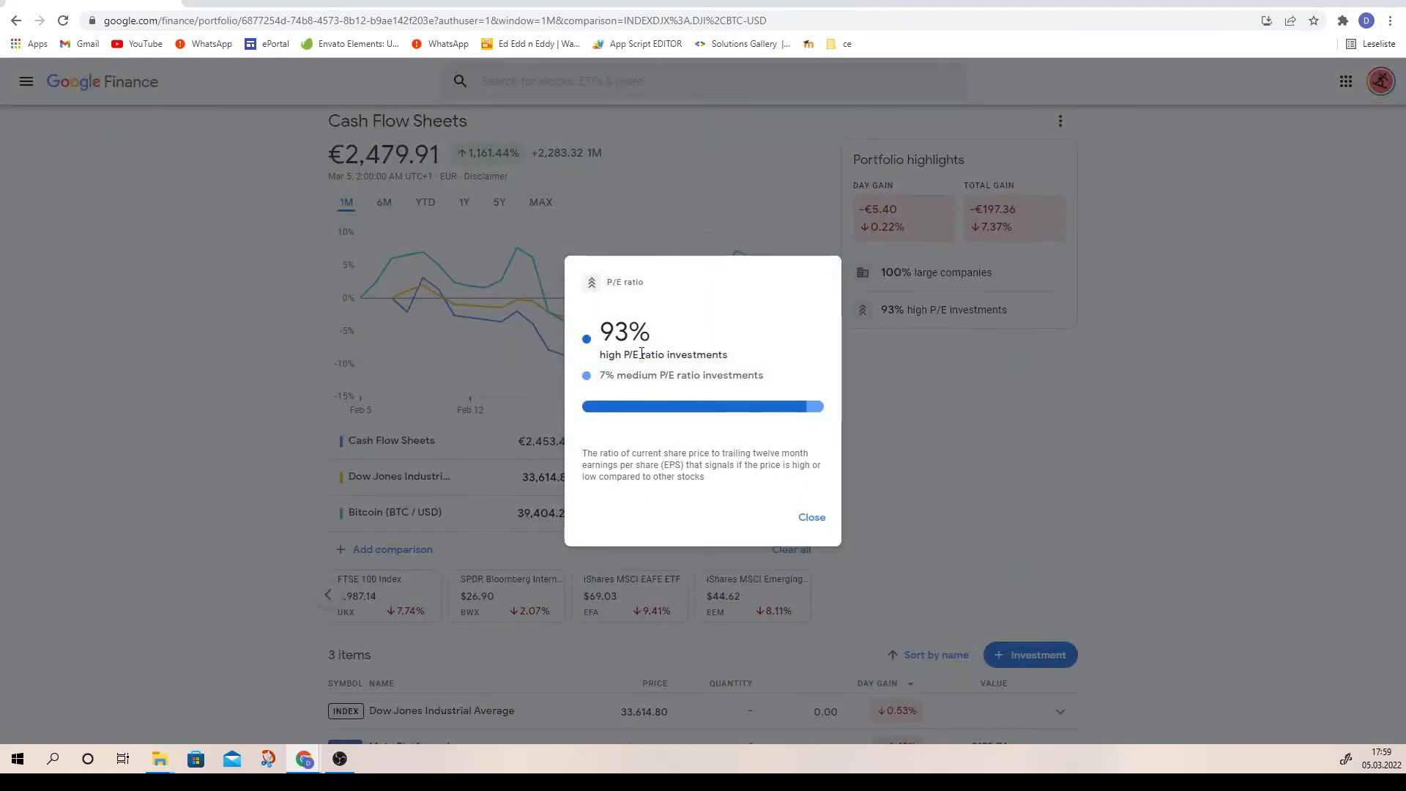
pyautogui.click(808, 521)
# Expand the Dow Jones Industrial Average holding and check its available options without deleting it.
pyautogui.scroll(-4, 806, 526)
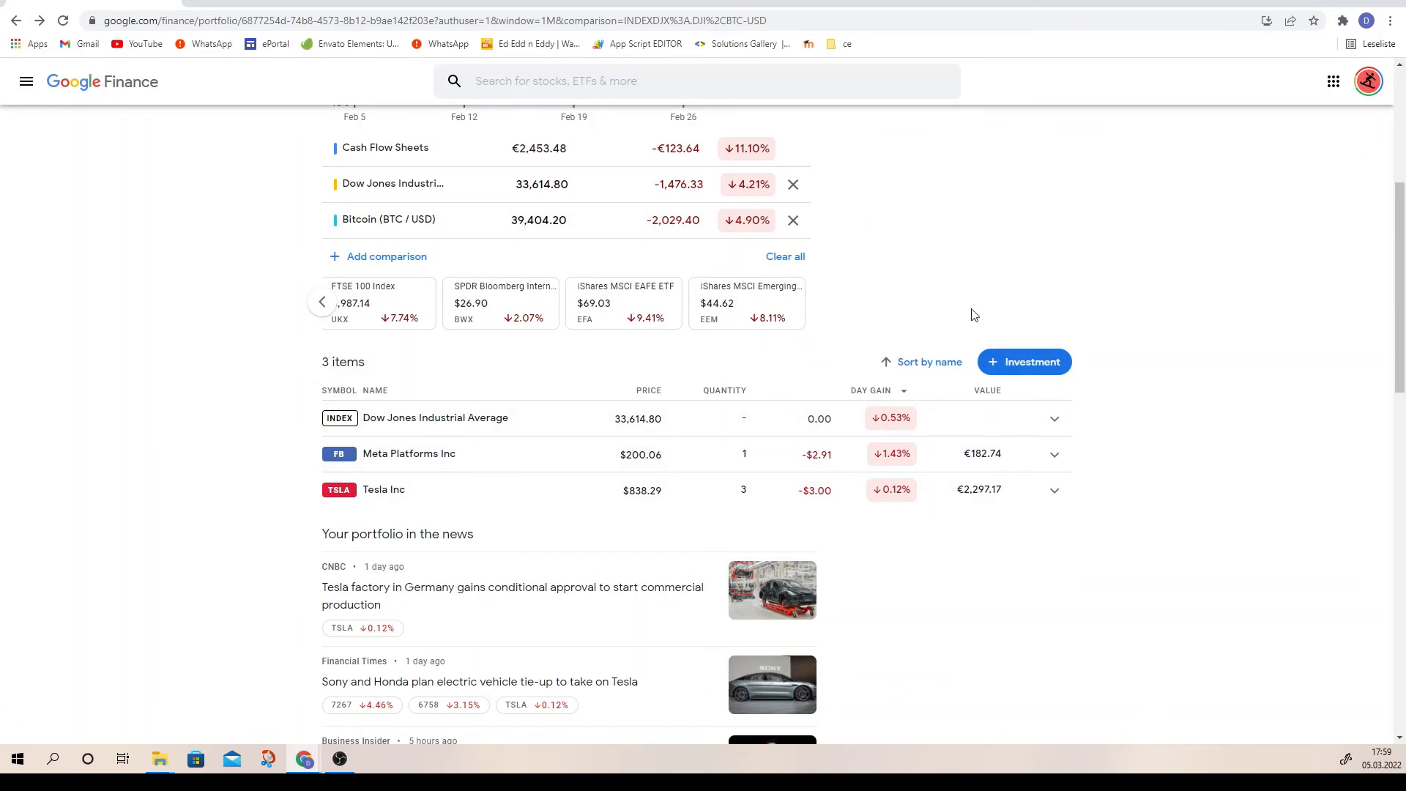
pyautogui.click(1055, 419)
pyautogui.click(1020, 428)
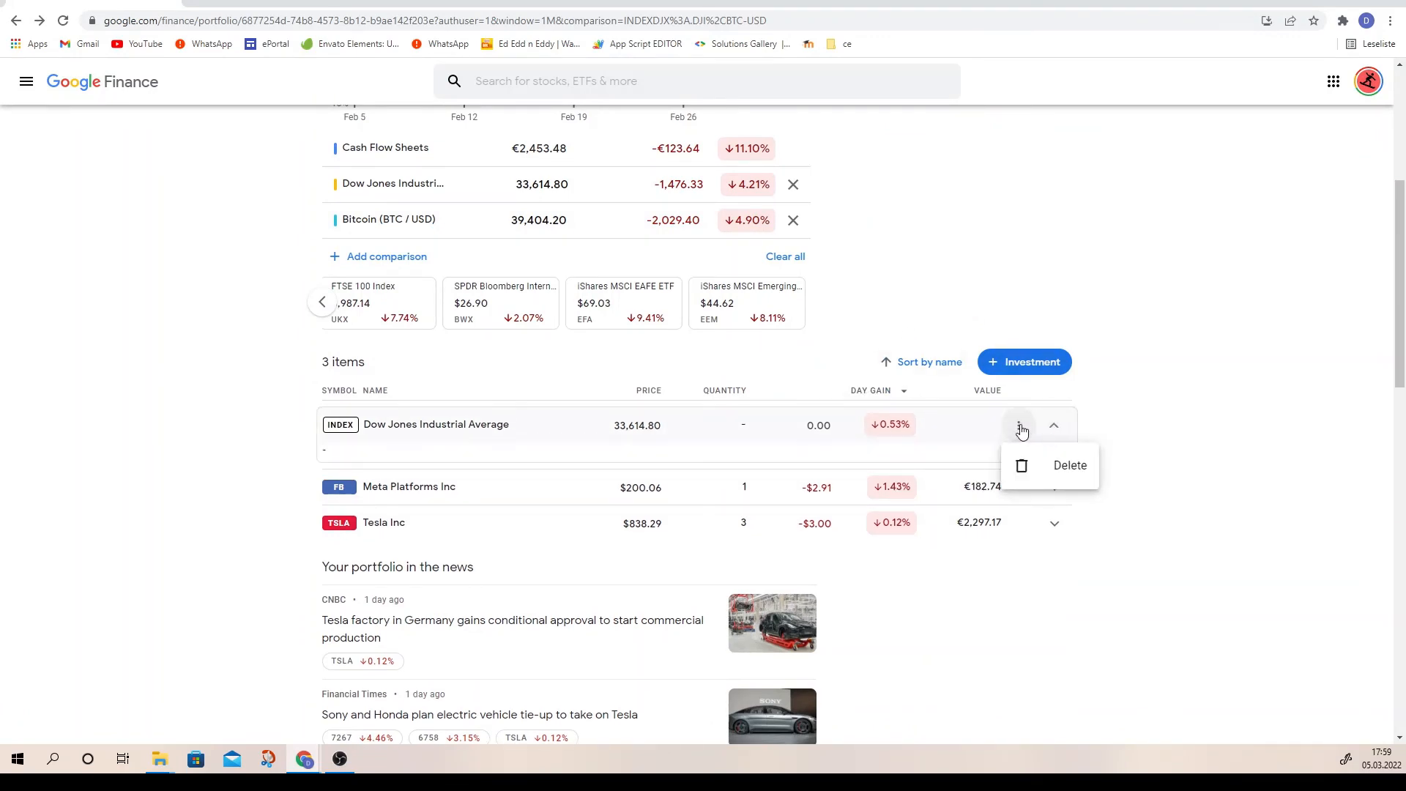
pyautogui.click(1114, 461)
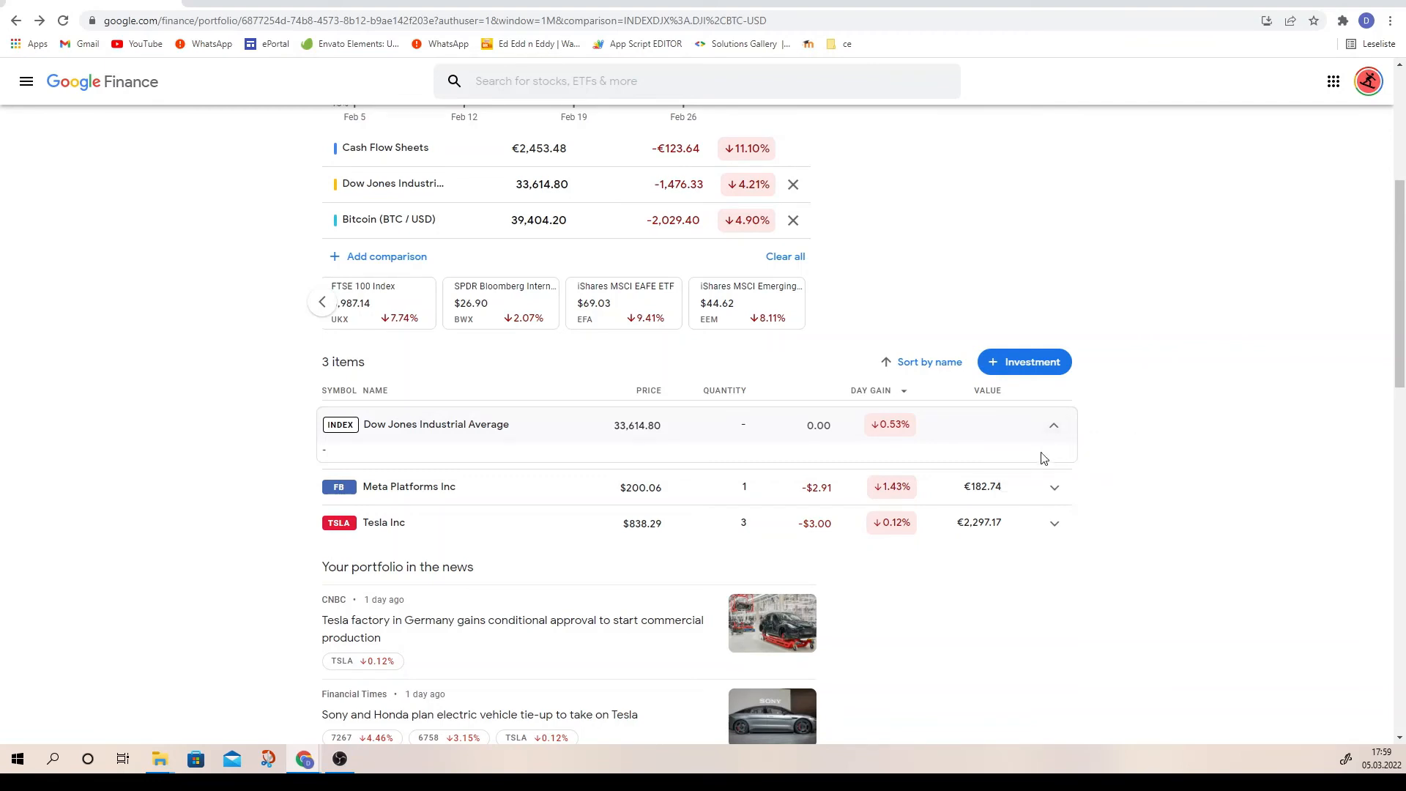
pyautogui.click(755, 487)
pyautogui.click(1146, 505)
# Create a new watchlist named "Cashflow Watchlist 1" and add Bitcoin (BTC / USD) to it.
pyautogui.scroll(3, 703, 425)
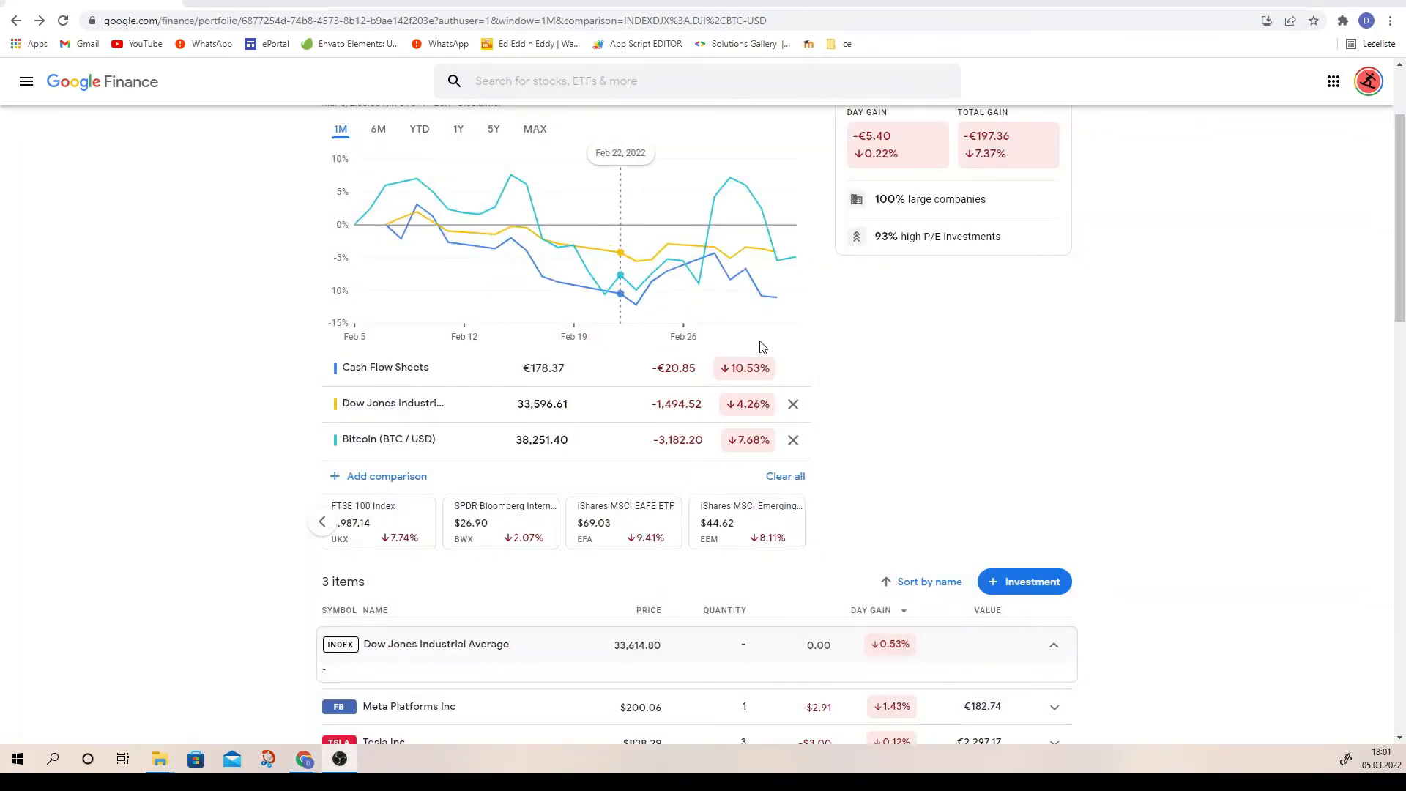
pyautogui.scroll(2, 835, 423)
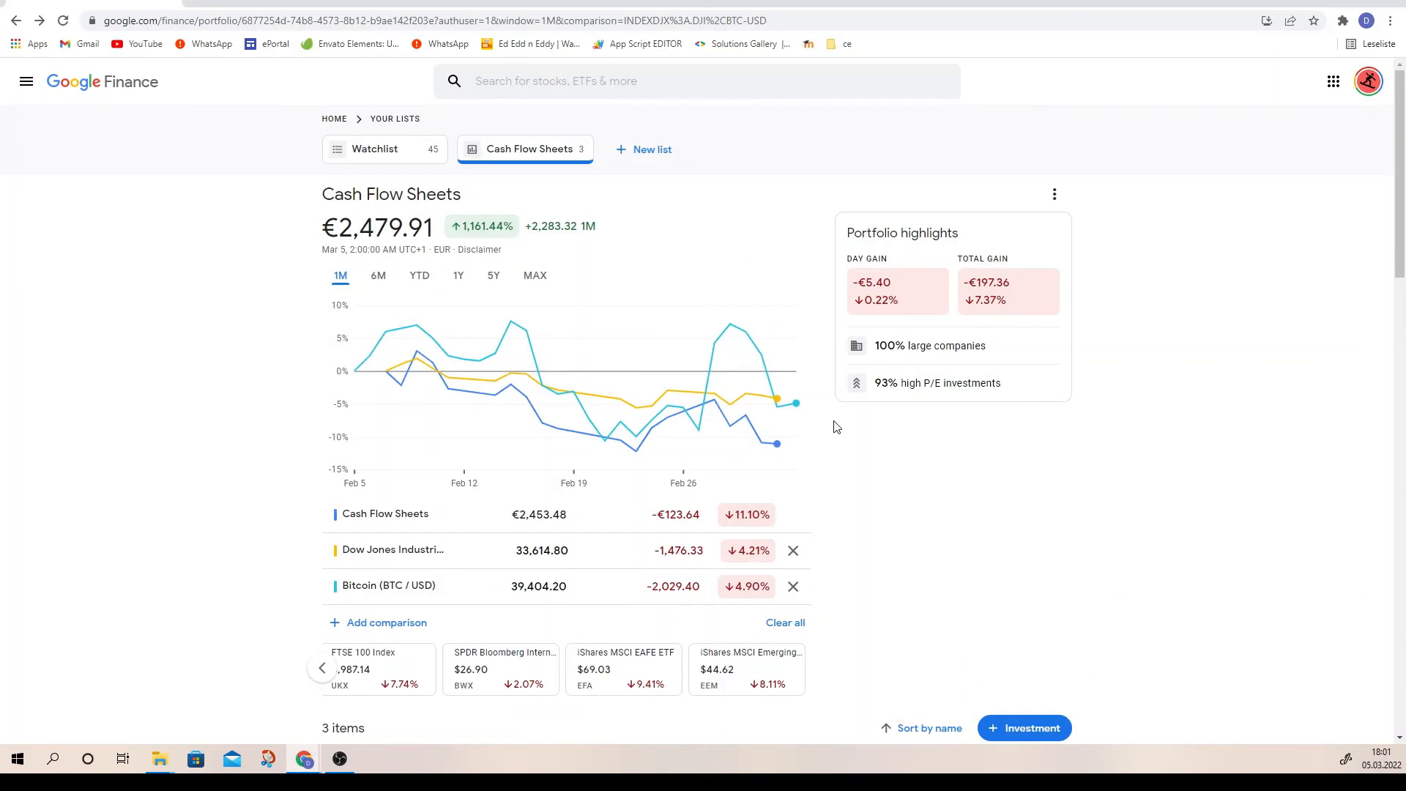
pyautogui.click(28, 84)
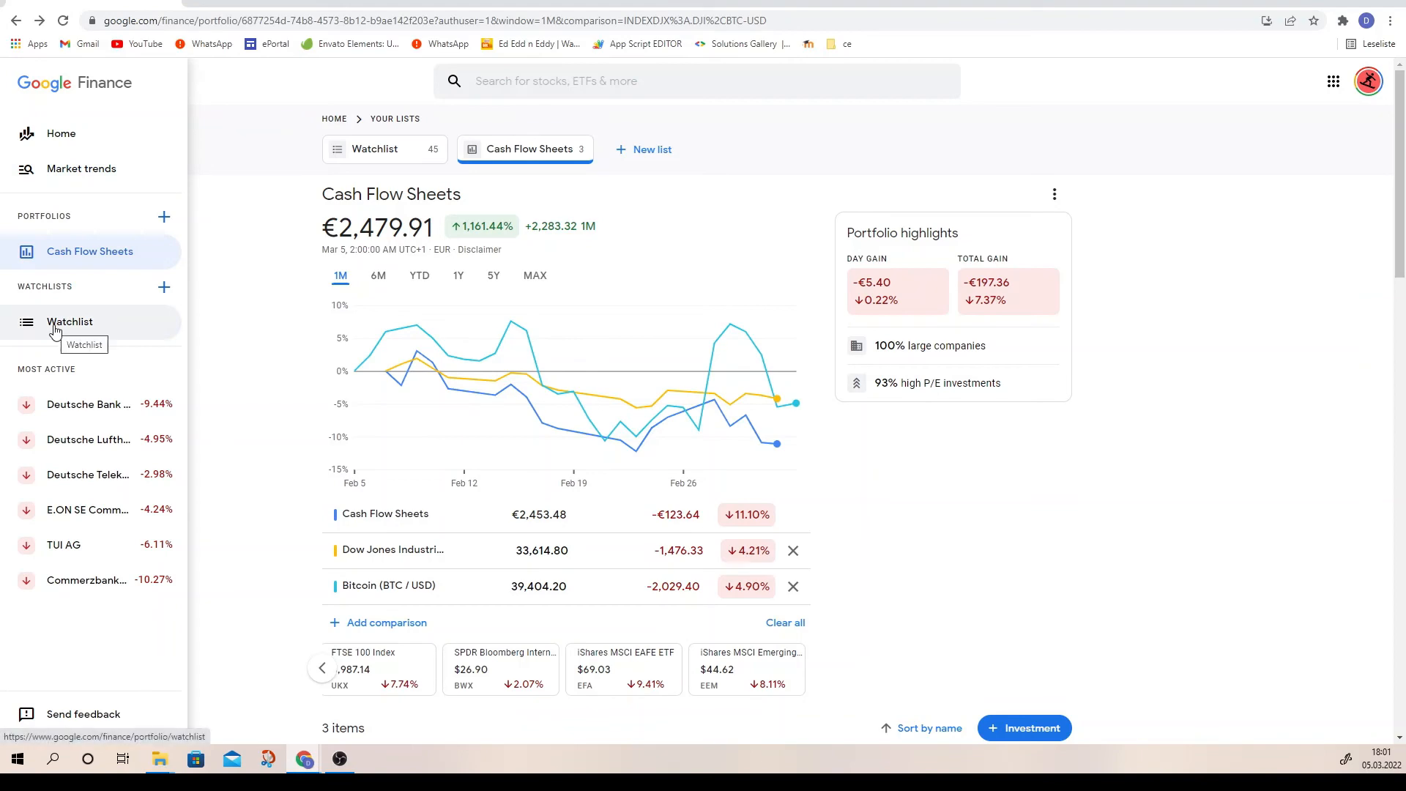
pyautogui.click(164, 288)
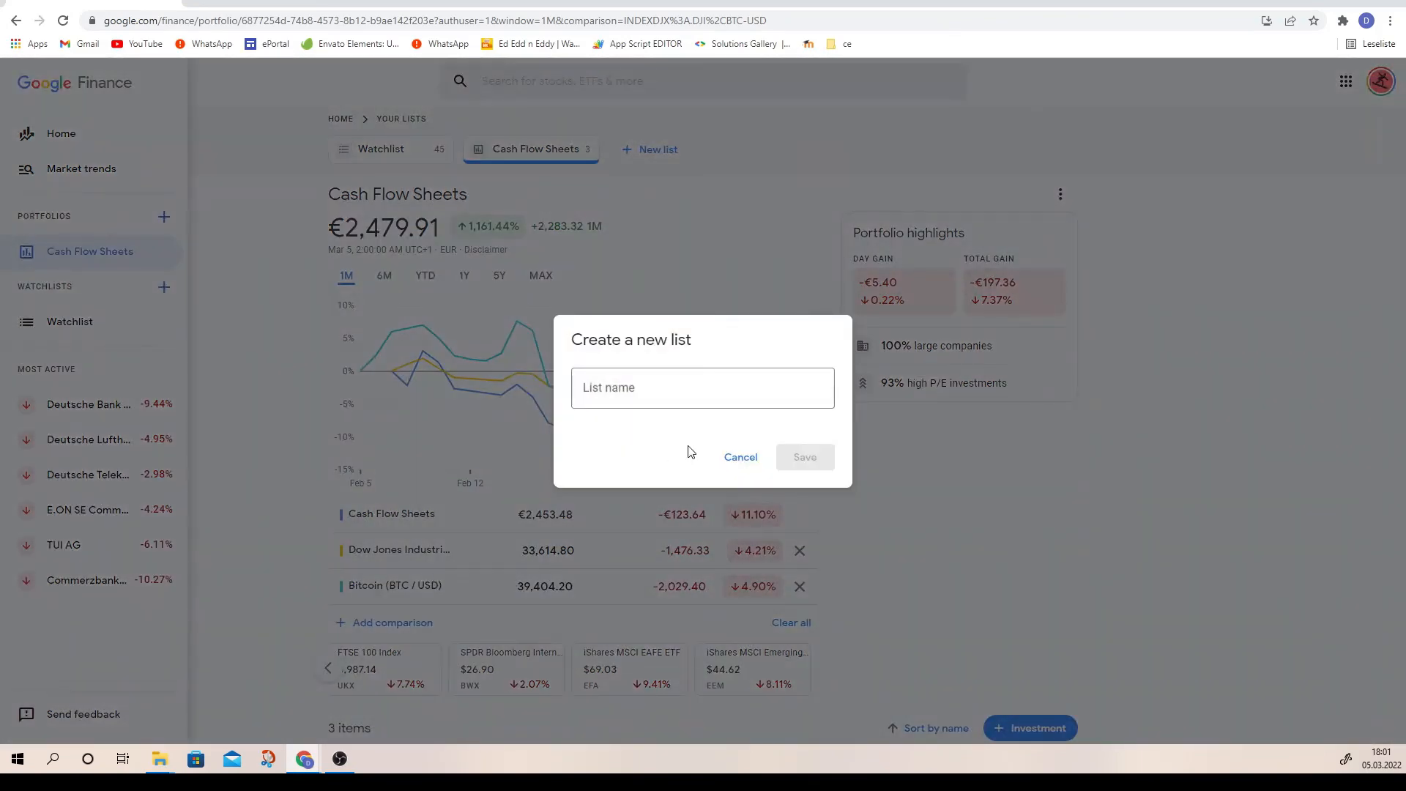
pyautogui.click(685, 388)
pyautogui.write('Cashflow ')
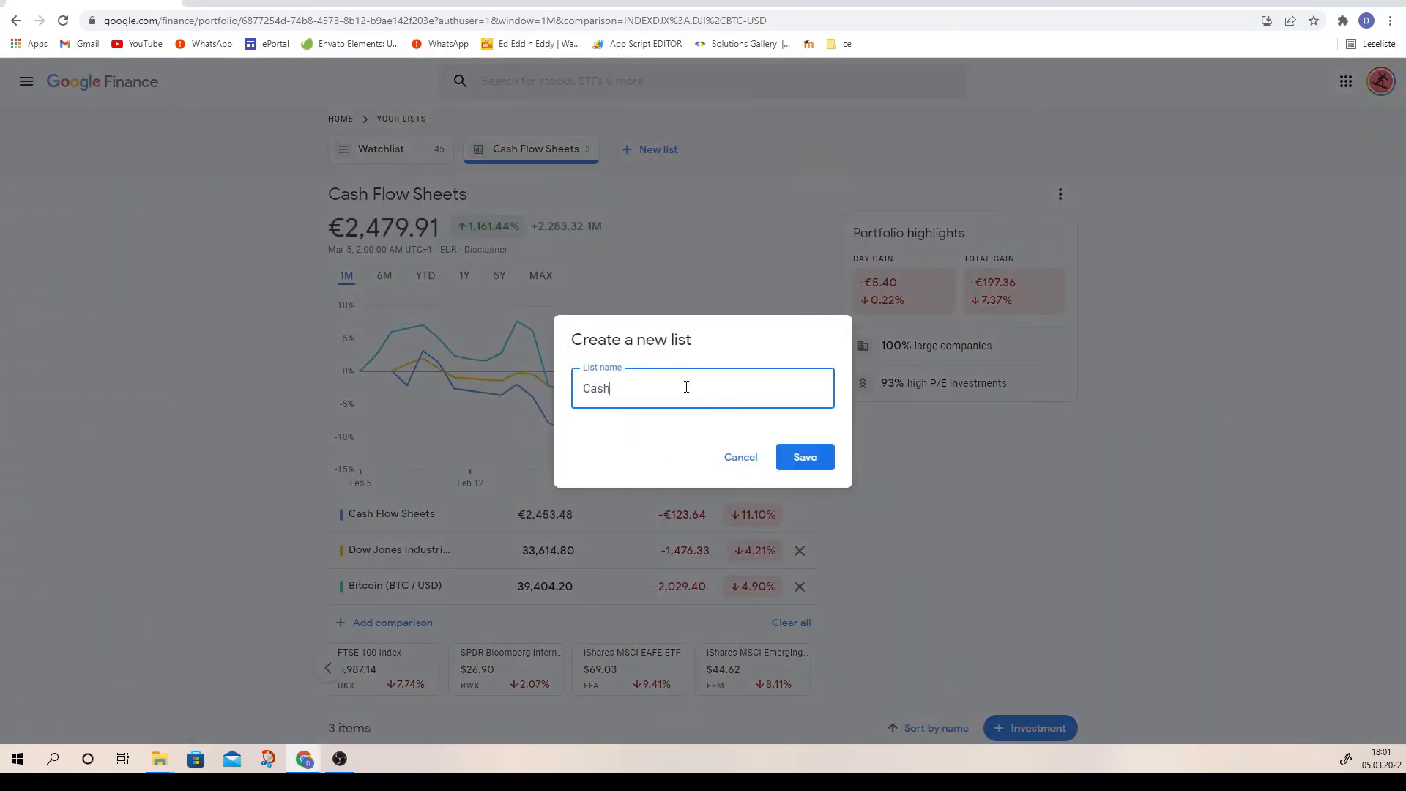
pyautogui.write('Watchlit')
pyautogui.press('BackSpace')
pyautogui.press('BackSpace')
pyautogui.write('st1')
pyautogui.click(828, 456)
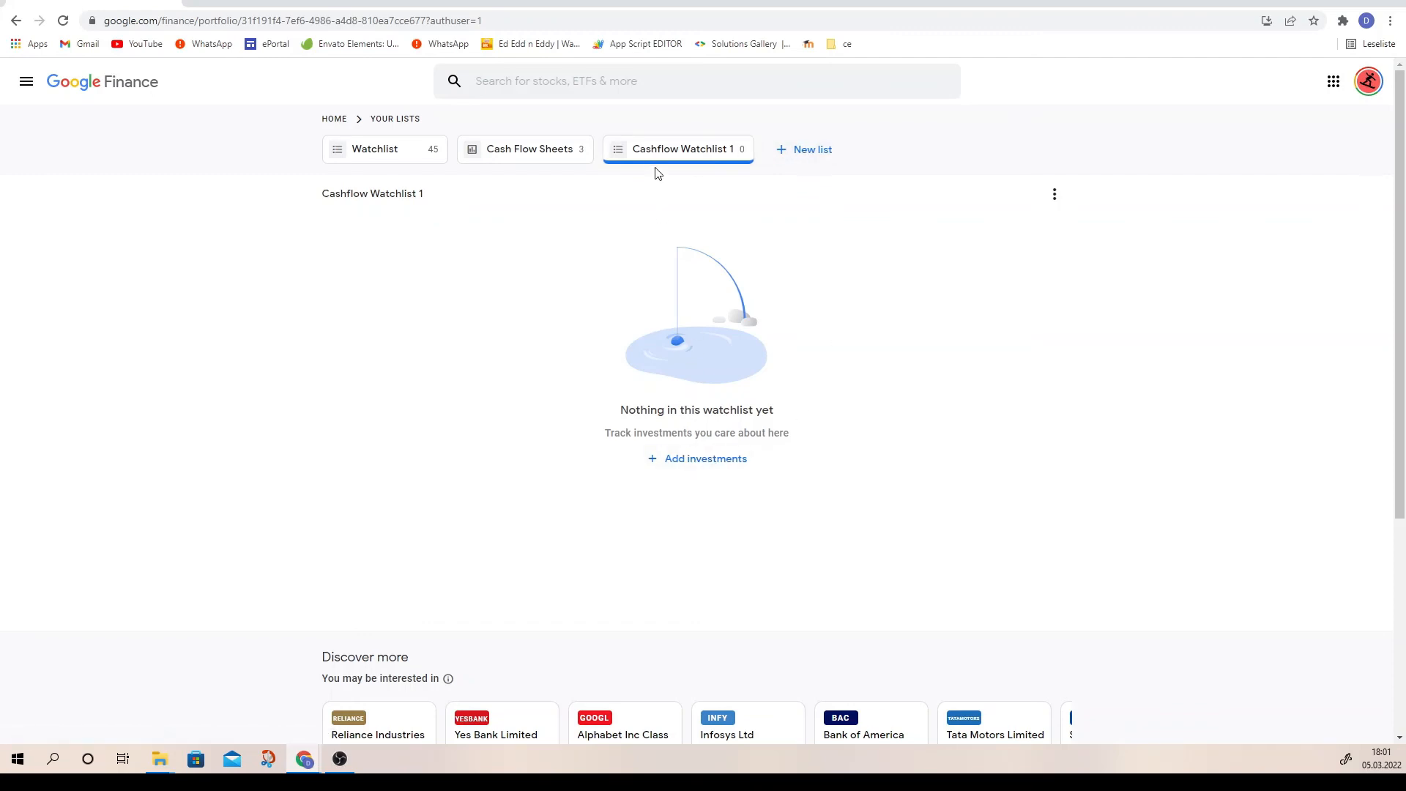
pyautogui.click(703, 461)
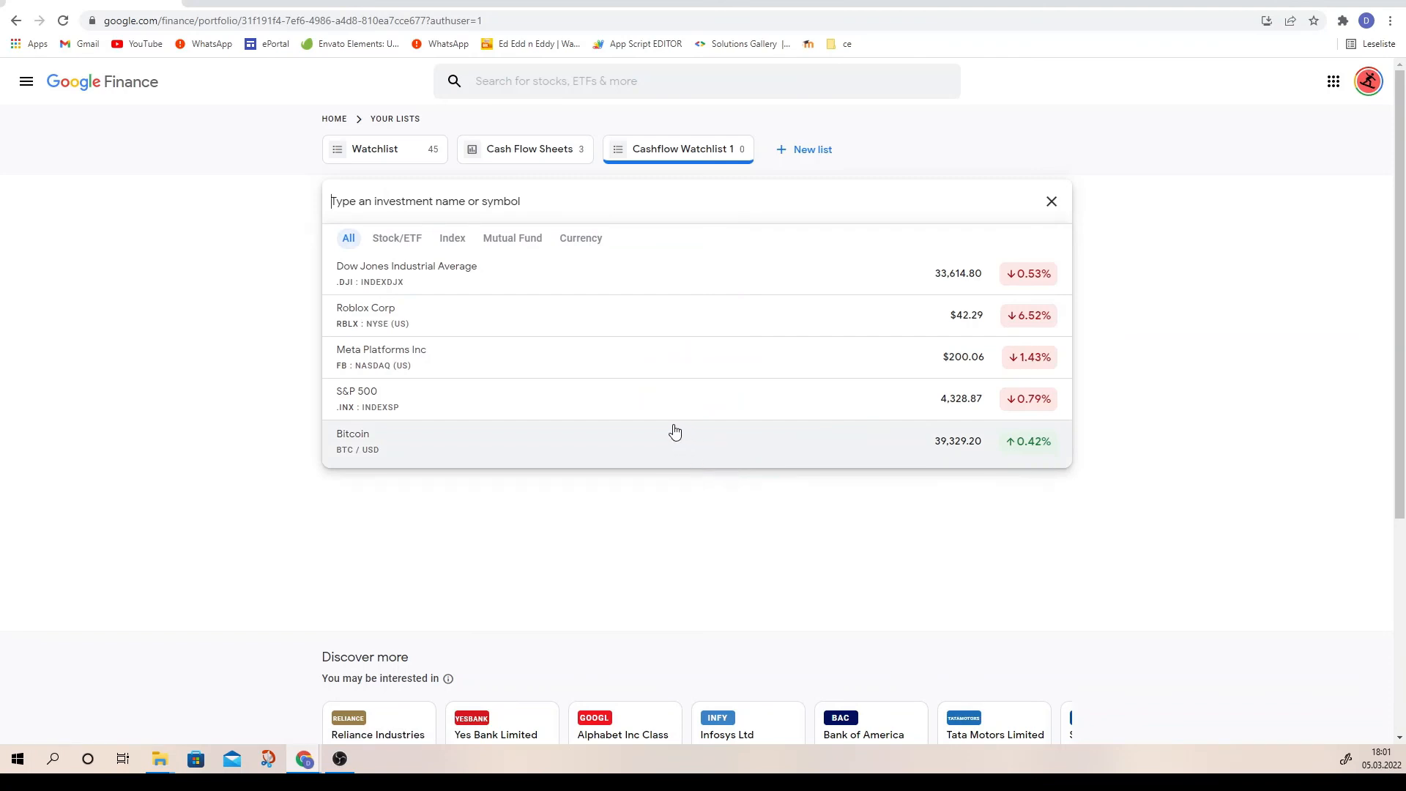
pyautogui.click(484, 444)
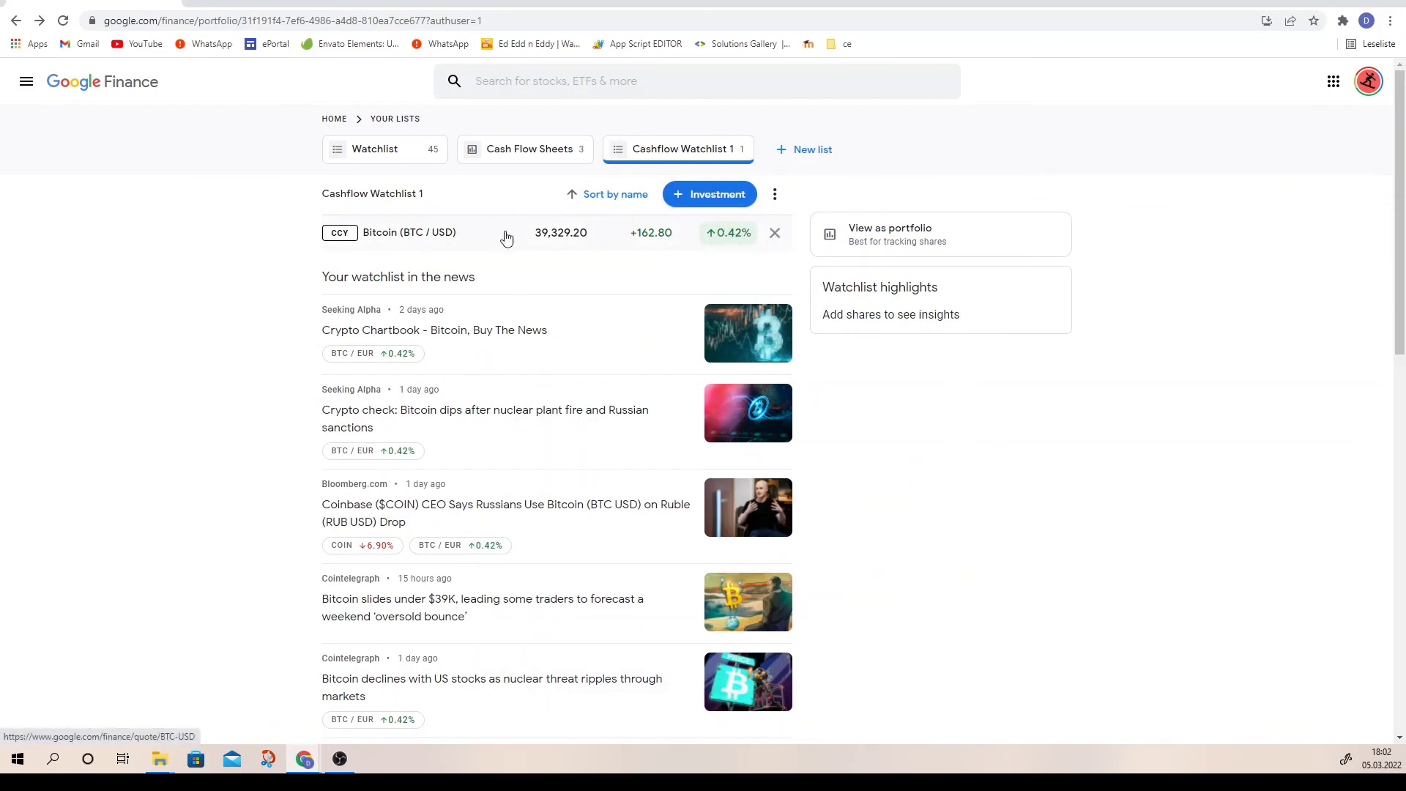
# View the Bitcoin to United States Dollar quote page from the watchlist and return to Cashflow Watchlist 1.
pyautogui.click(467, 243)
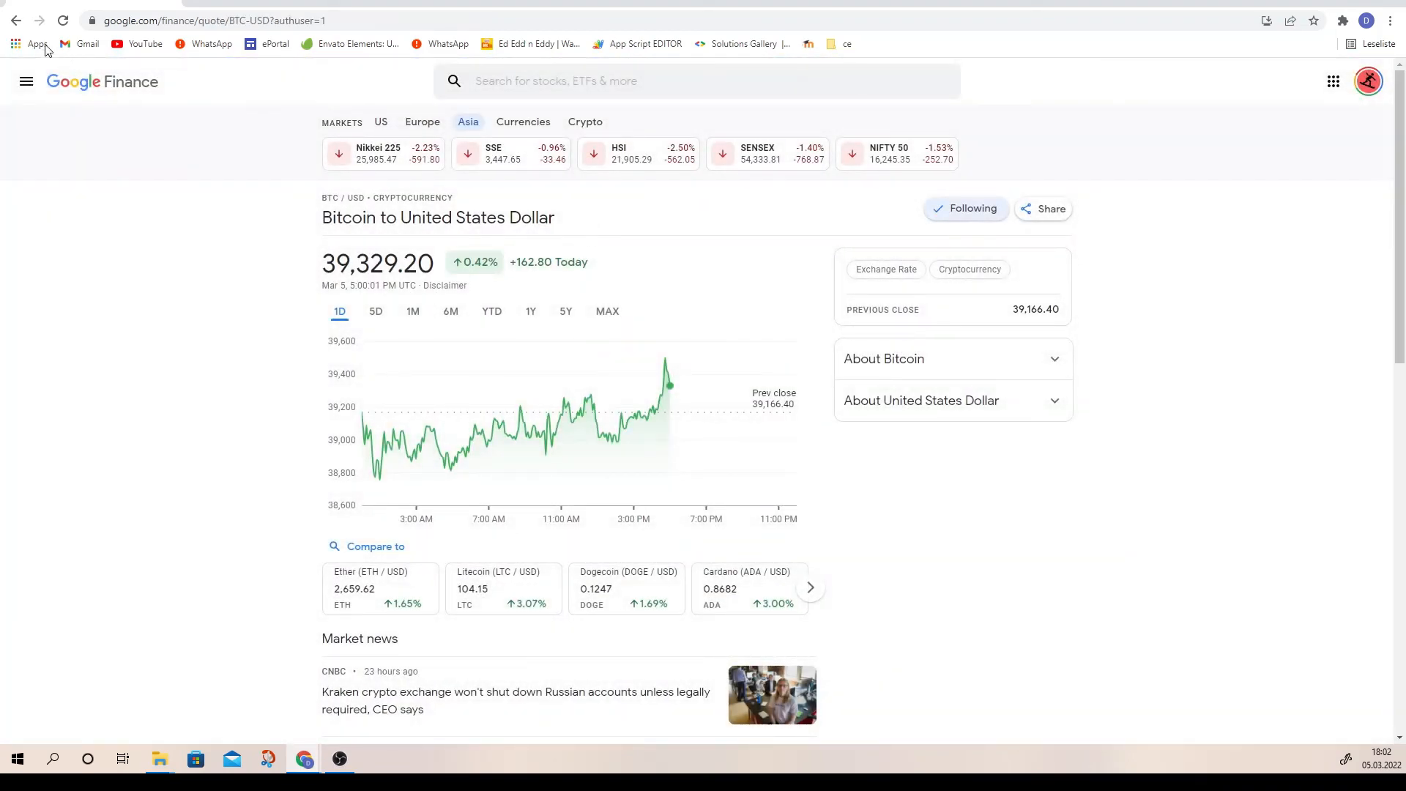
pyautogui.click(16, 21)
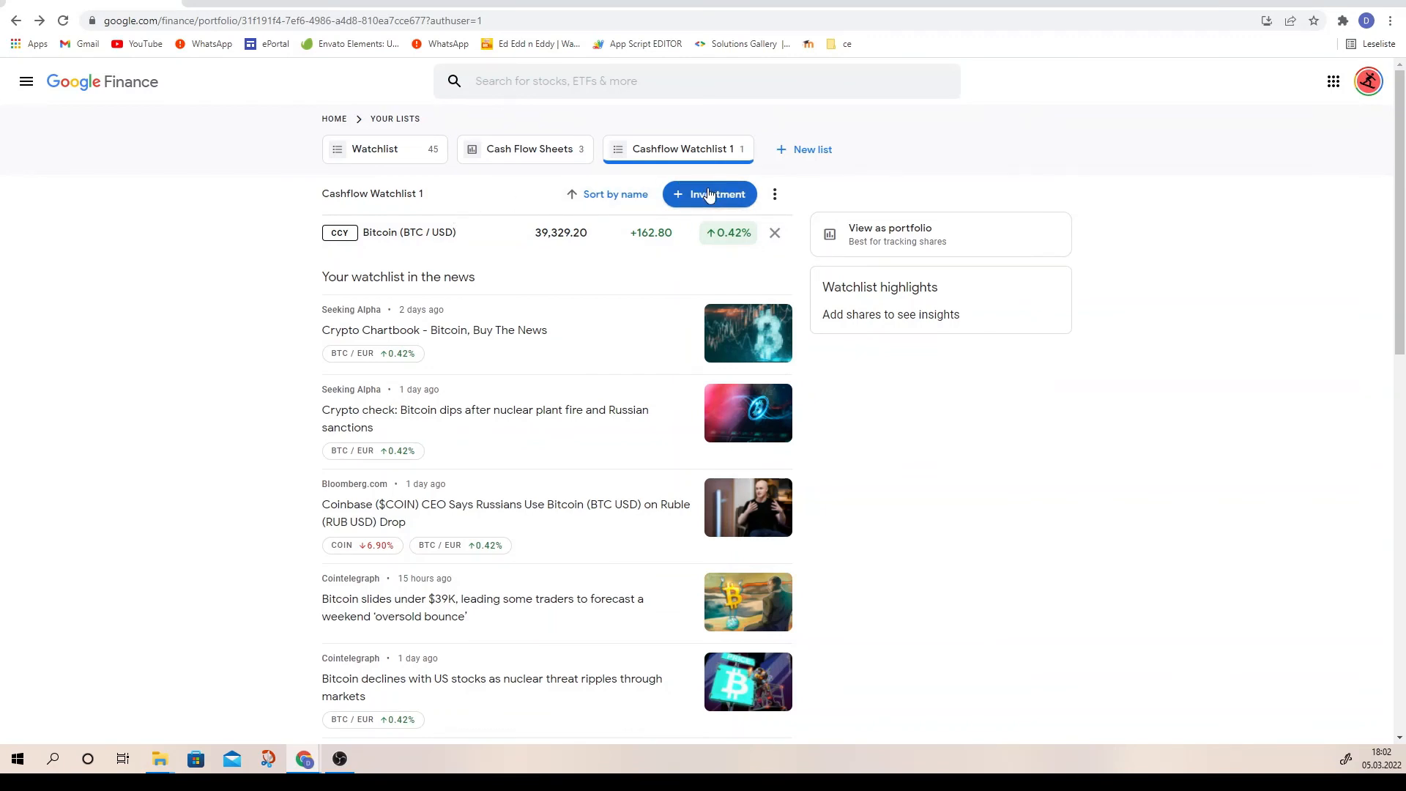
# Add Alphabet Inc Class C (GOOG) to Cashflow Watchlist 1 as a new investment.
pyautogui.click(709, 194)
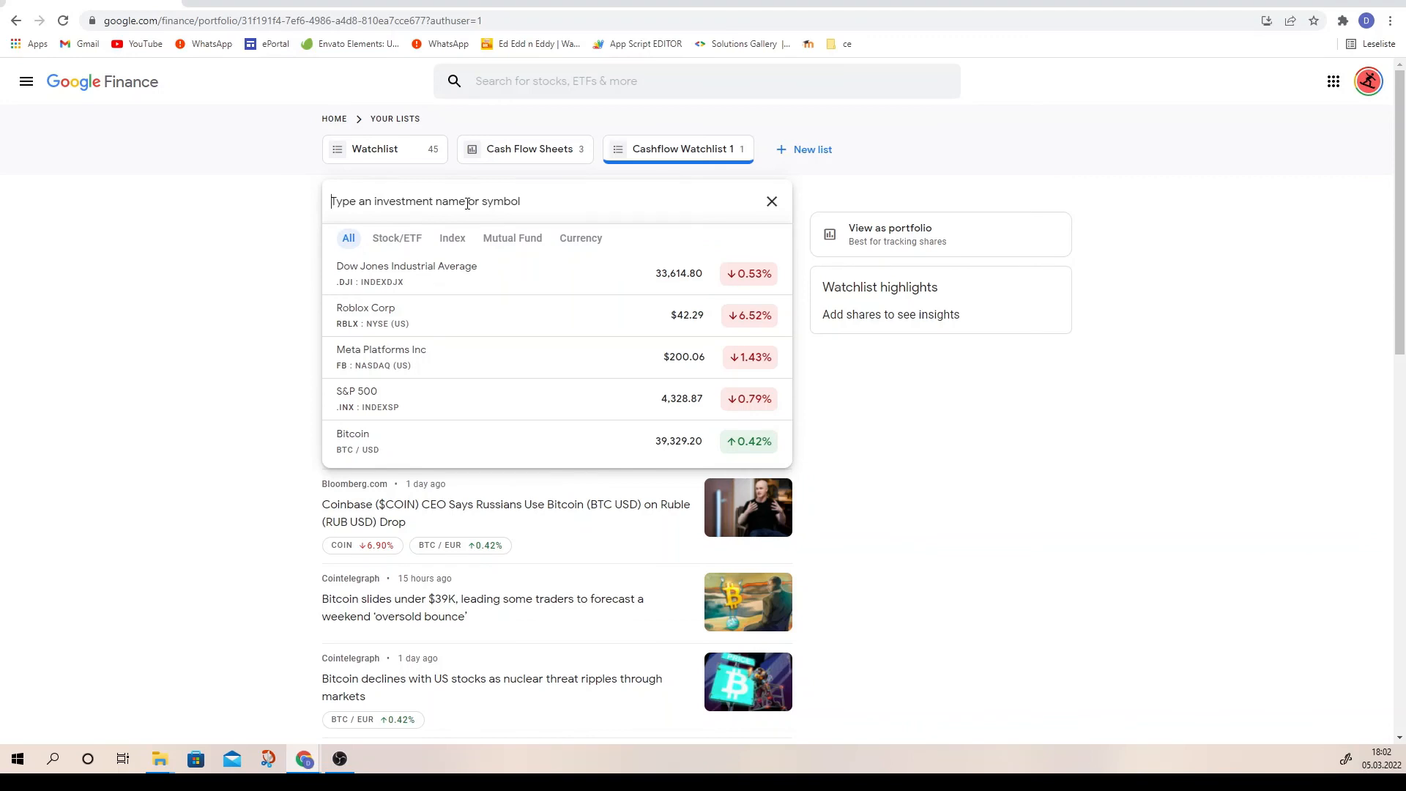
pyautogui.write('s')
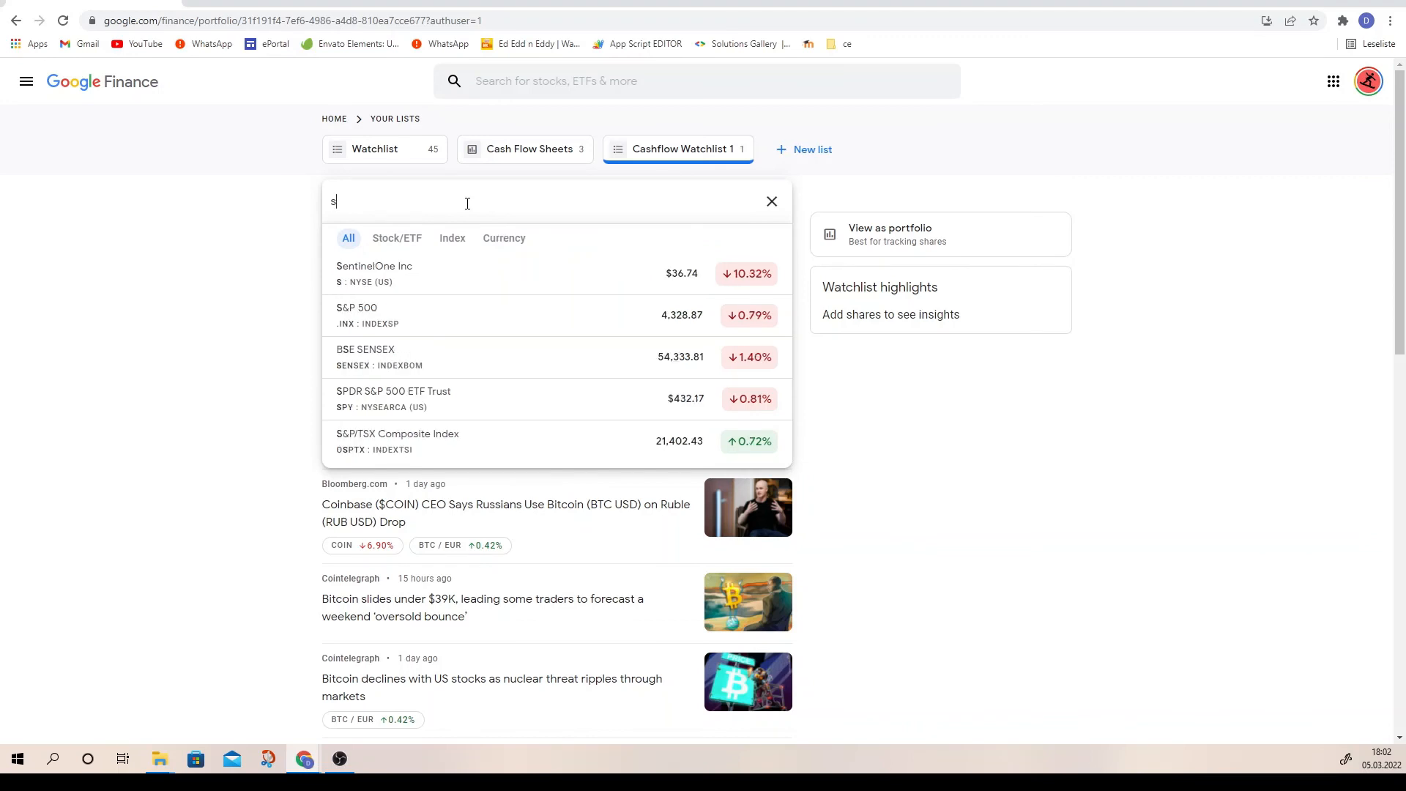
pyautogui.press('BackSpace')
pyautogui.write('a')
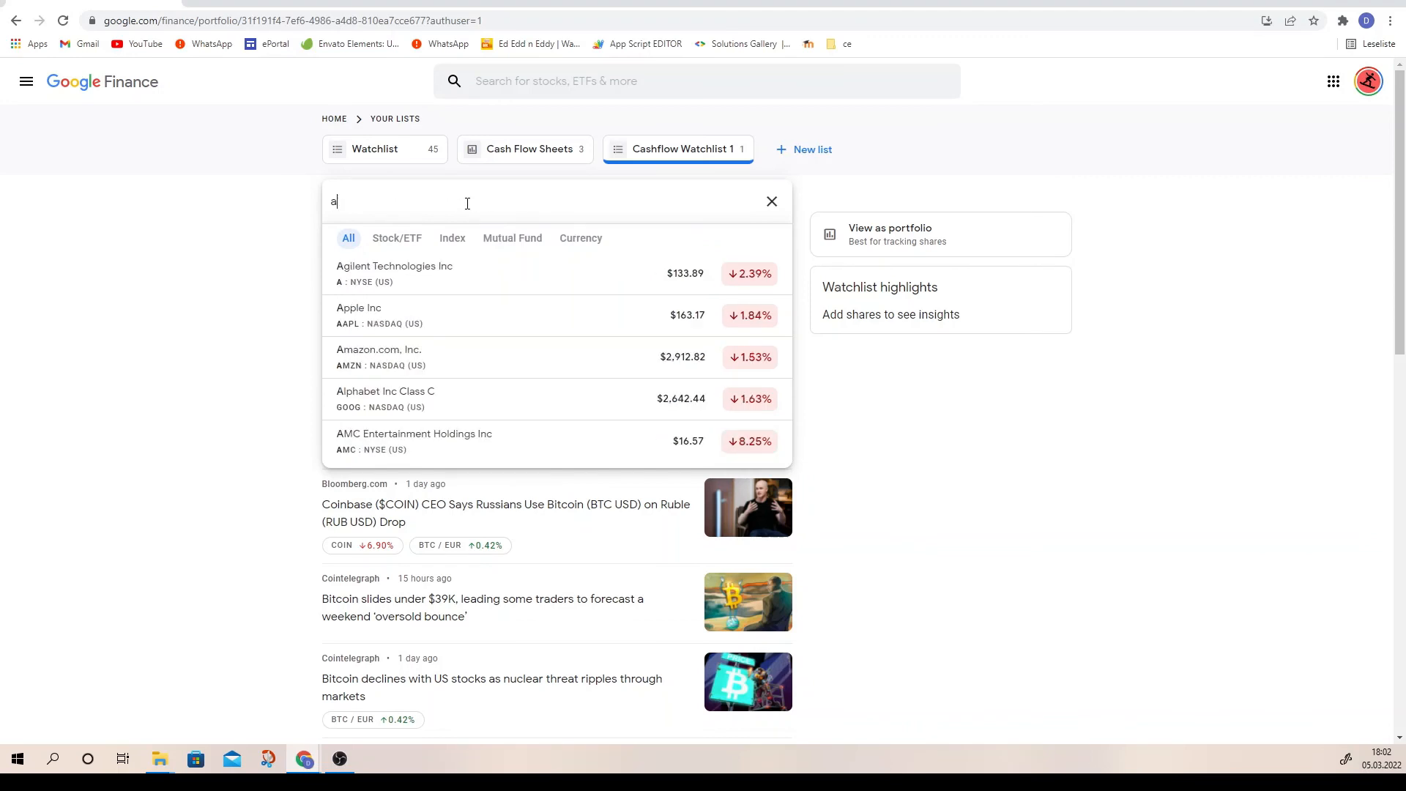
pyautogui.click(437, 391)
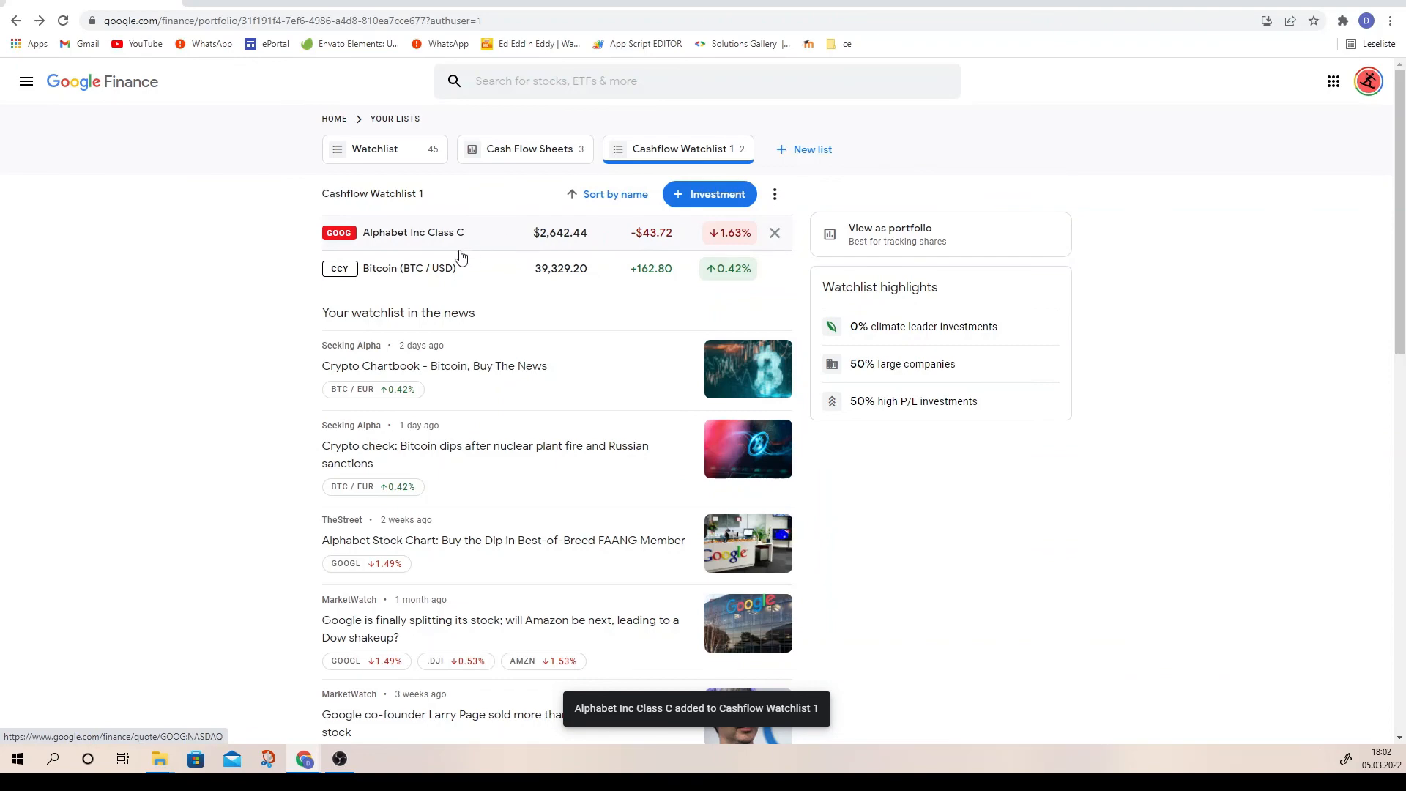
# Return to the Google Finance home page, search for "shop" and open the NYSE-listed Shopify Inc quote.
pyautogui.scroll(-1, 459, 259)
pyautogui.scroll(-10, 459, 259)
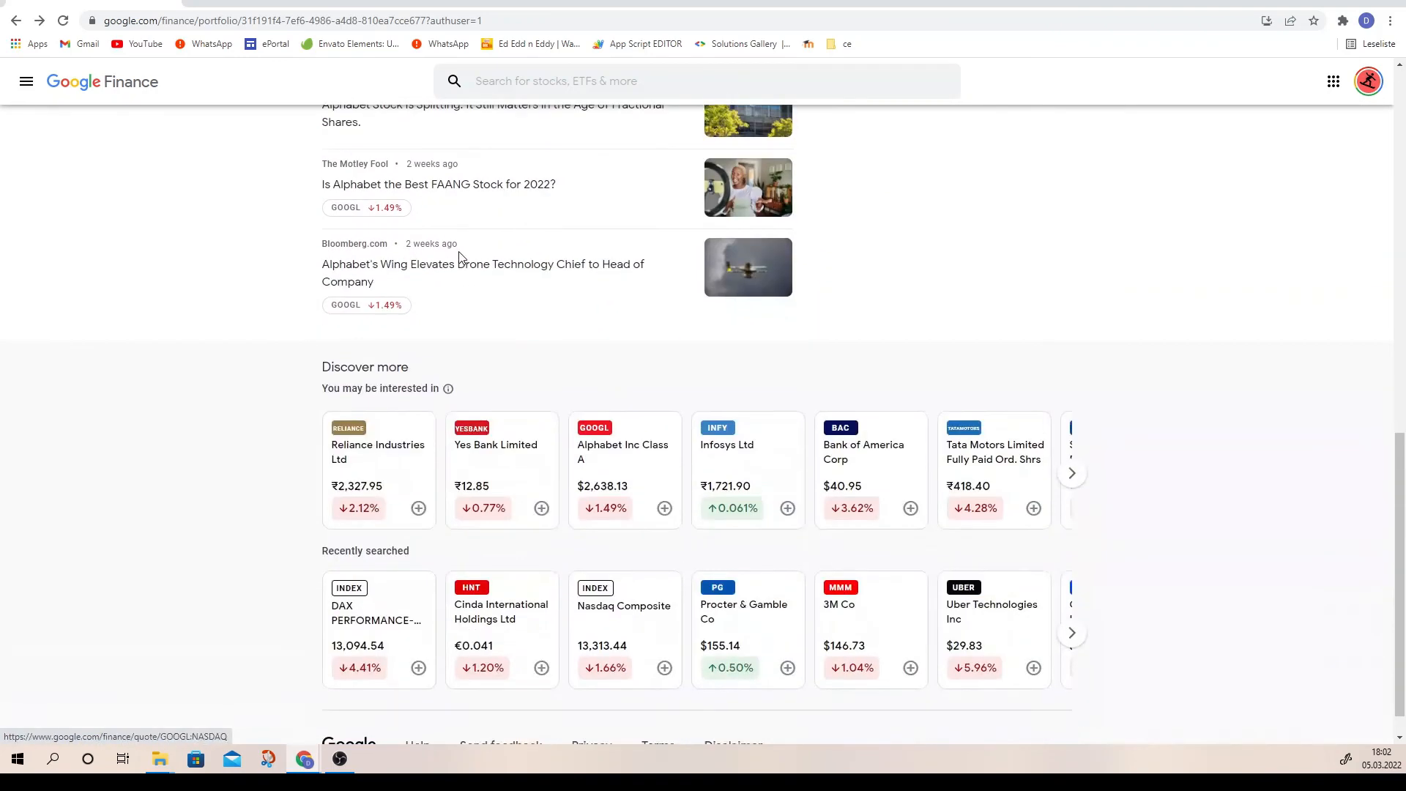
pyautogui.scroll(4, 459, 259)
pyautogui.scroll(8, 459, 259)
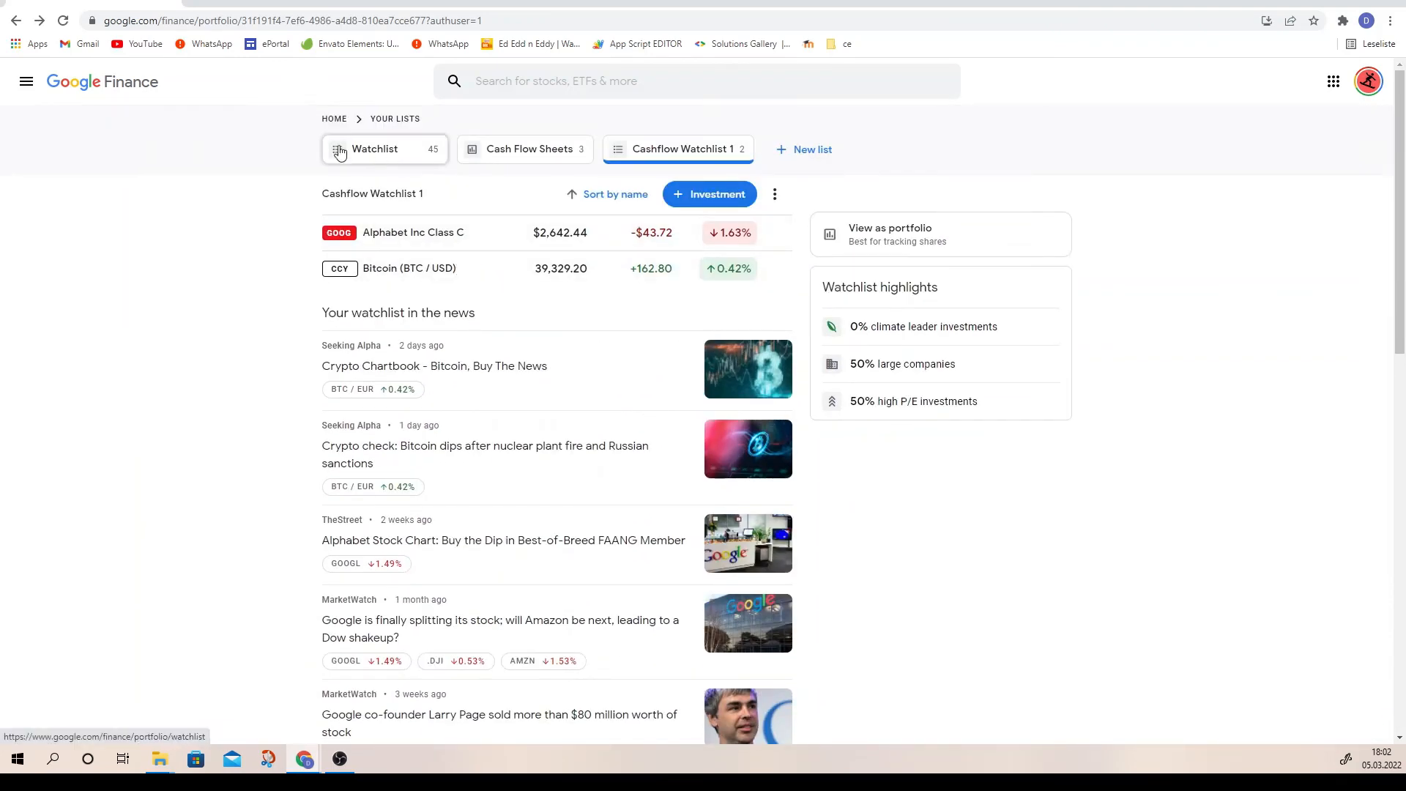
pyautogui.click(106, 94)
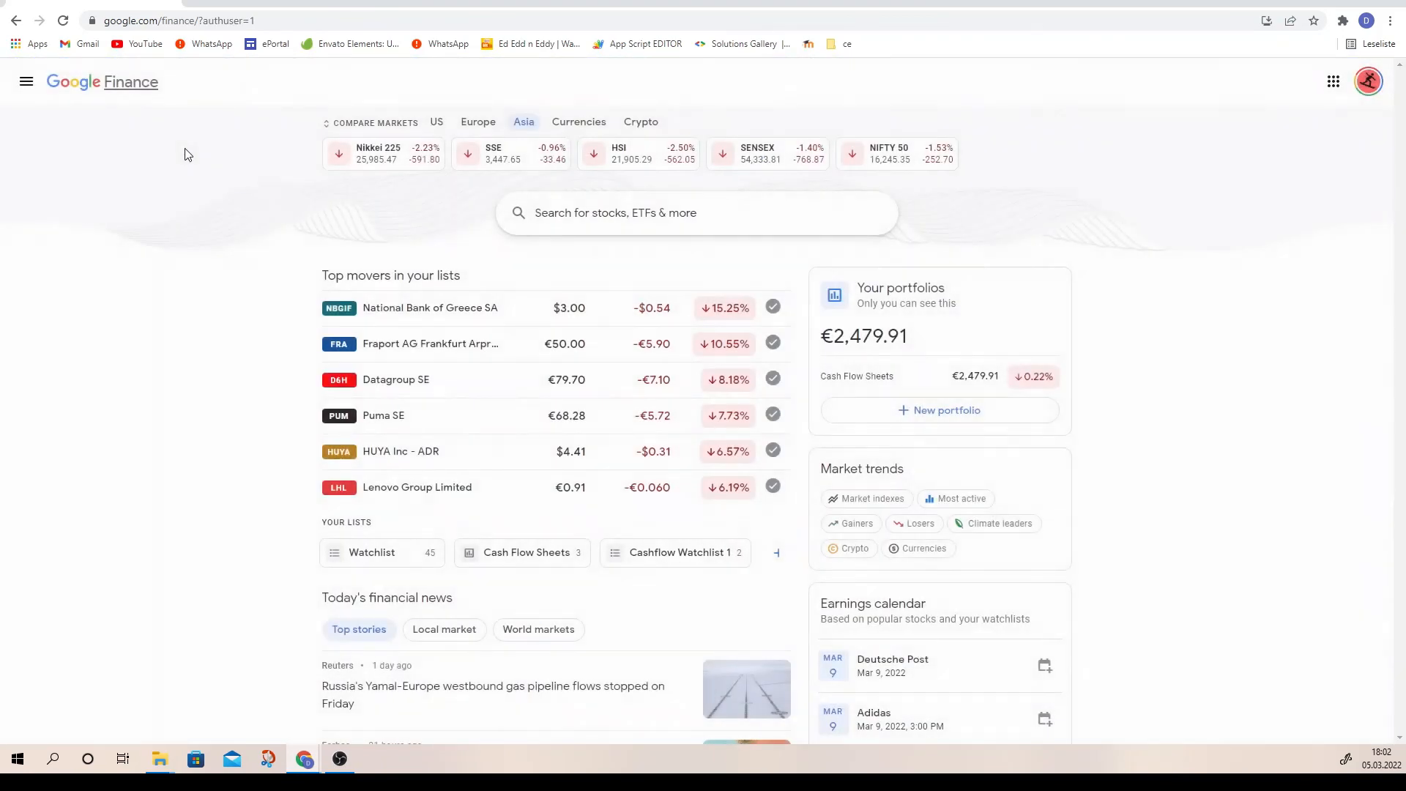
pyautogui.click(689, 219)
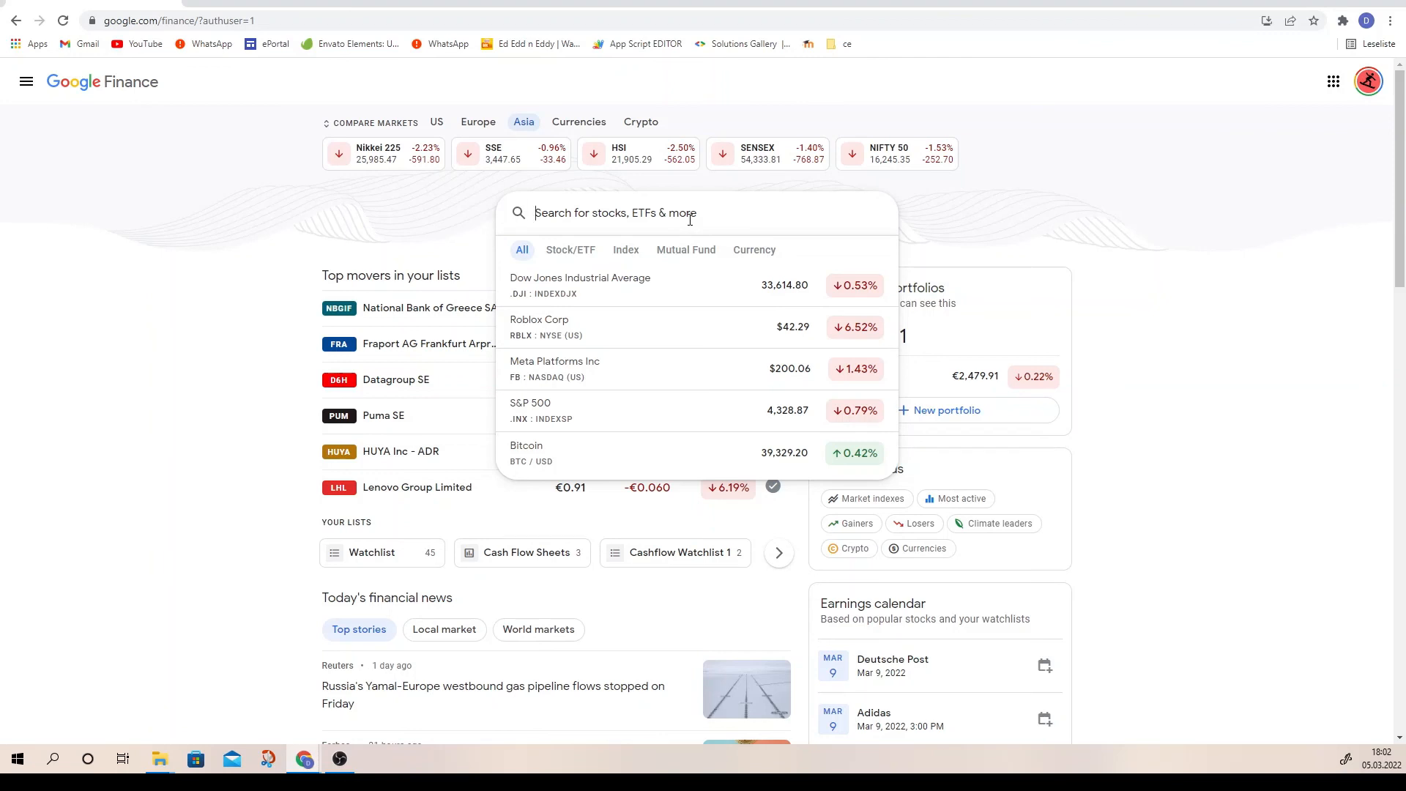
pyautogui.write('c')
pyautogui.press('BackSpace')
pyautogui.write('shop')
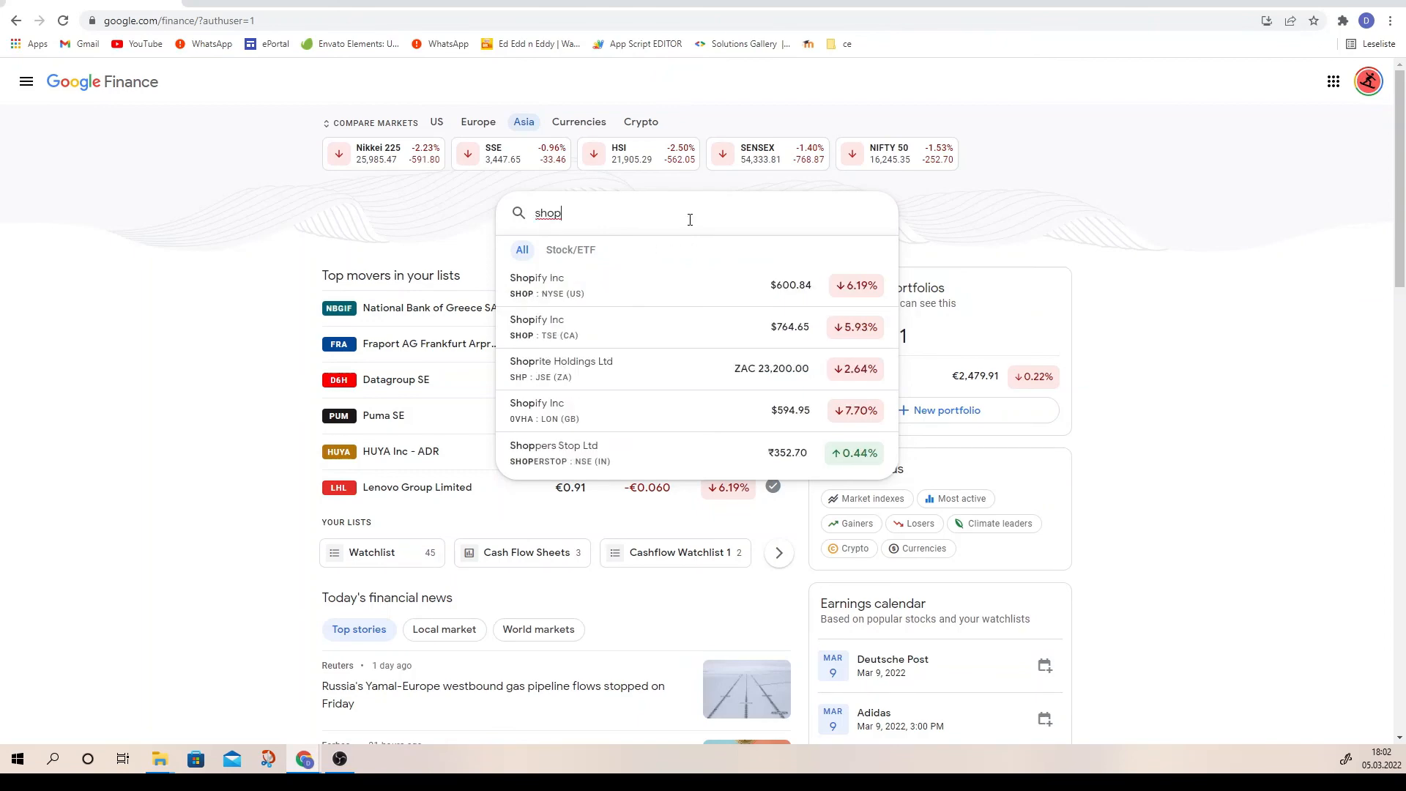
pyautogui.click(661, 283)
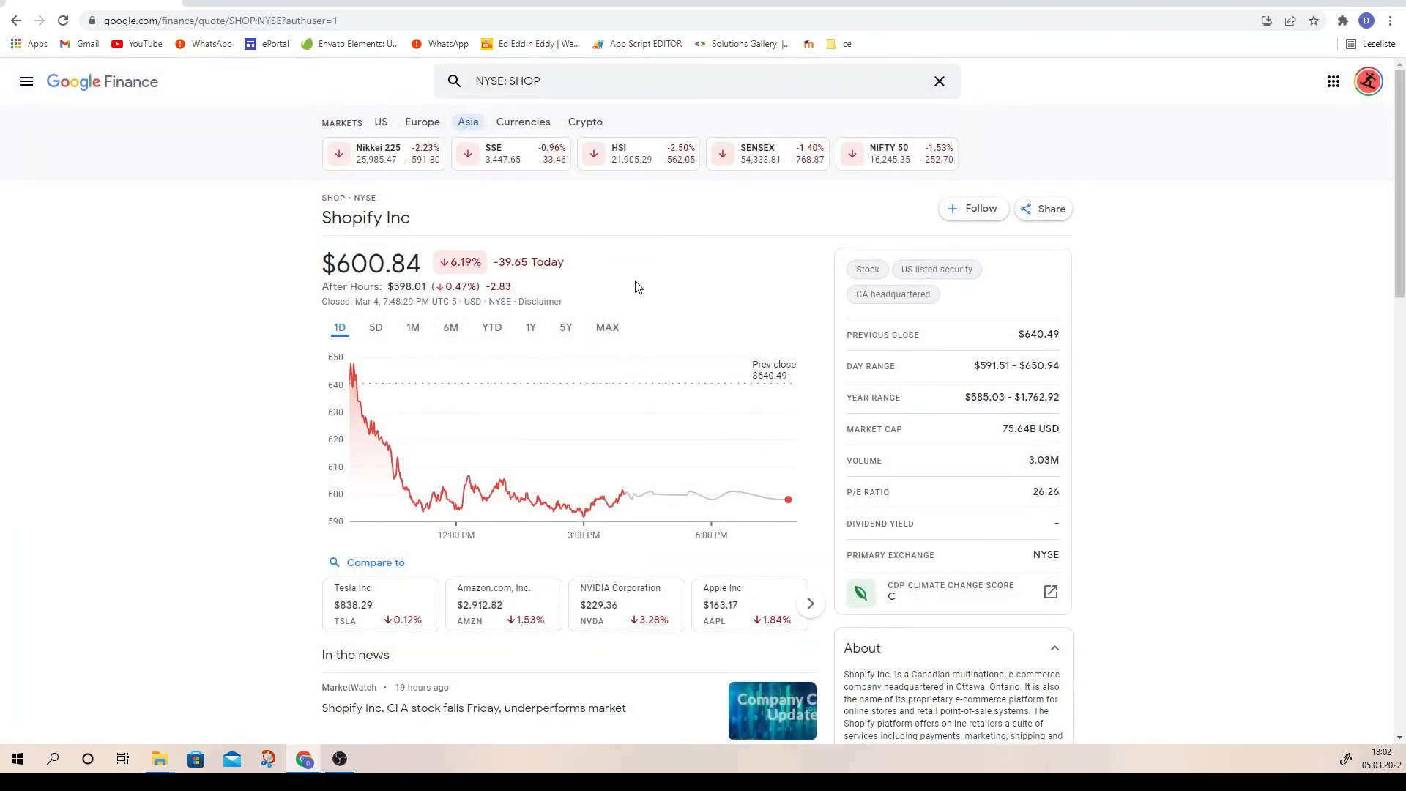
# Follow Shopify Inc in the default Watchlist, add it to Cashflow Watchlist 1 as well, and open that list.
pyautogui.click(962, 210)
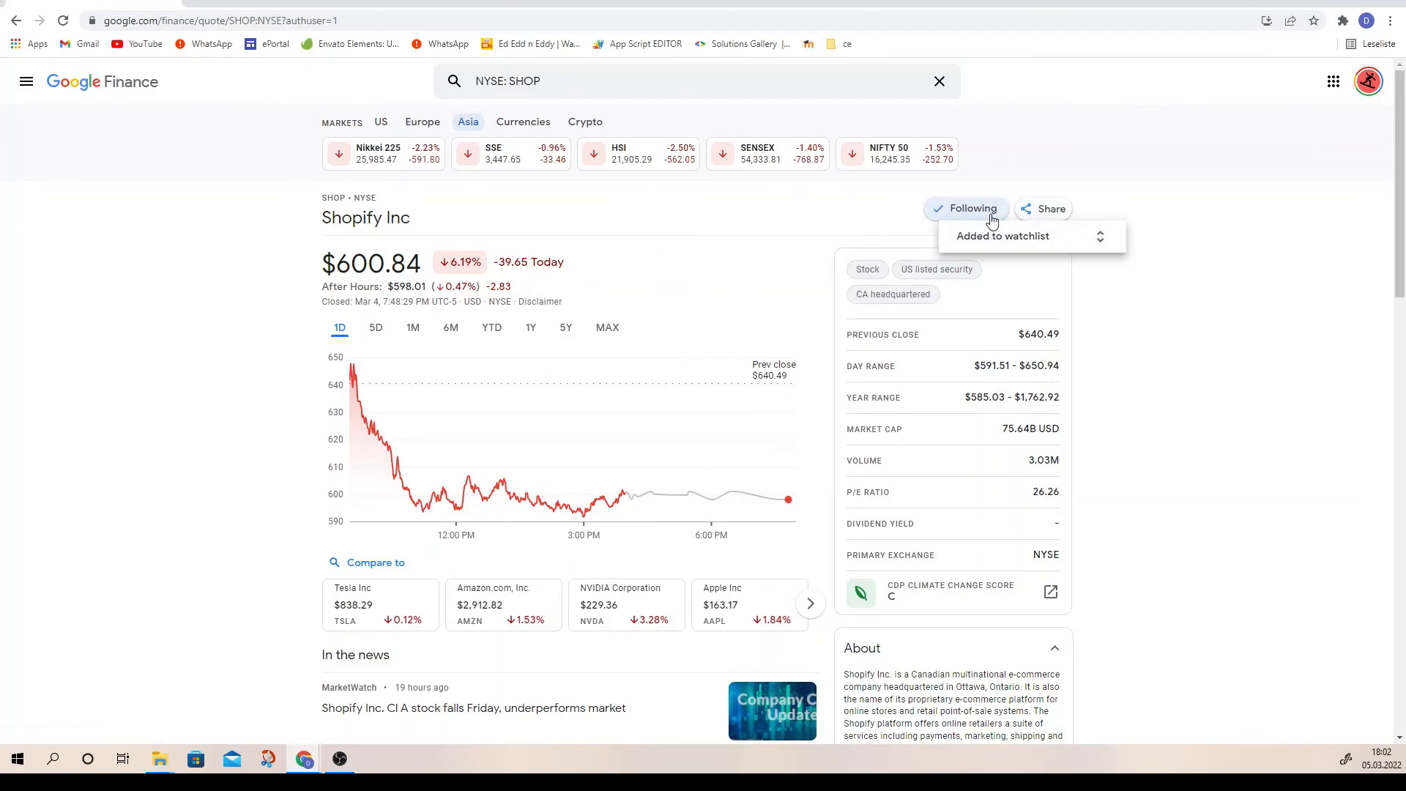
pyautogui.click(1108, 235)
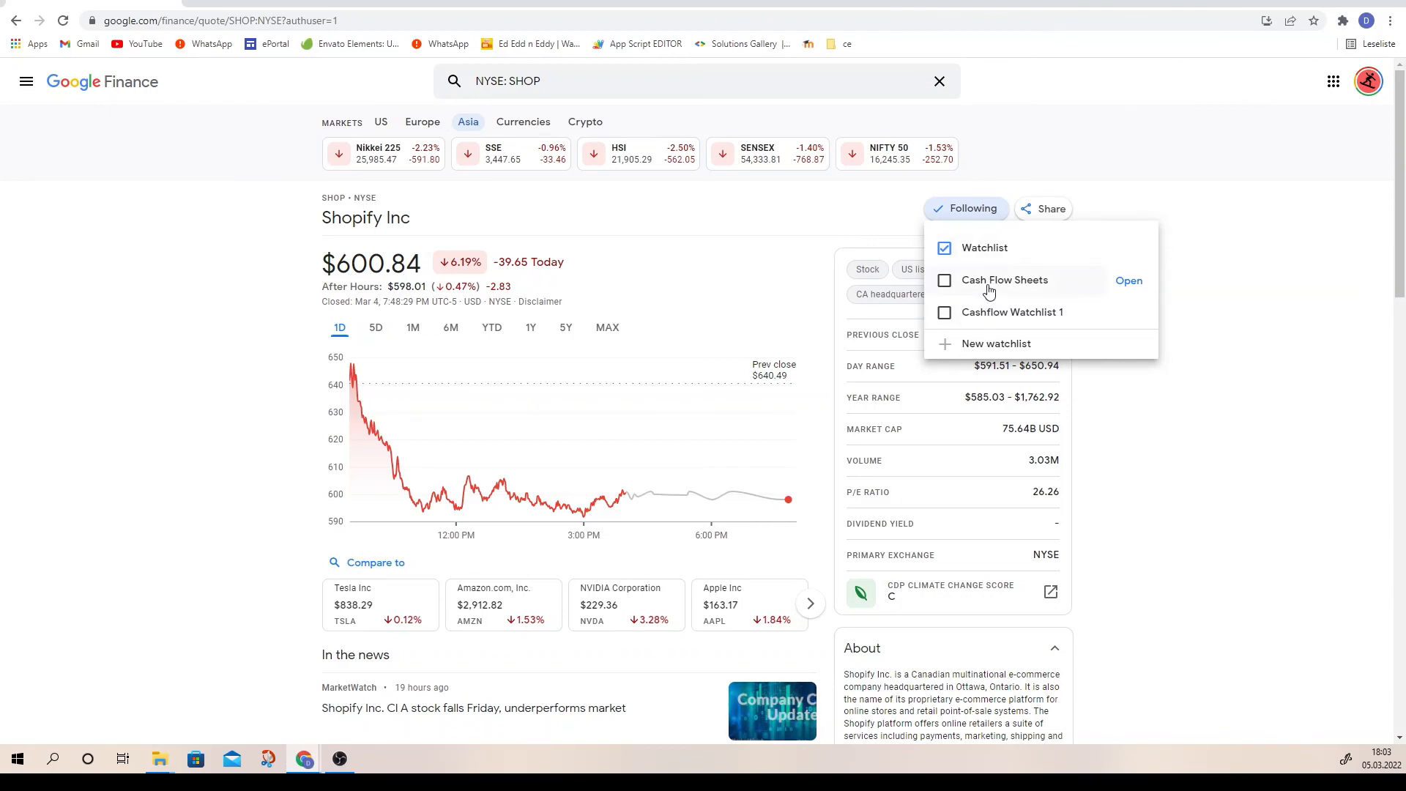
pyautogui.click(948, 316)
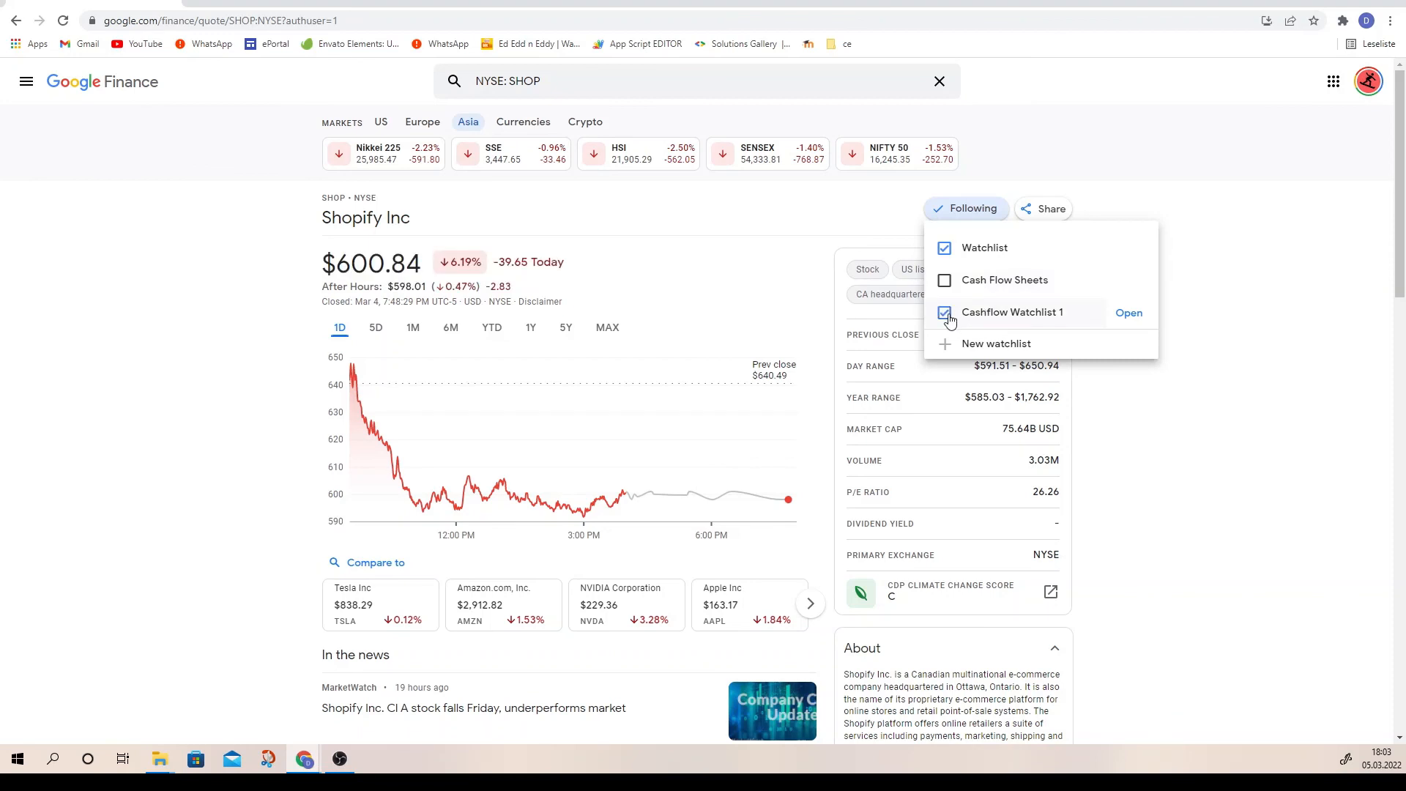
pyautogui.click(1015, 315)
pyautogui.click(1011, 318)
pyautogui.click(1127, 315)
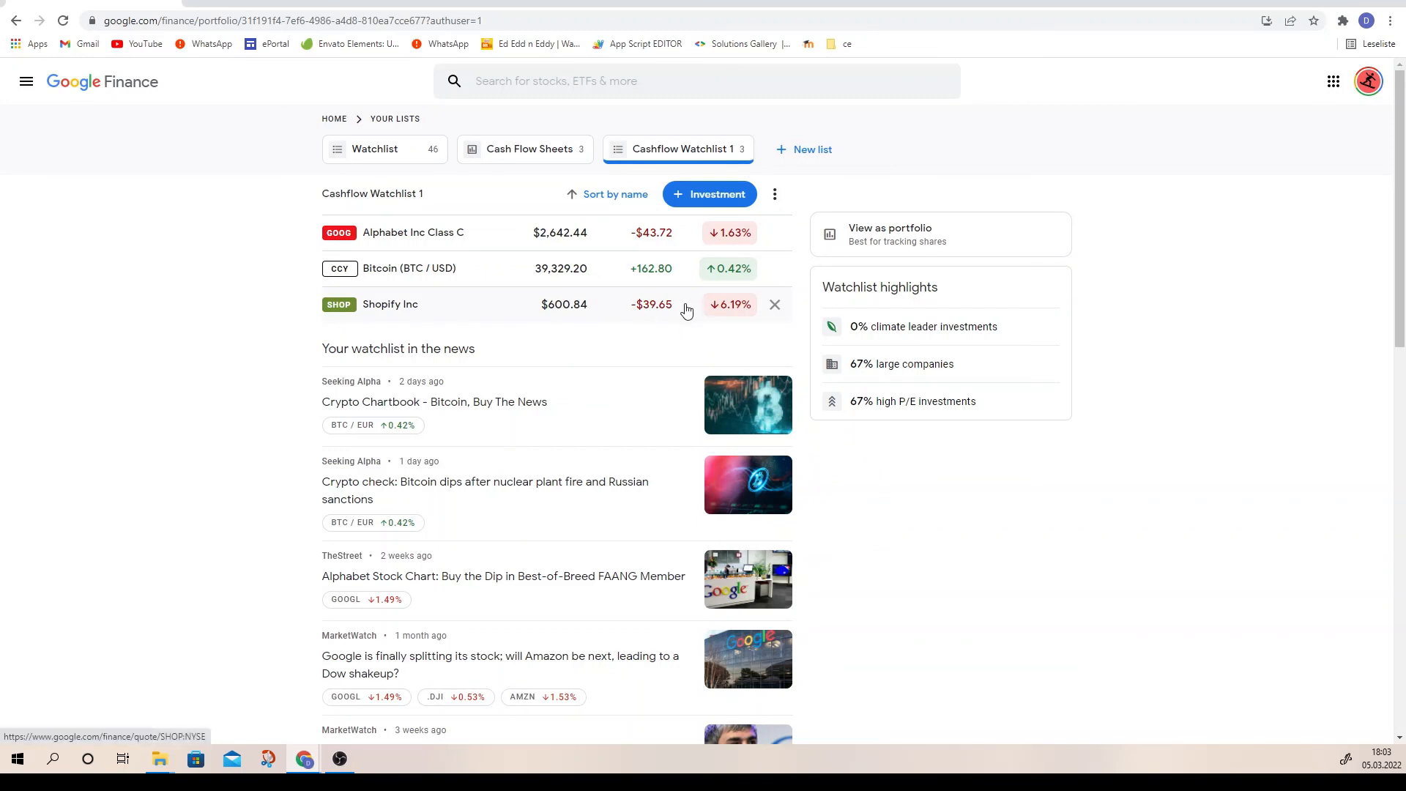
# Read the sustainability and market cap explanations in the watchlist highlights, closing each one, and look over the watchlist's news and suggestions.
pyautogui.click(902, 334)
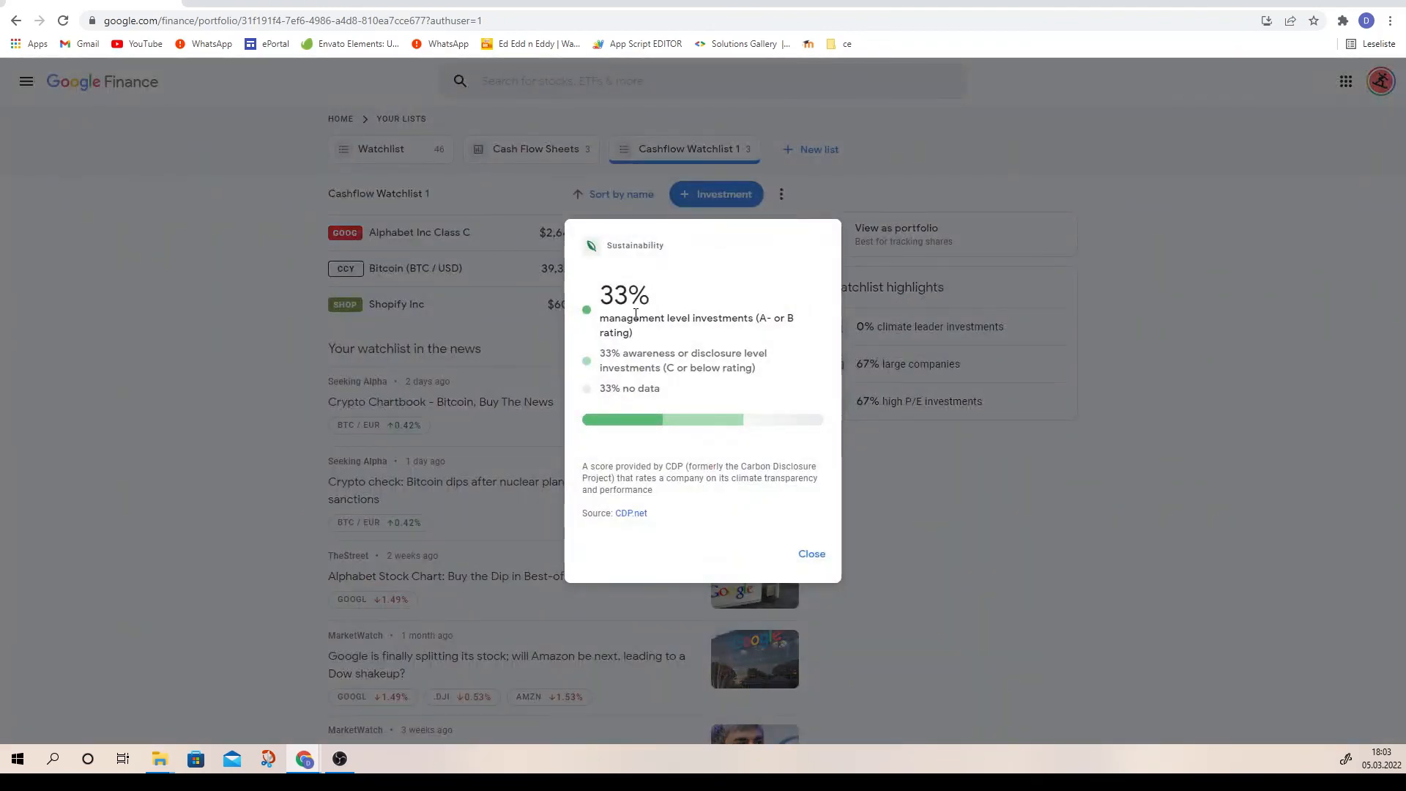
pyautogui.doubleClick(618, 245)
pyautogui.click(813, 554)
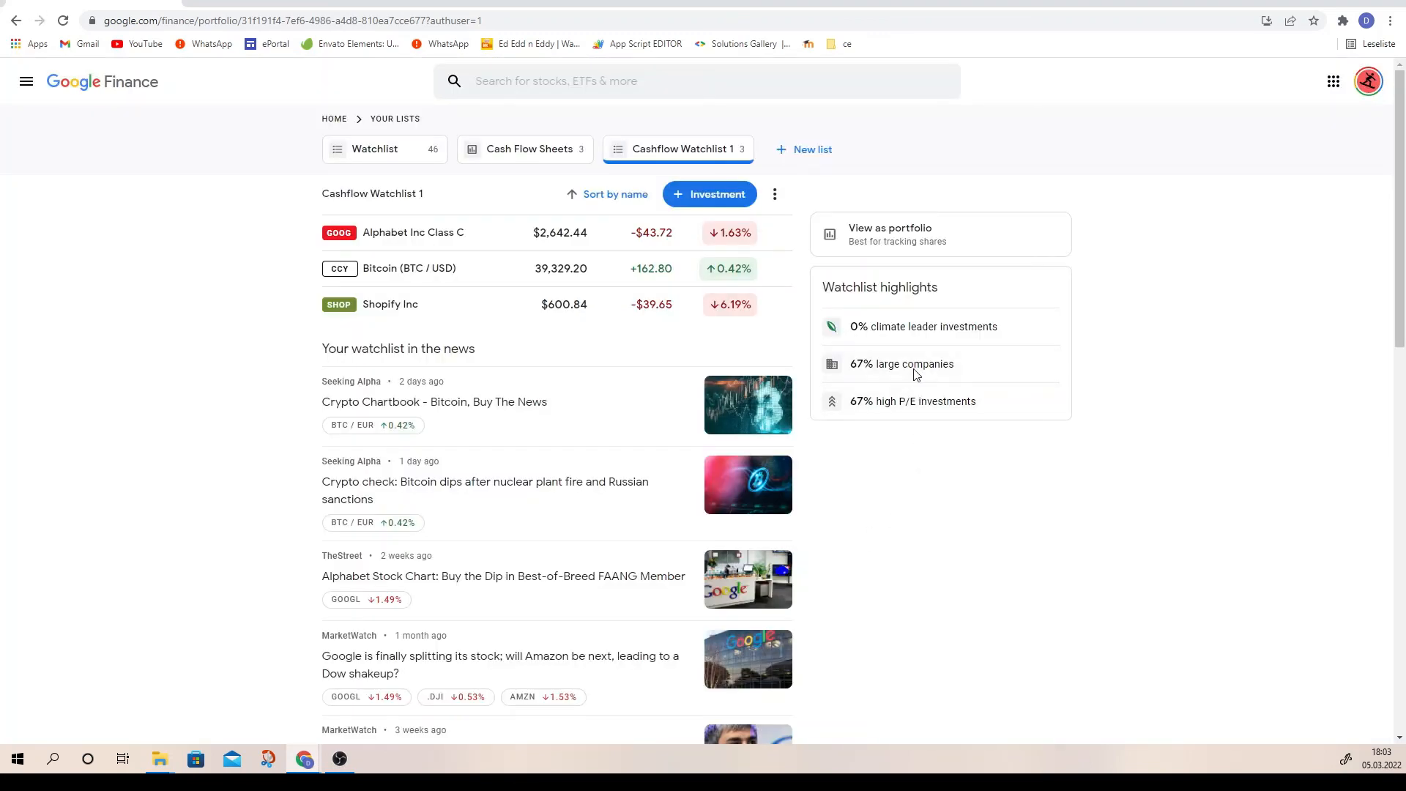
pyautogui.click(914, 366)
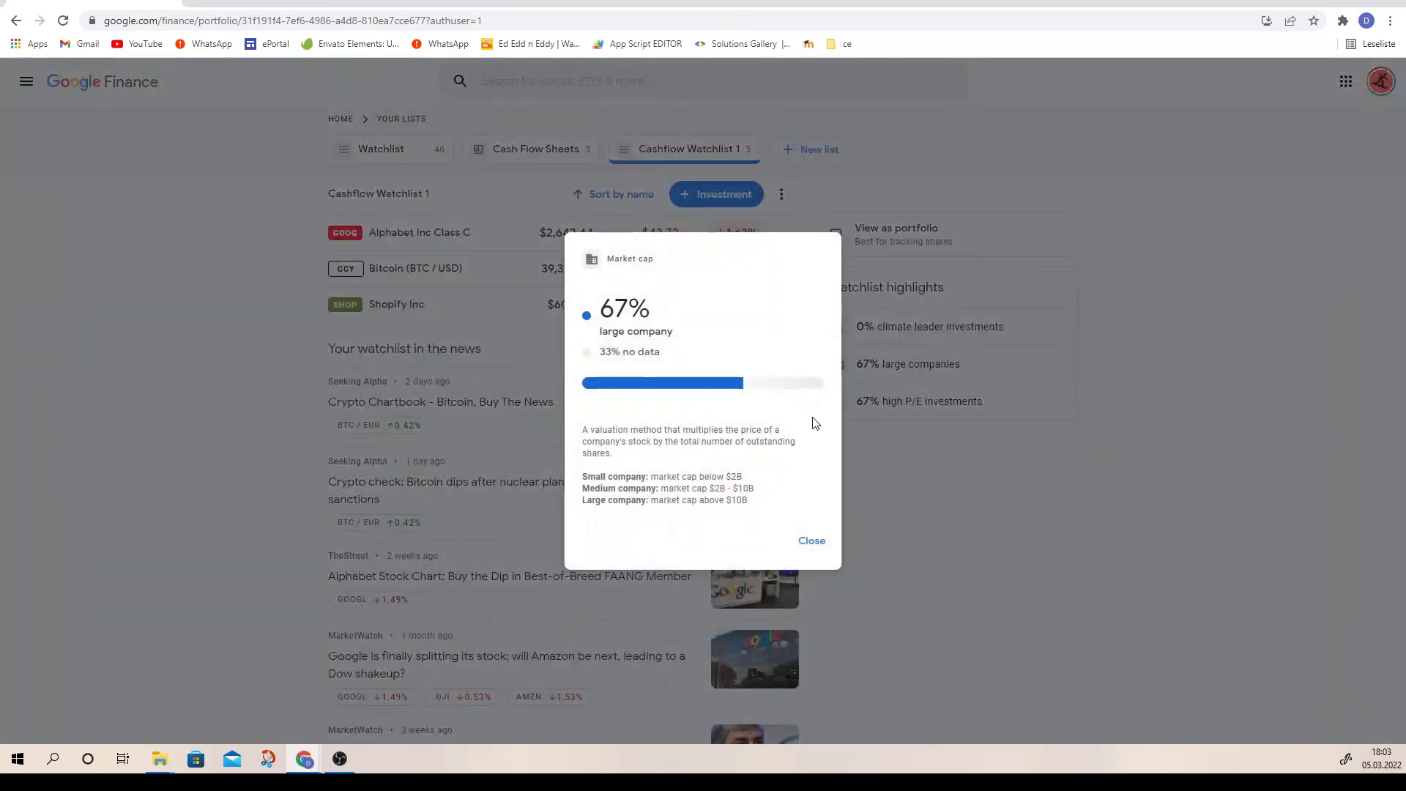
pyautogui.click(811, 541)
pyautogui.scroll(-6, 798, 484)
pyautogui.scroll(-7, 793, 468)
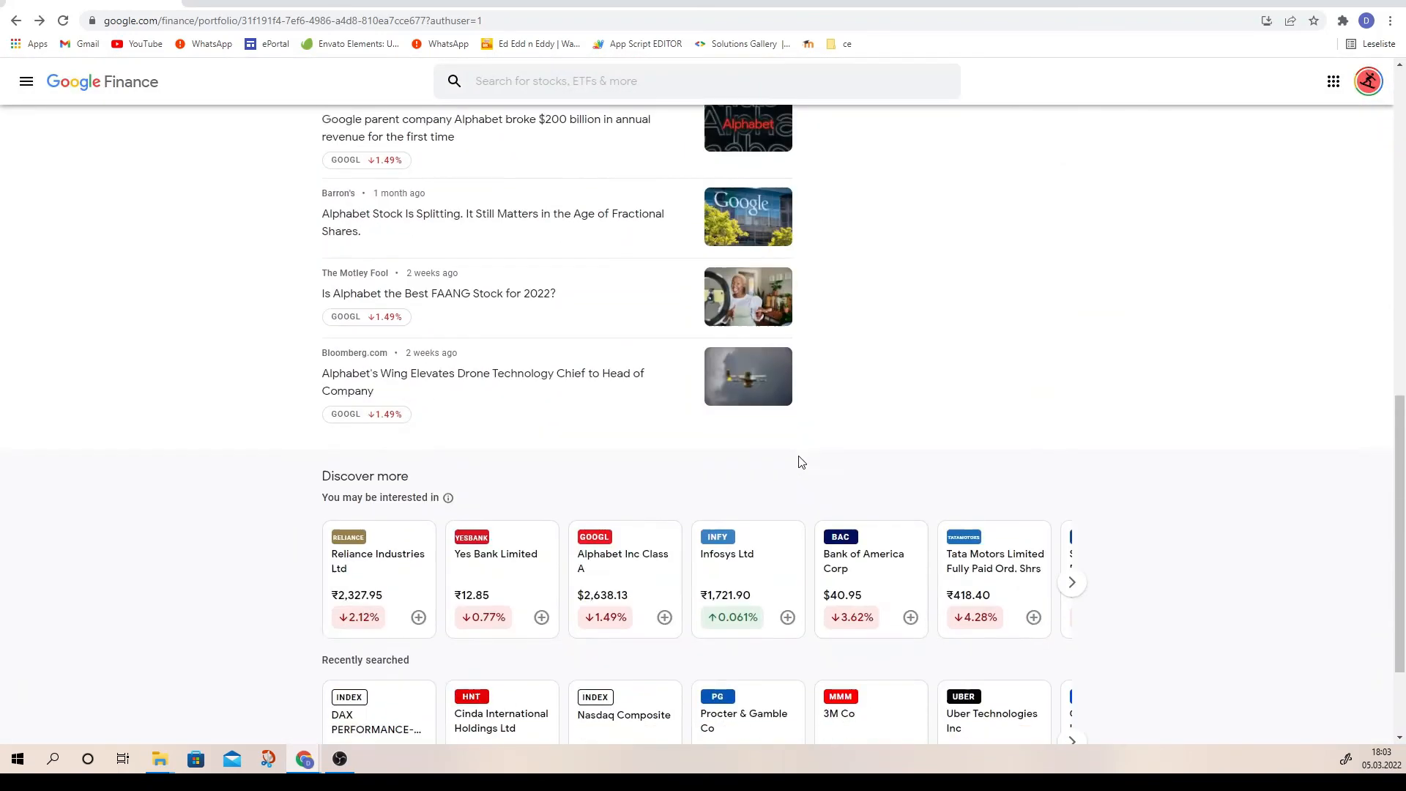
pyautogui.scroll(11, 787, 450)
pyautogui.scroll(2, 769, 428)
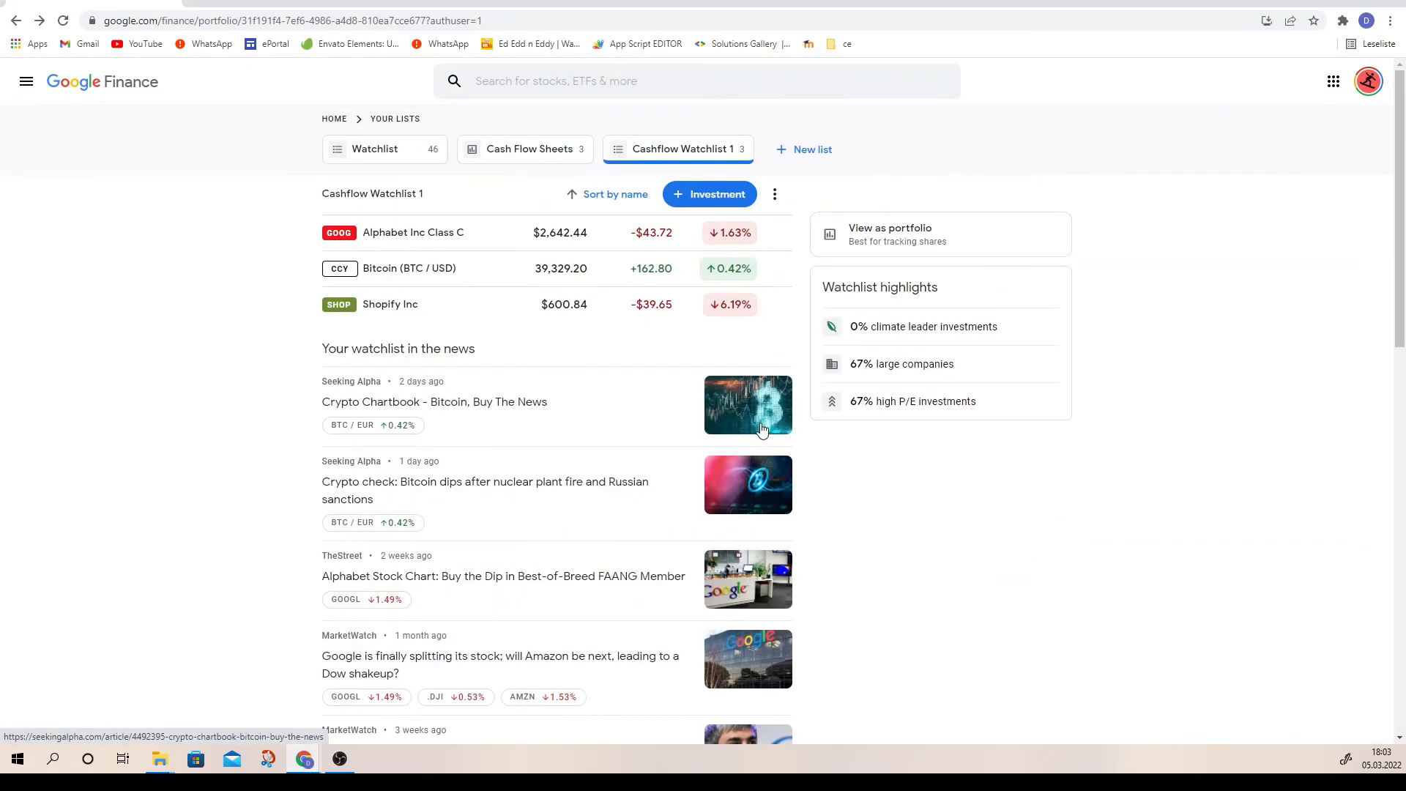